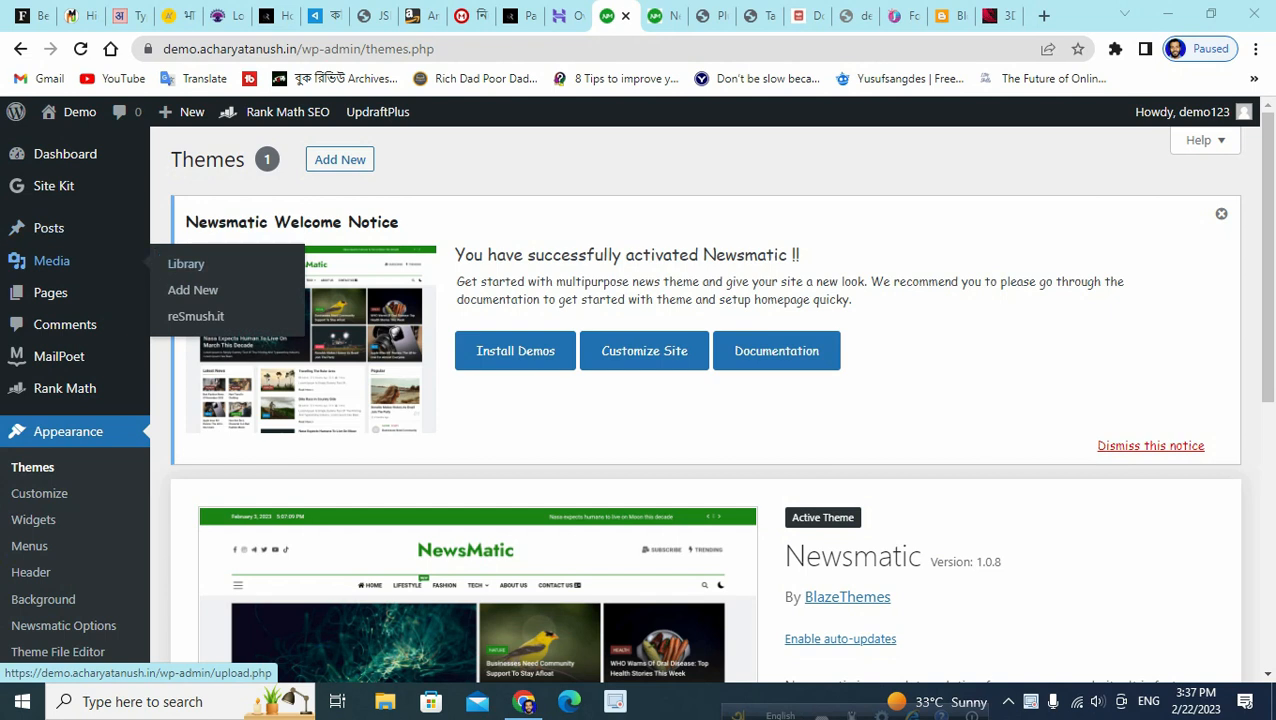
Open the theme customizer for the active Newsmatic theme.
mouse_move(50, 293)
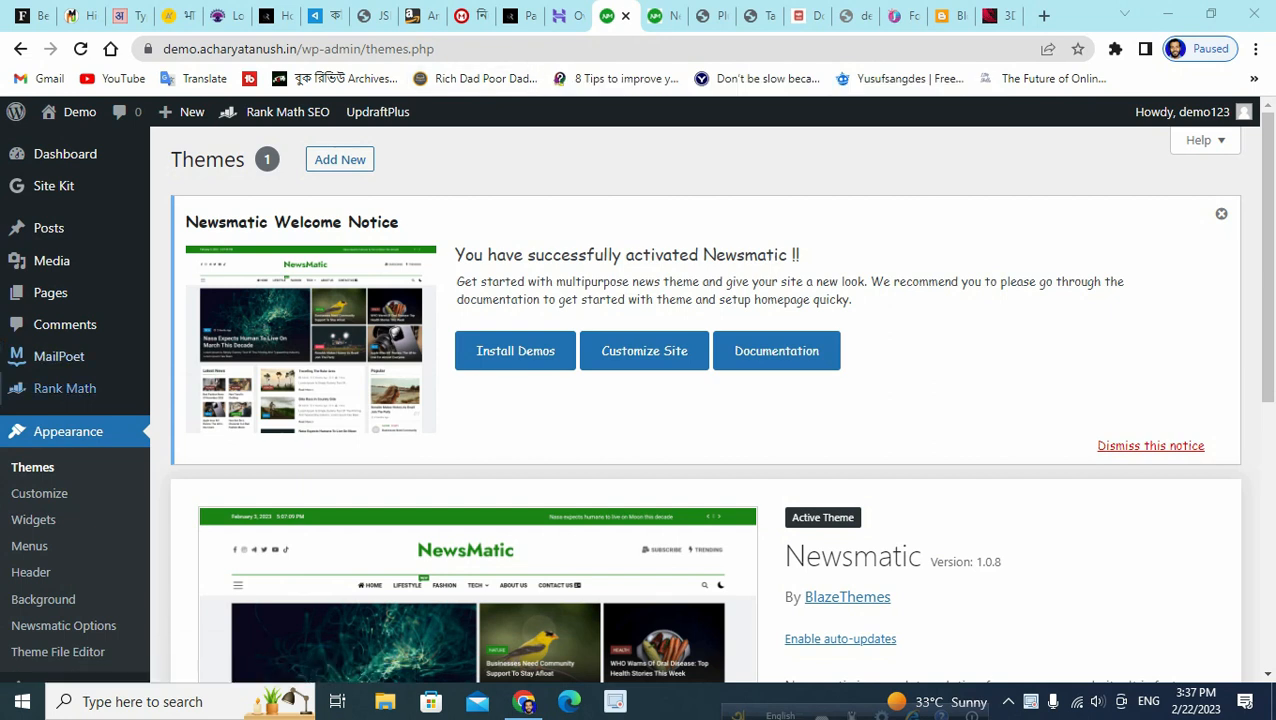
mouse_move(65, 388)
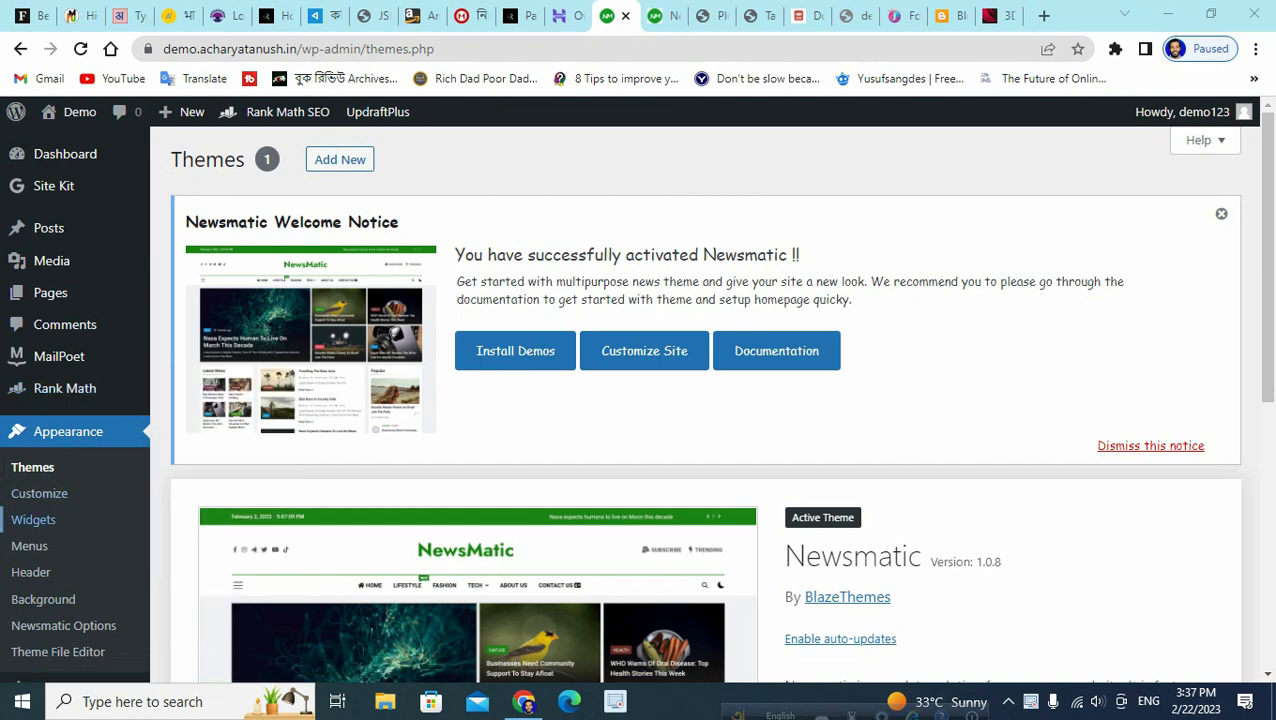
scroll(30, 500, "down", 1)
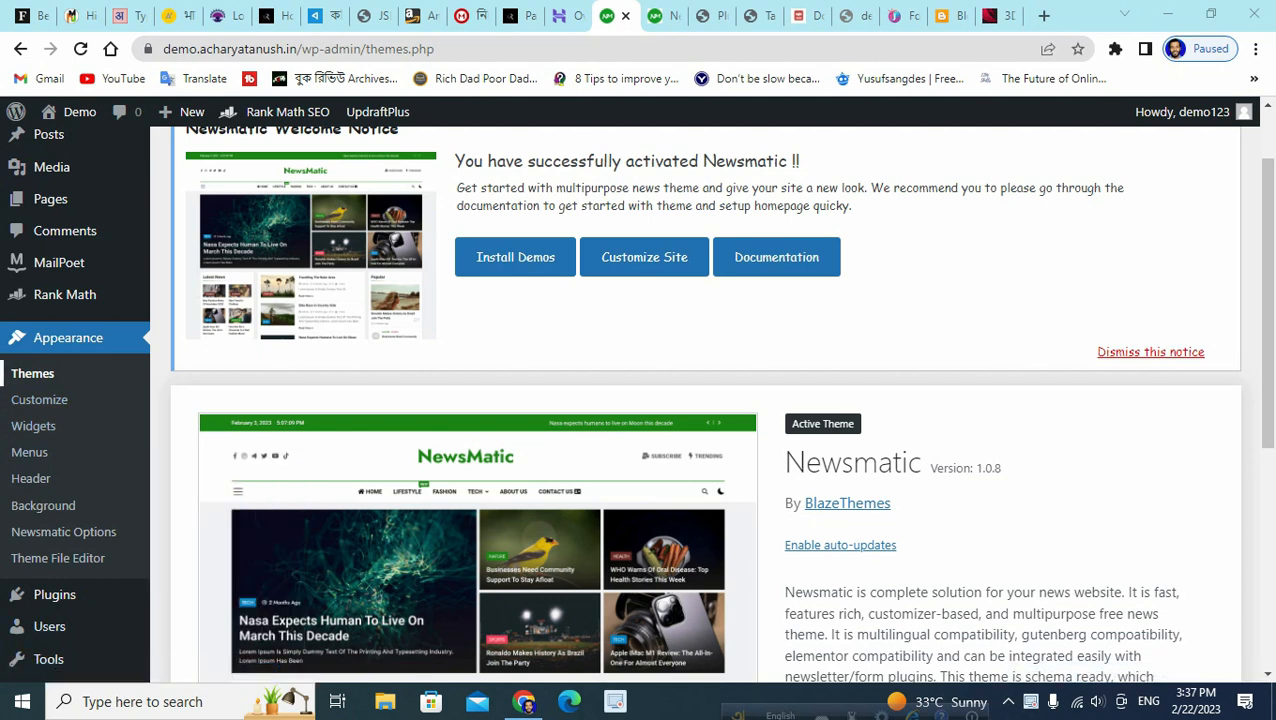
scroll(40, 400, "up", 1)
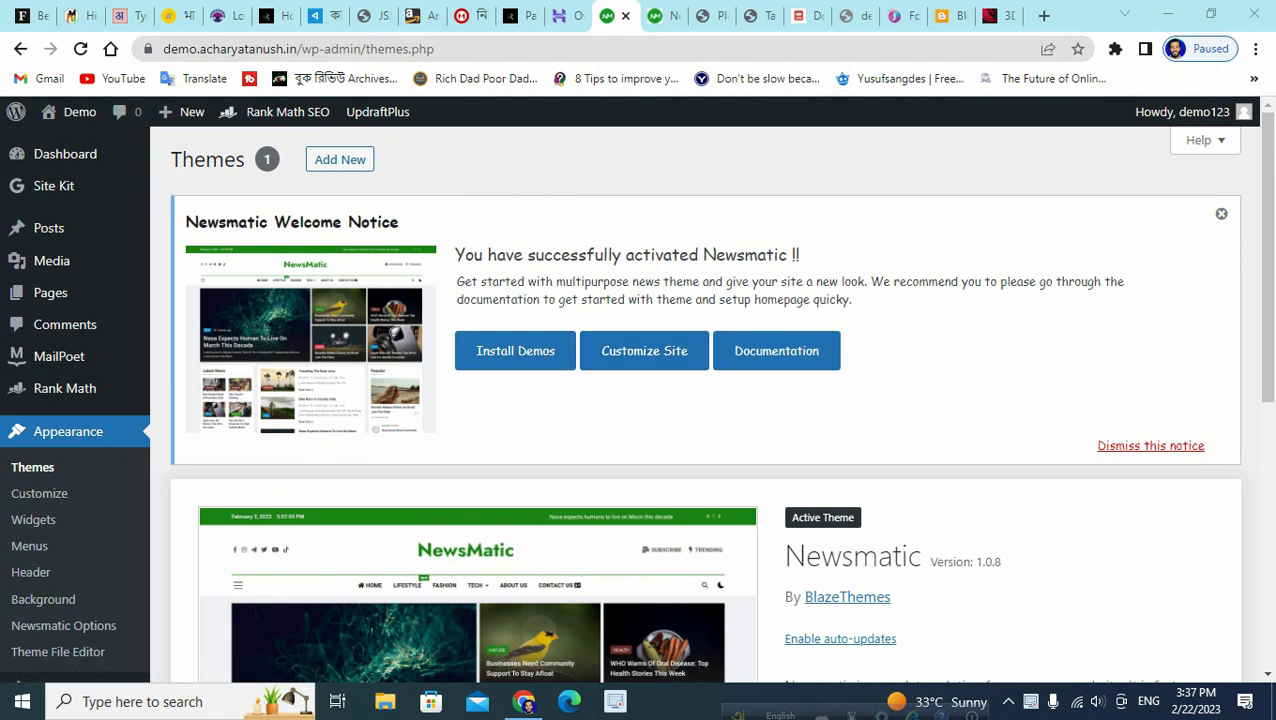
scroll(40, 492, "down", 1)
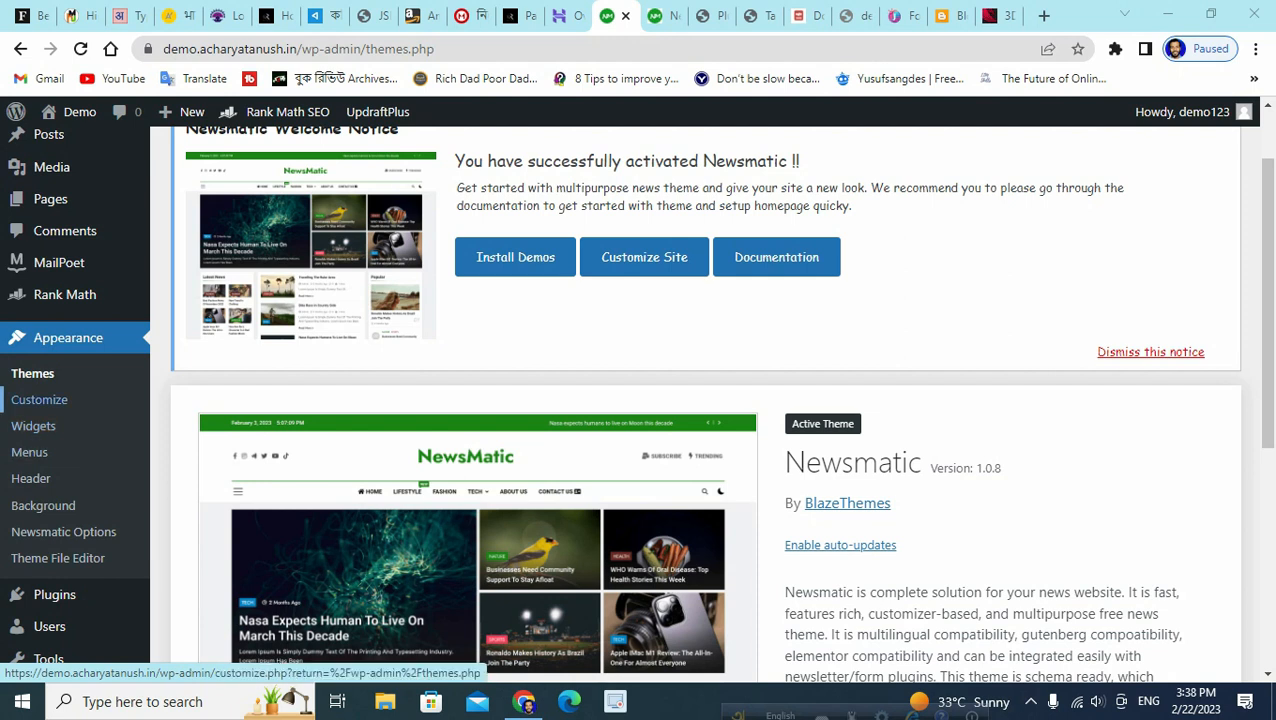
left_click(39, 399)
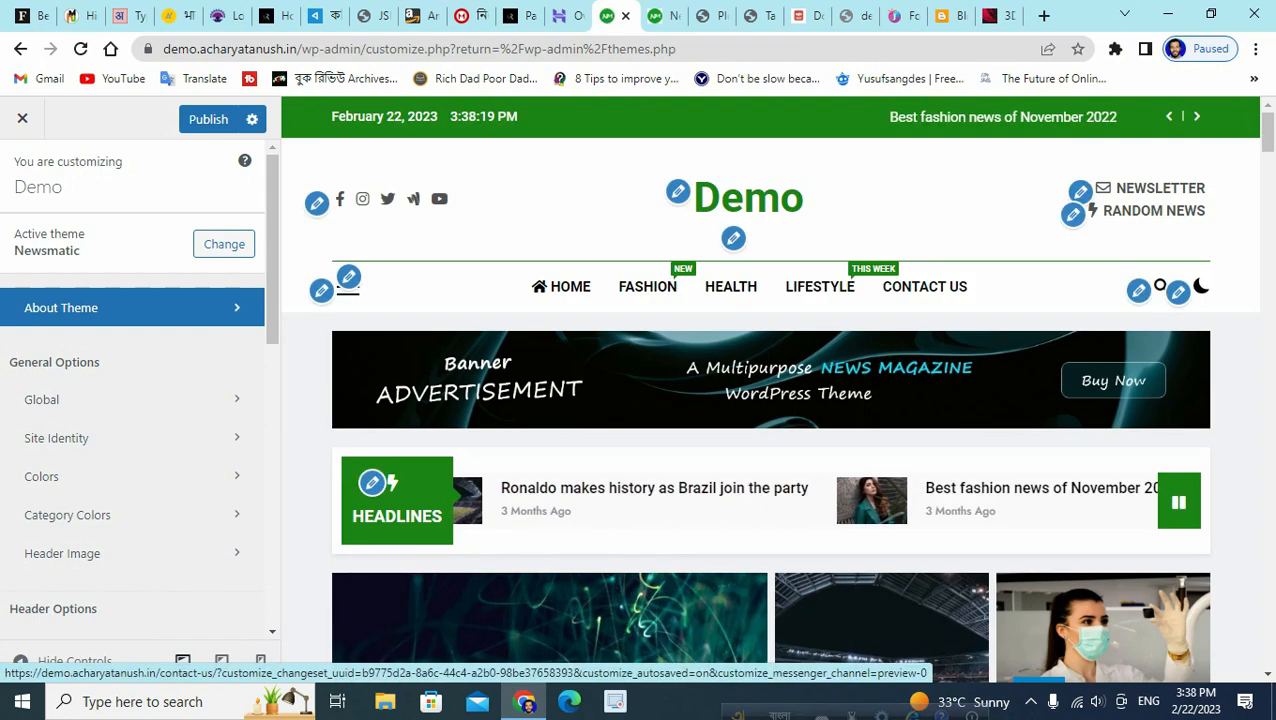
Review the Demo site's homepage preview from the header and headlines down to the footer news columns.
scroll(920, 450, "down", 15)
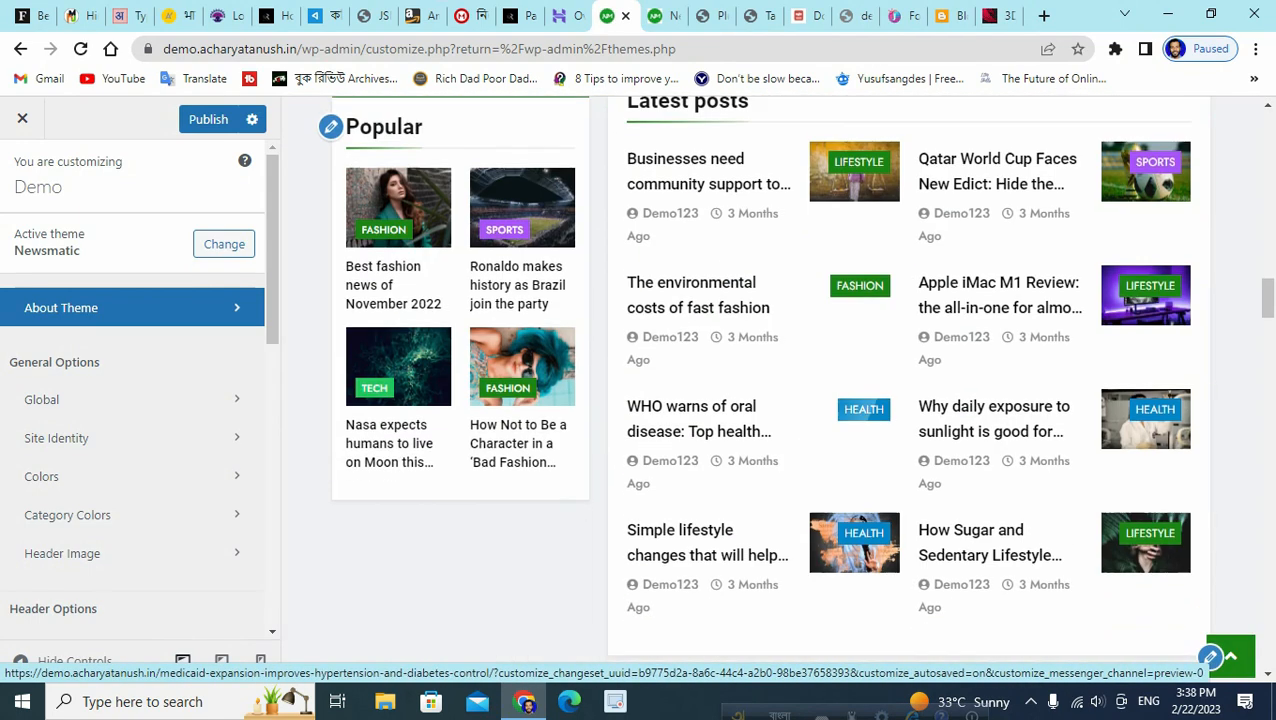
scroll(770, 390, "up", 5)
scroll(770, 390, "down", 17)
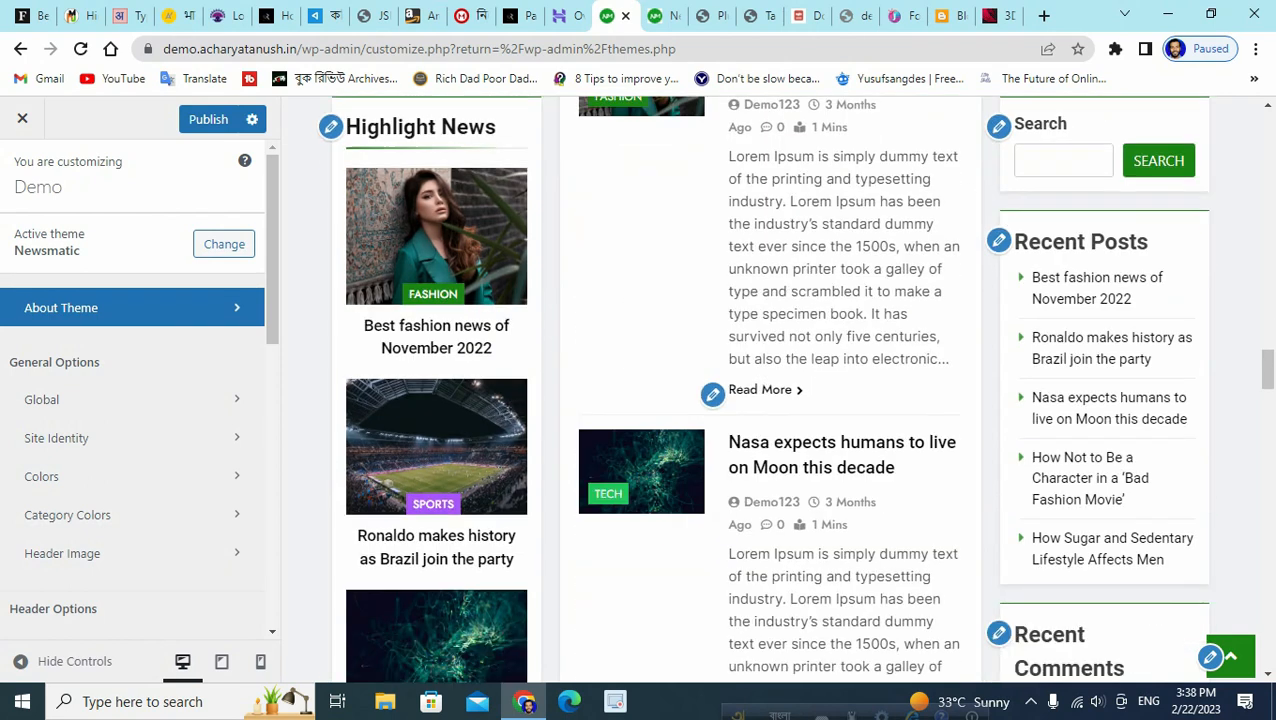
scroll(770, 390, "down", 1)
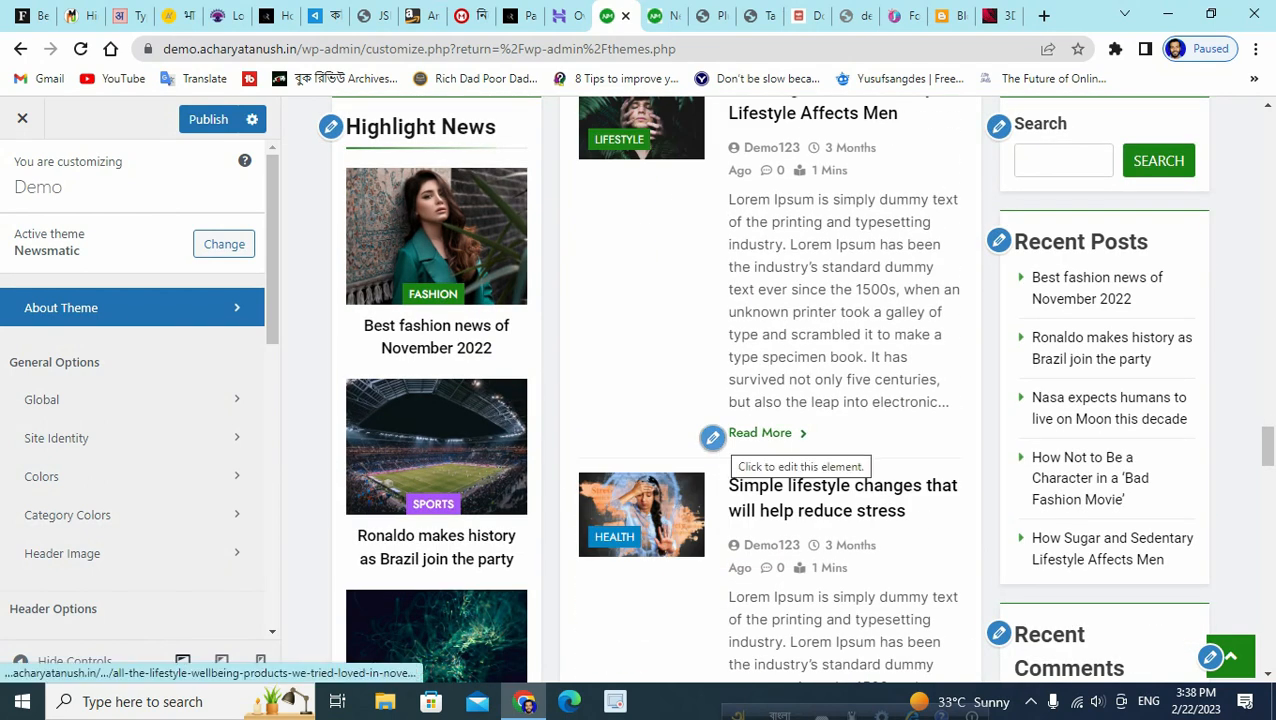
scroll(1040, 262, "down", 5)
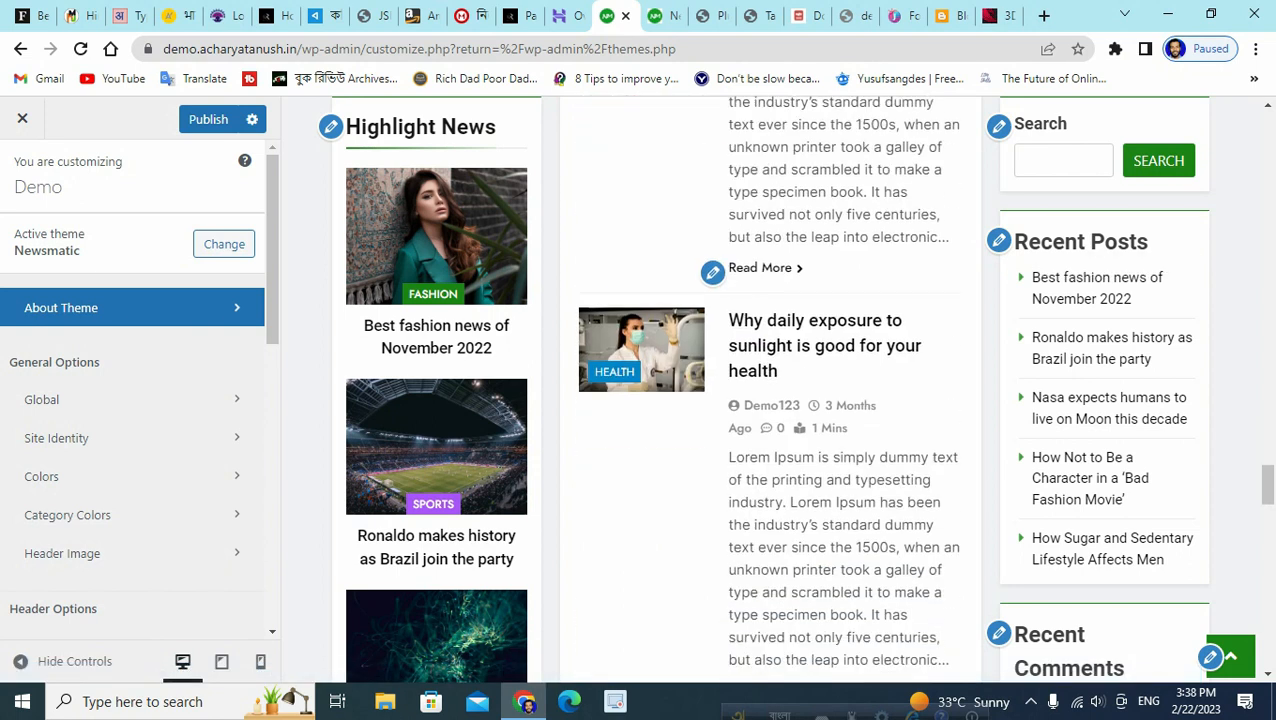
scroll(776, 390, "down", 5)
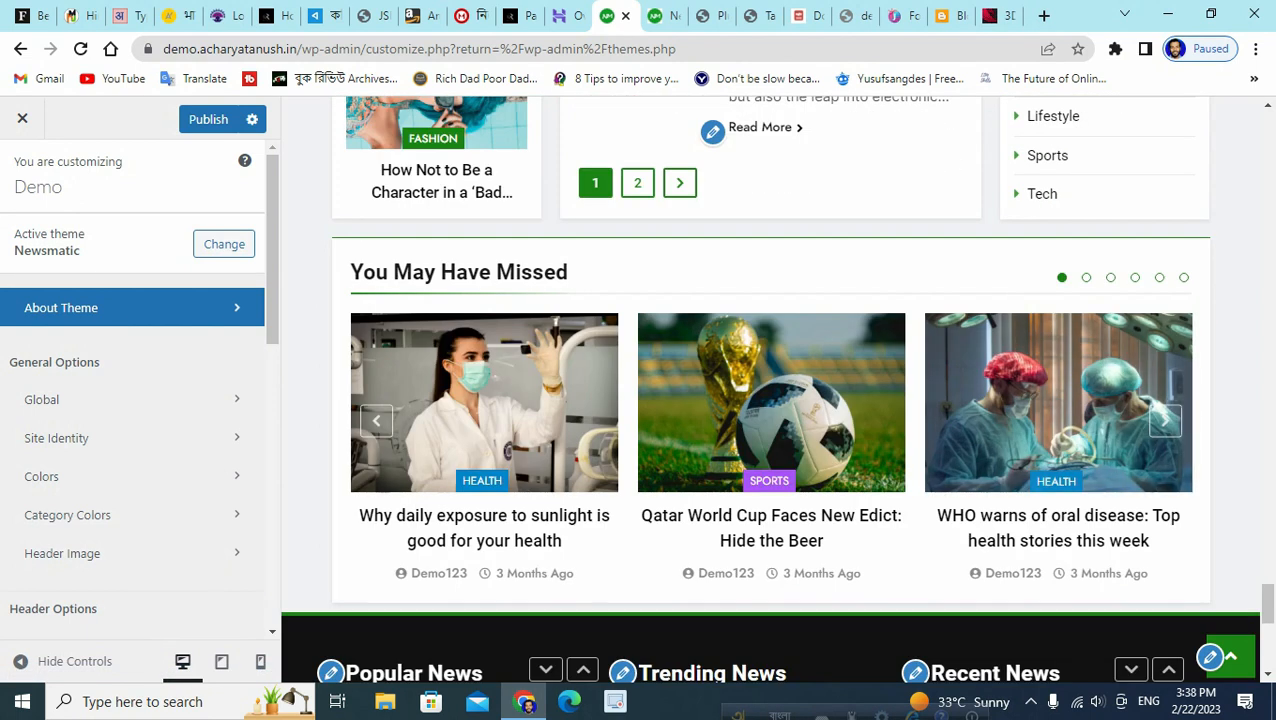
scroll(770, 390, "down", 5)
scroll(770, 390, "up", 10)
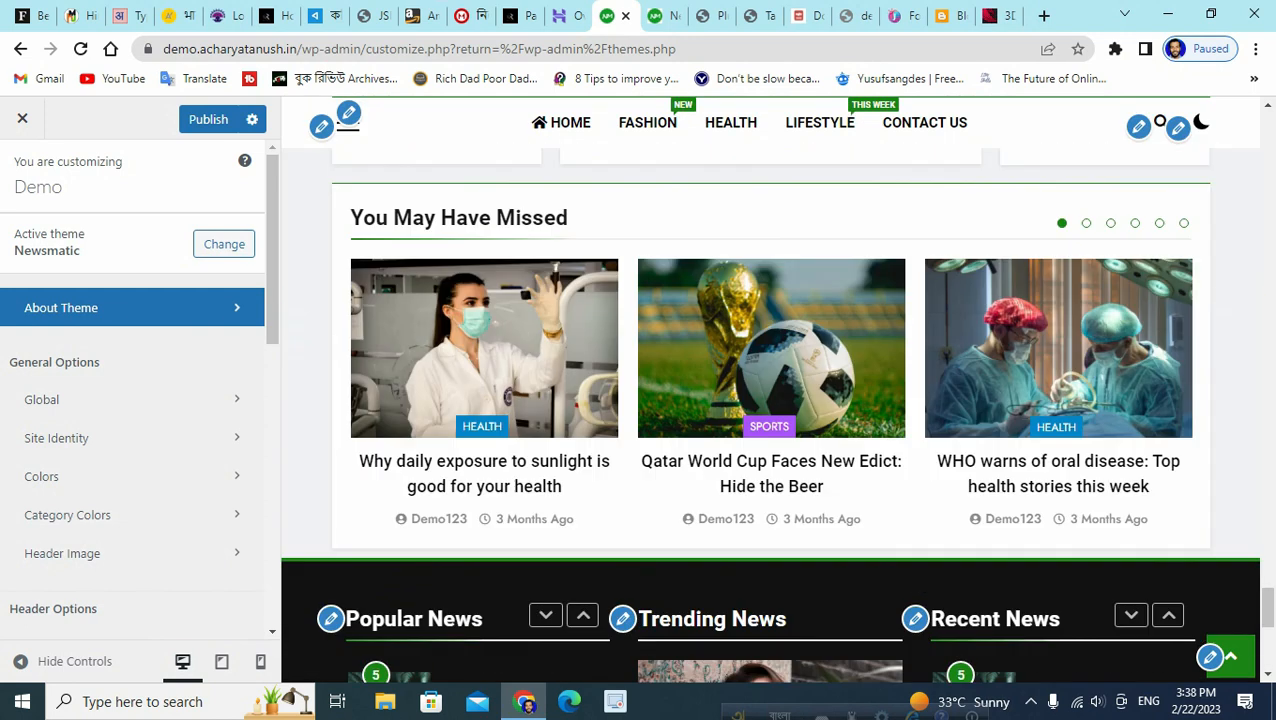
Look through the customizer's option groups, from General Options down to the Core settings.
scroll(130, 438, "down", 5)
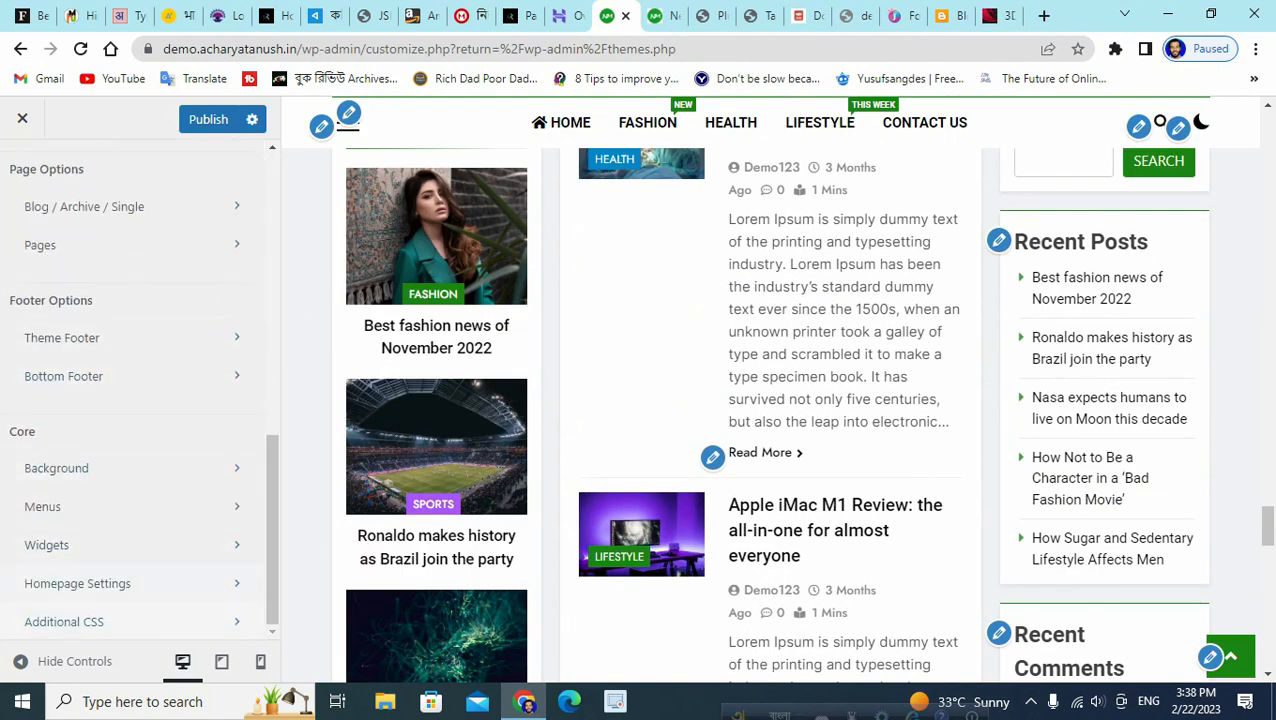
scroll(130, 438, "up", 10)
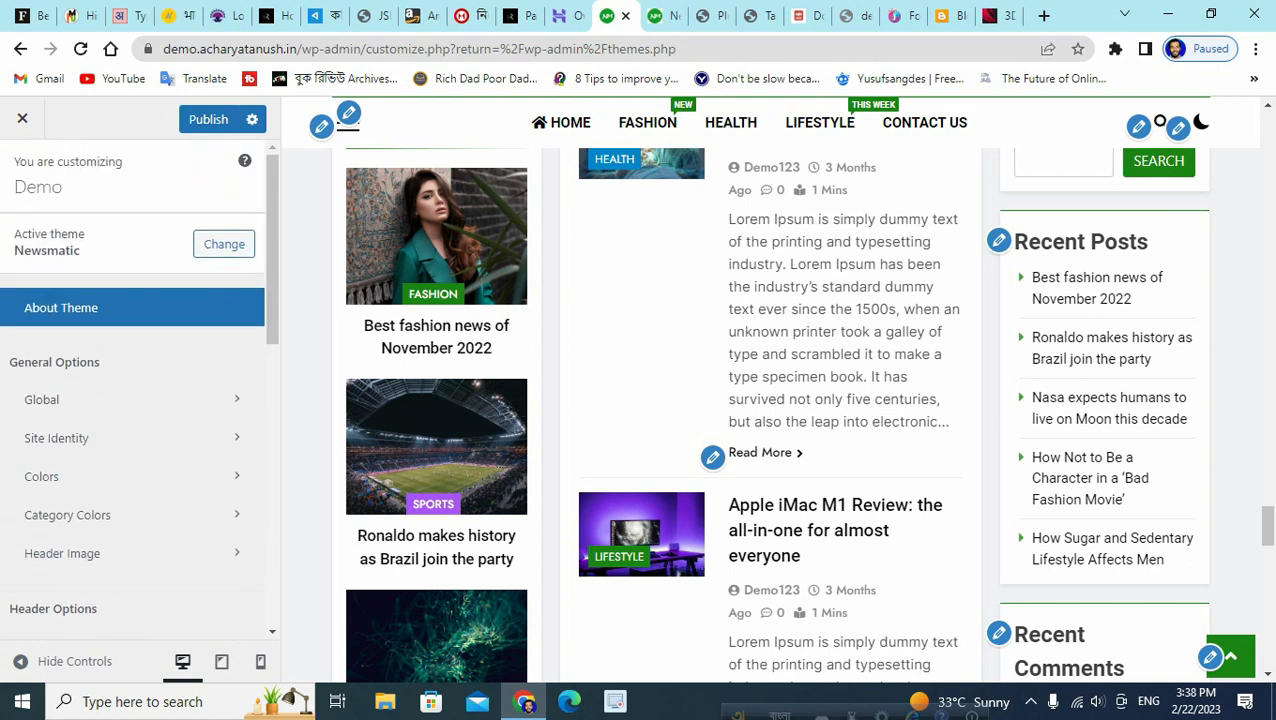
scroll(130, 300, "down", 6)
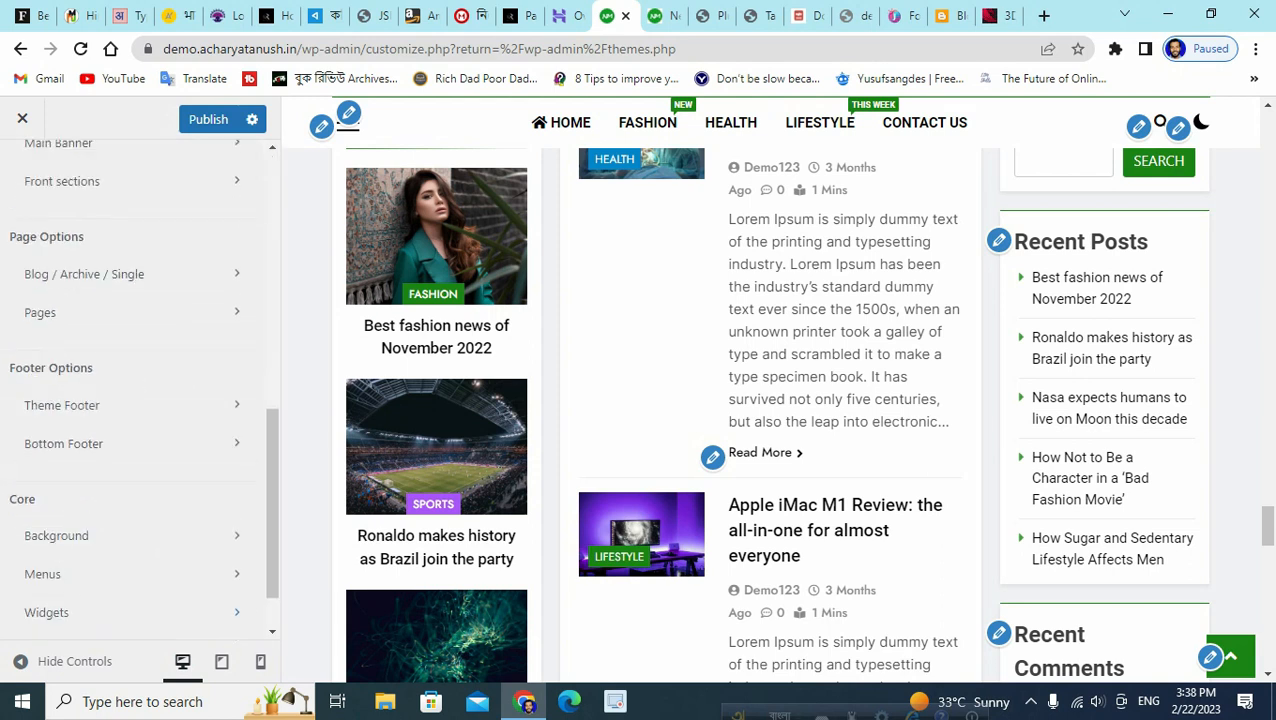
Close the customizer without saving and return to the top of the Themes page.
left_click(22, 118)
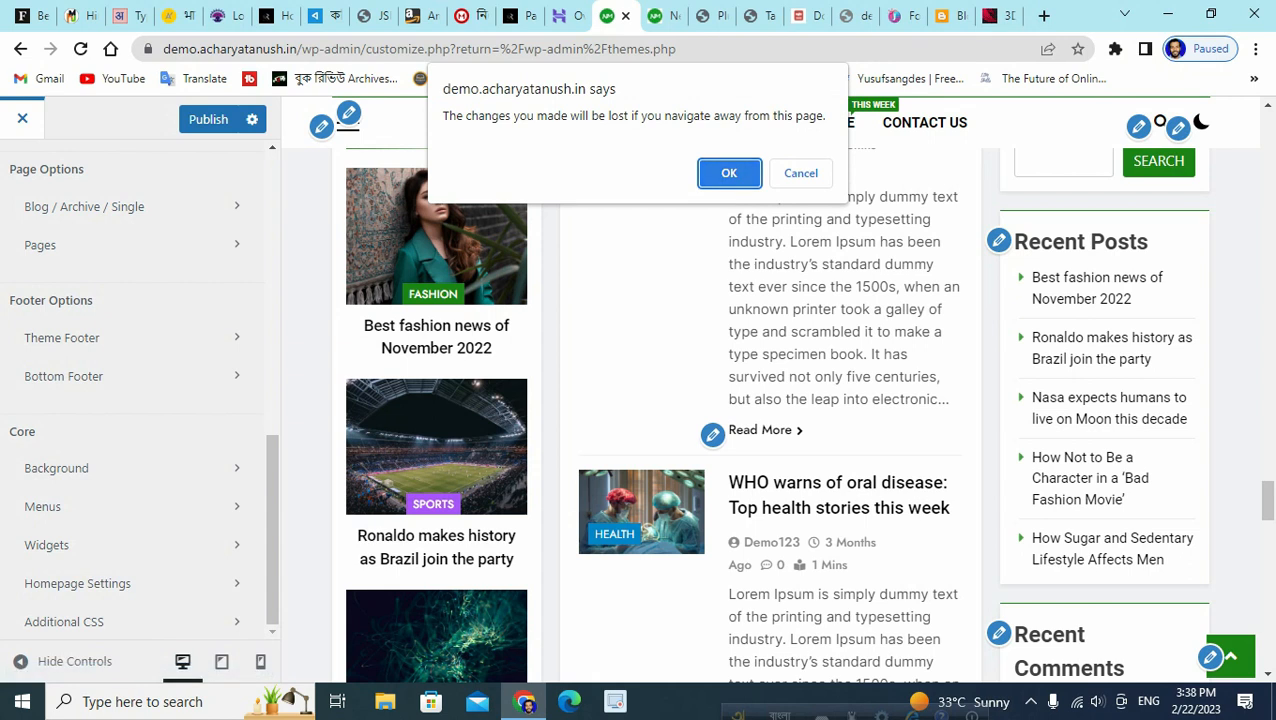
key("Return")
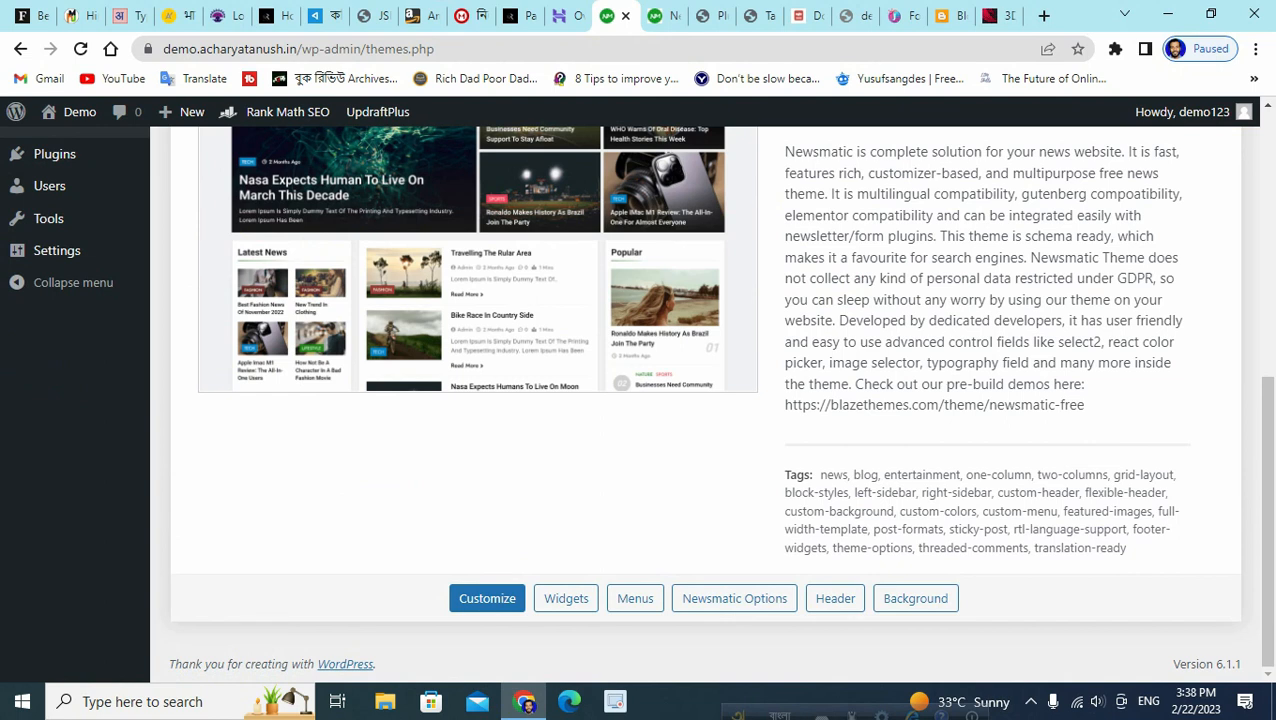
scroll(705, 400, "up", 6)
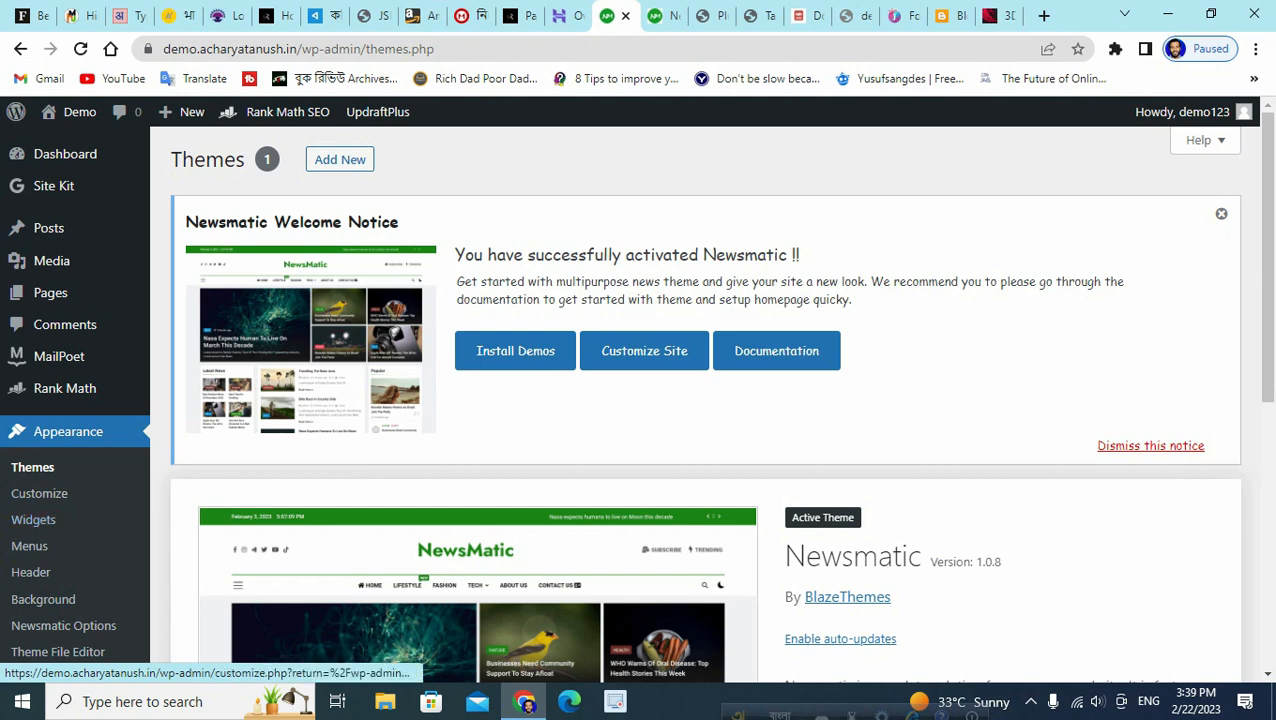
Switch to the open Newsmatic Pro demo site and look over its footer before returning to the header.
left_click(662, 15)
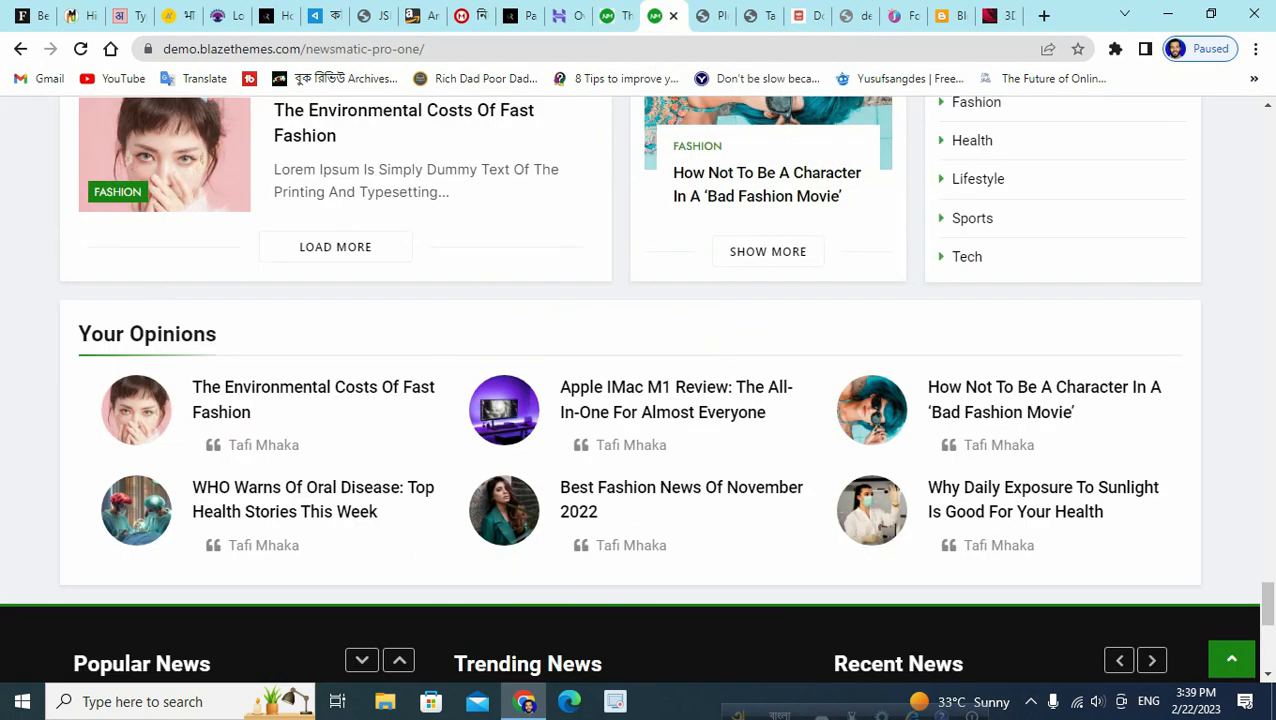
scroll(640, 390, "up", 3)
scroll(640, 390, "down", 8)
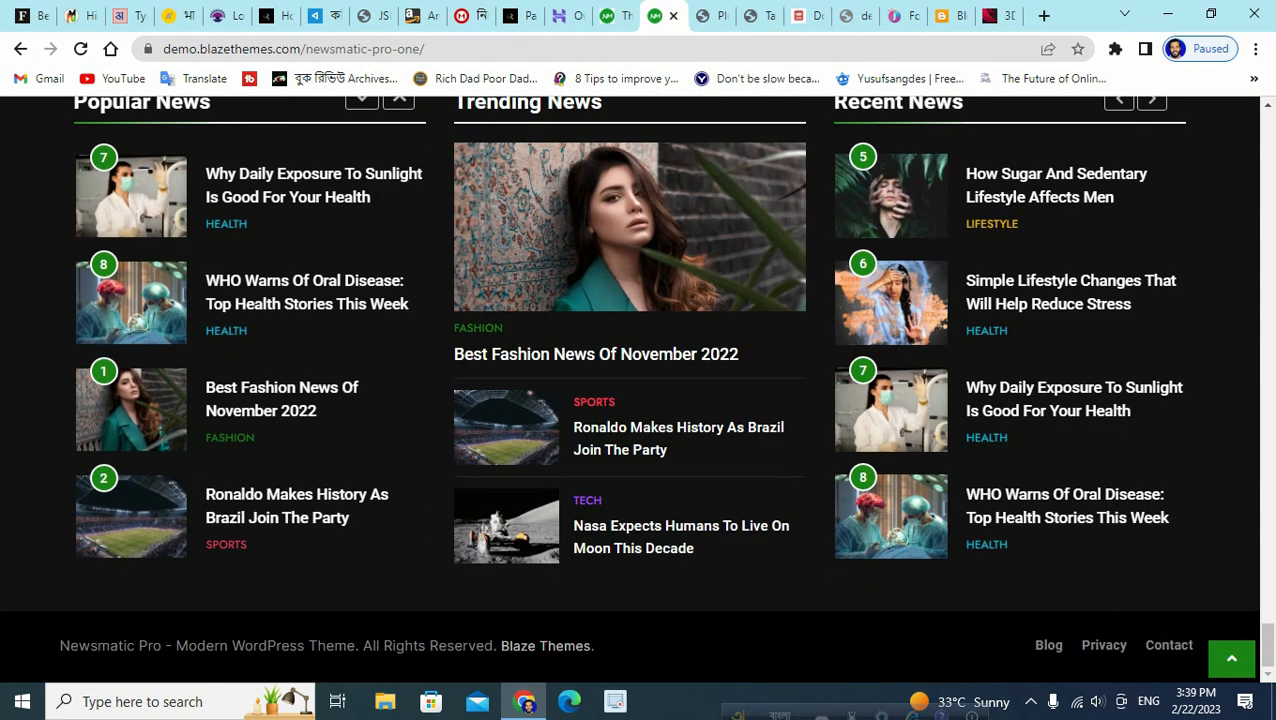
scroll(640, 390, "up", 10)
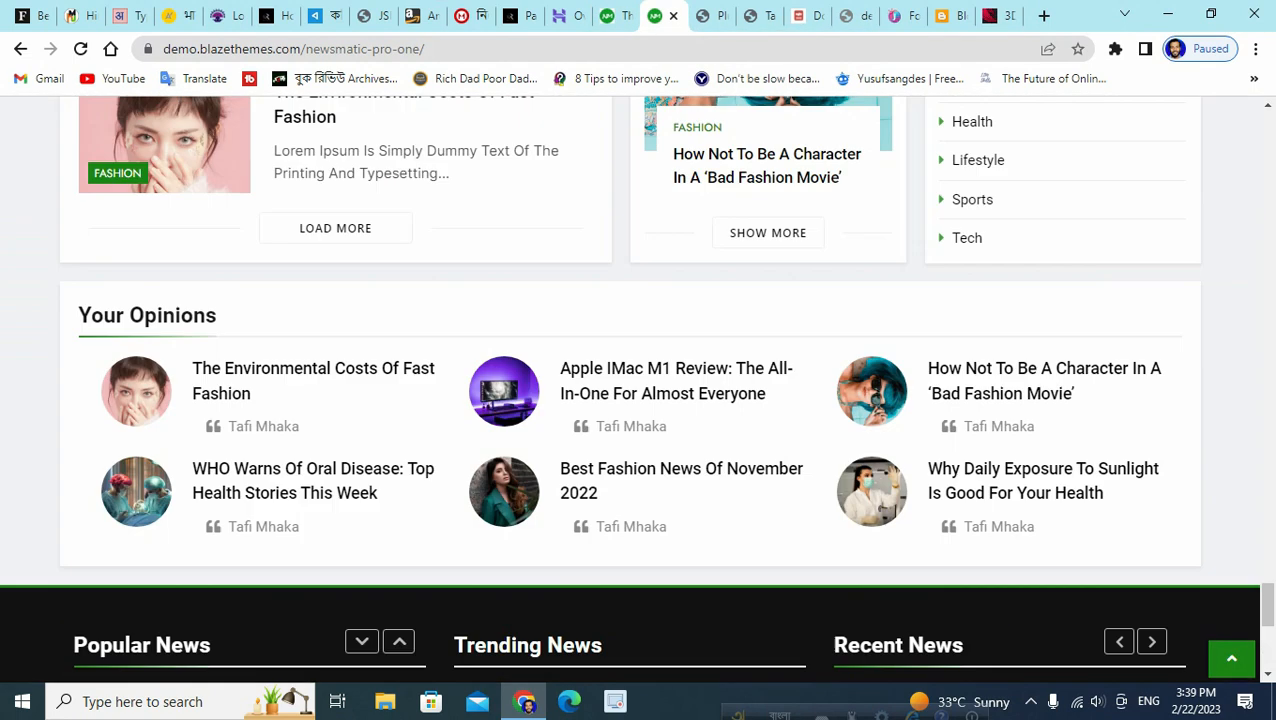
scroll(640, 390, "up", 10)
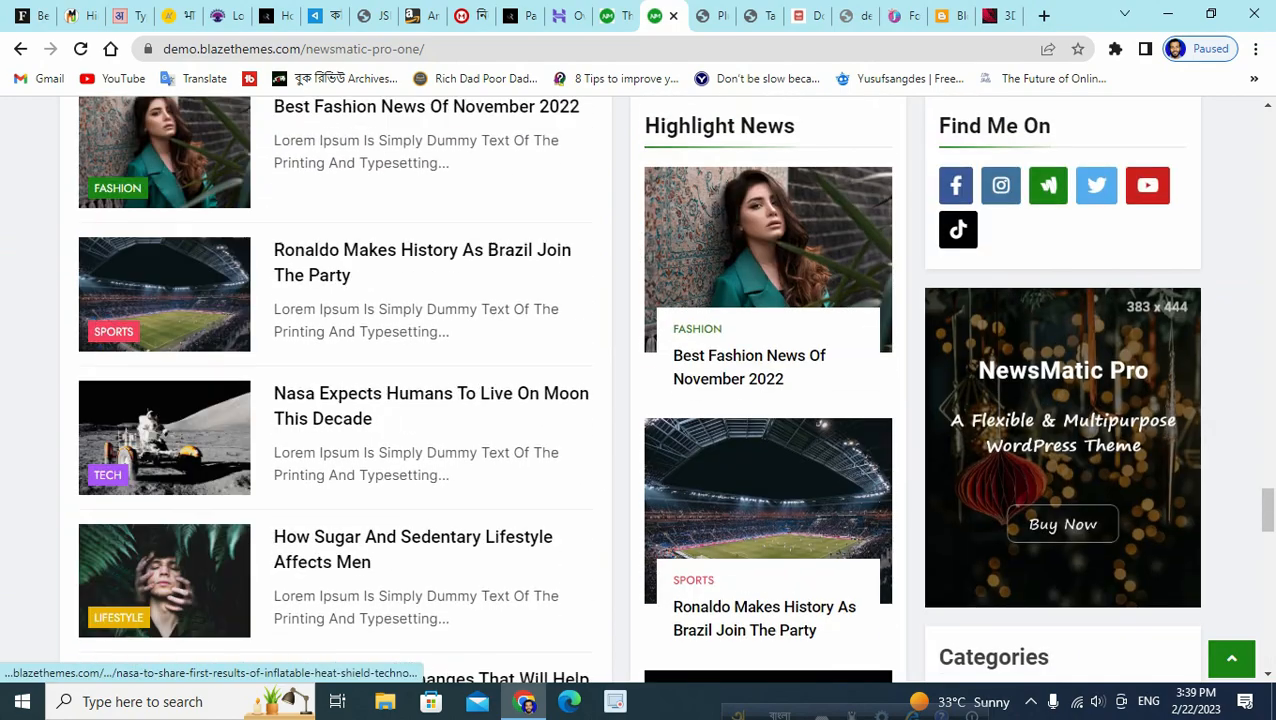
scroll(640, 390, "up", 10)
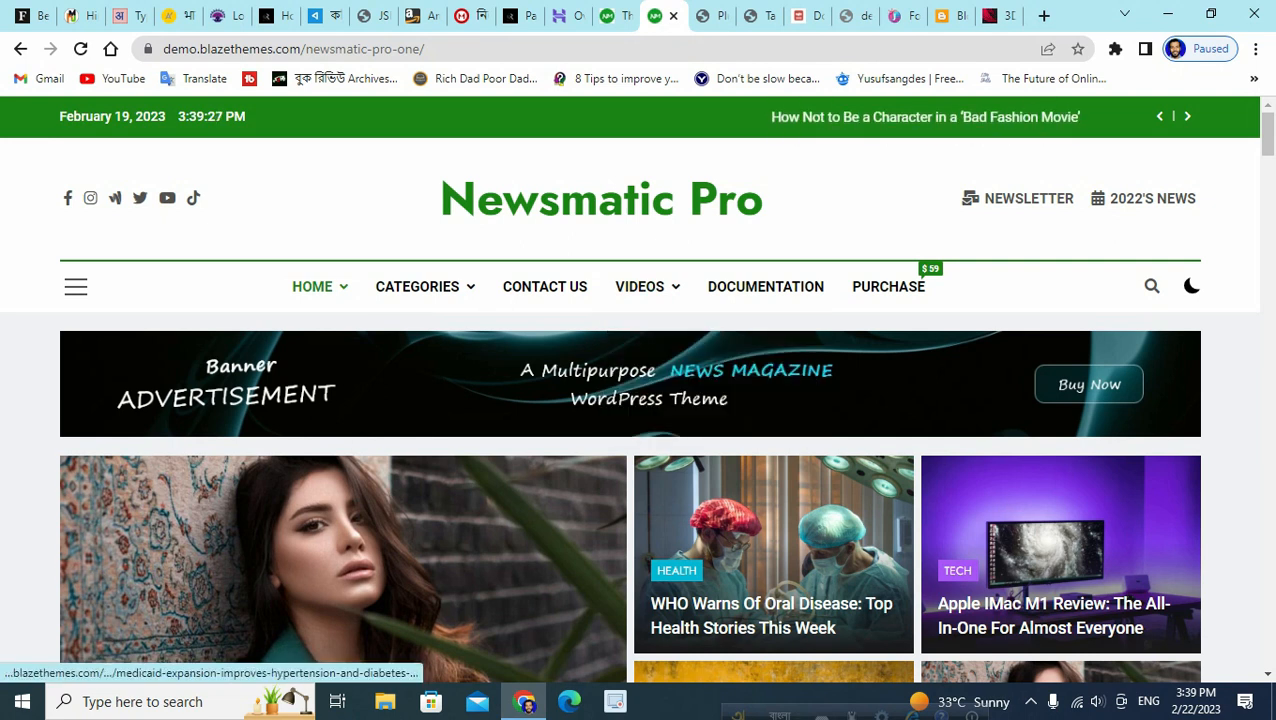
Examine the Newsmatic Pro demo's main banner posts, Trending Now, Popular Post and Random News sections.
scroll(640, 400, "down", 4)
scroll(640, 400, "down", 1)
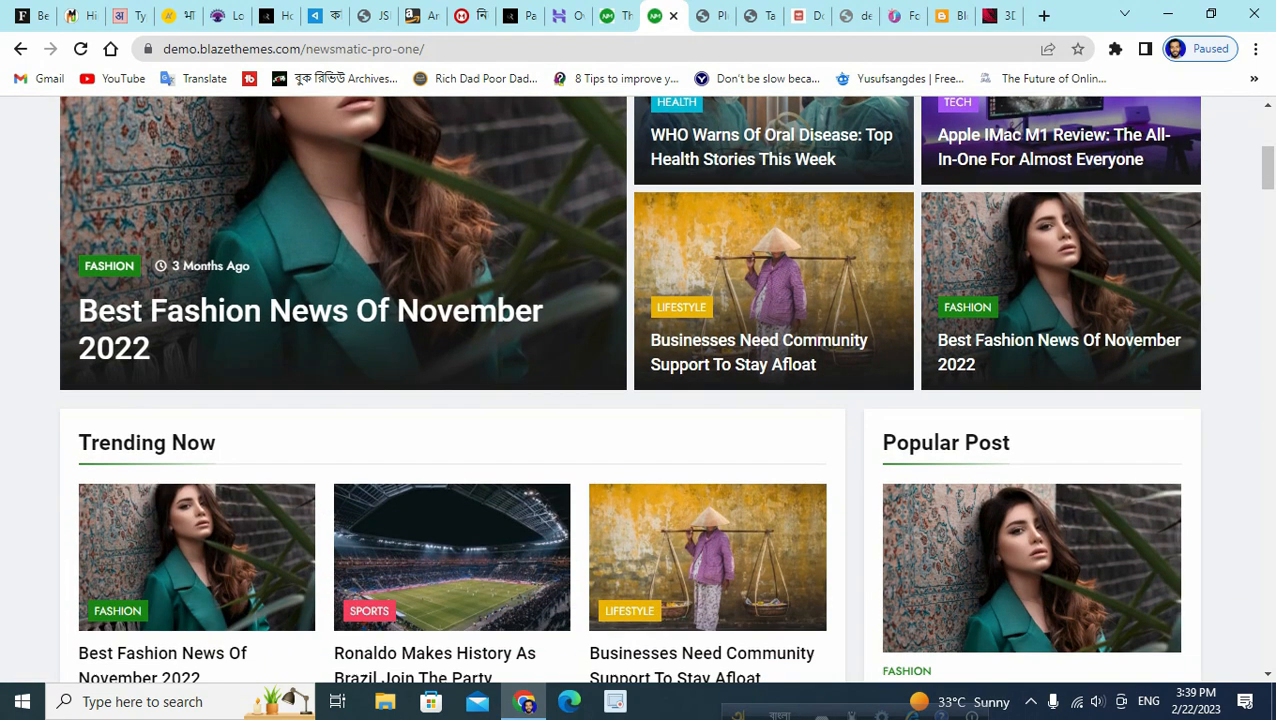
scroll(640, 400, "up", 4)
scroll(640, 400, "down", 5)
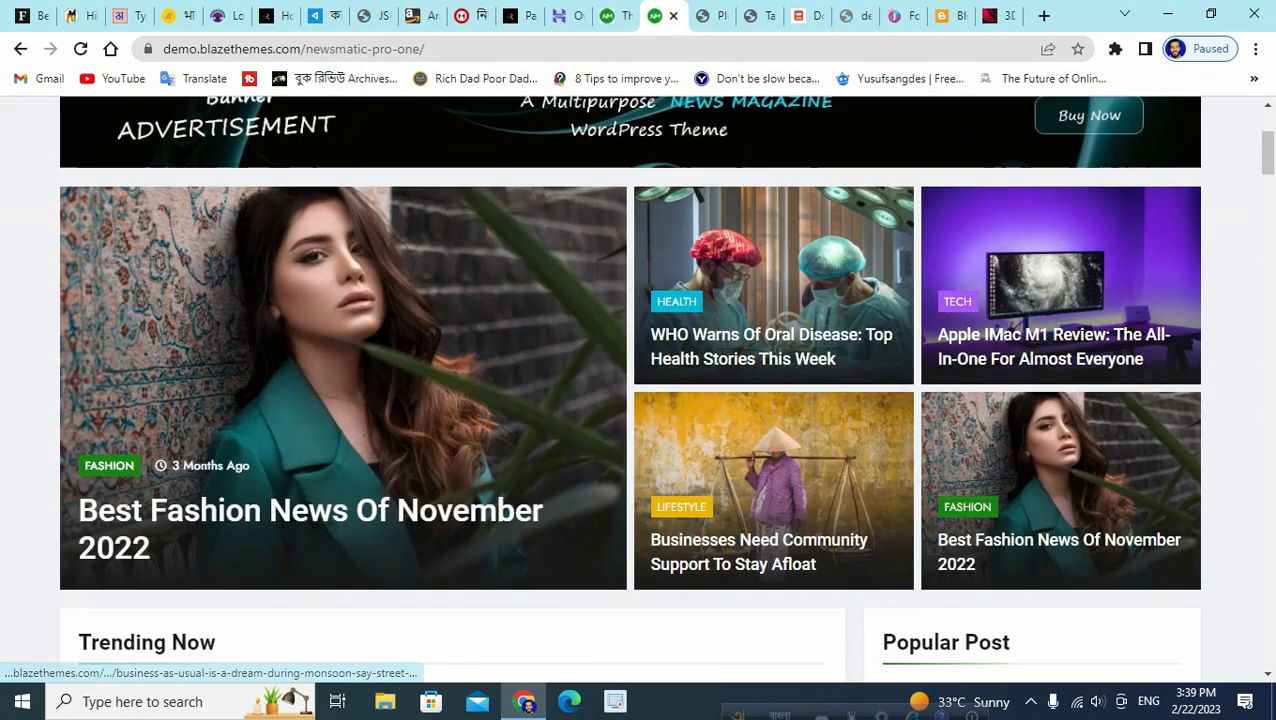
scroll(640, 400, "down", 3)
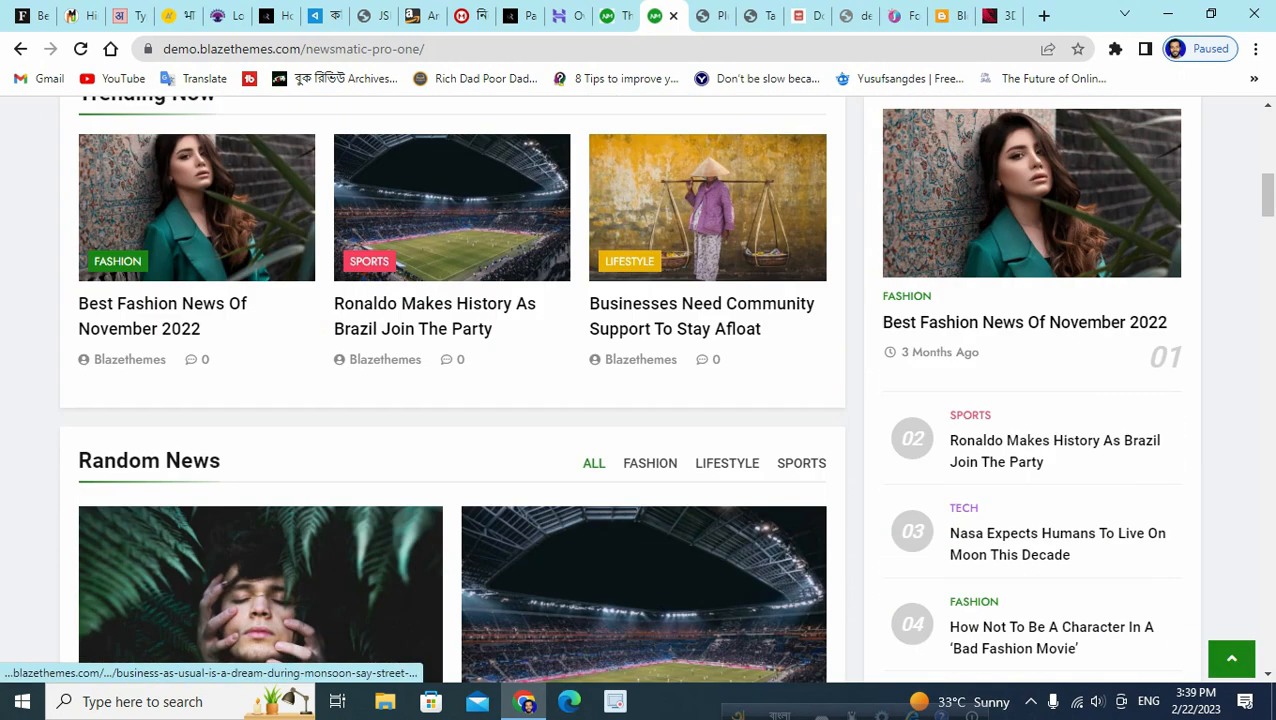
scroll(640, 400, "down", 1)
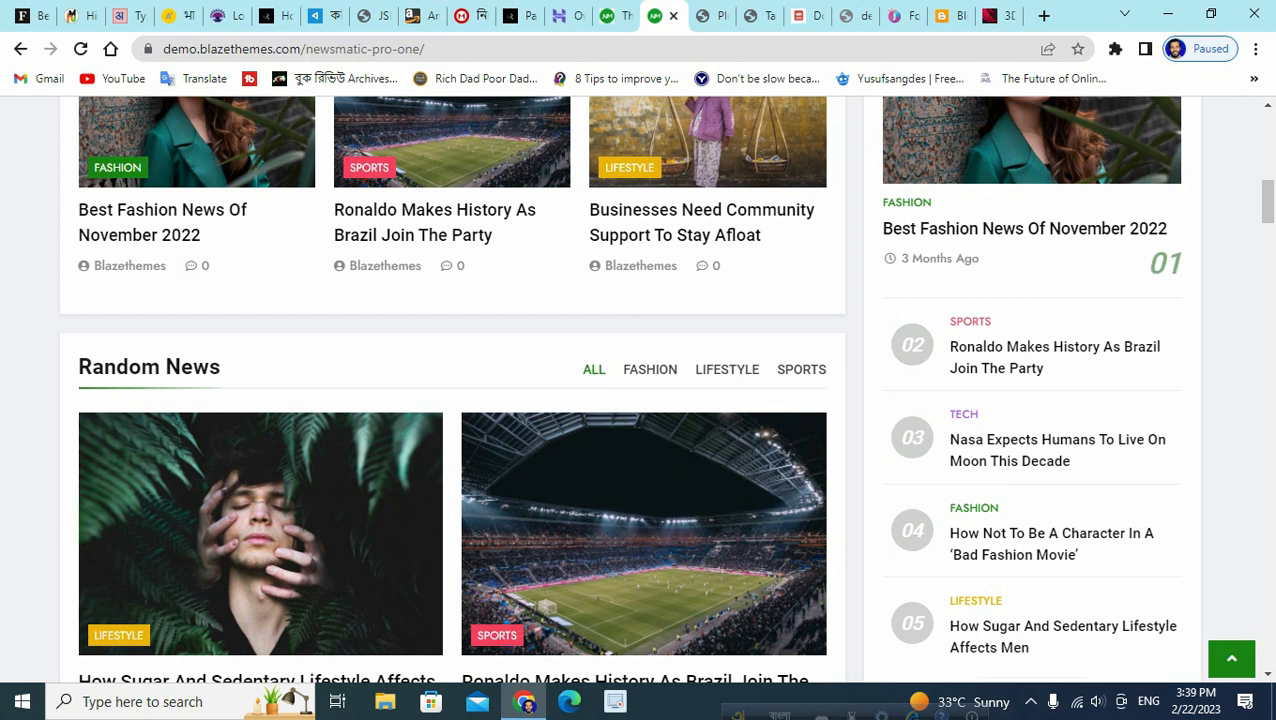
scroll(640, 400, "down", 4)
scroll(640, 400, "up", 5)
scroll(640, 400, "up", 2)
scroll(640, 400, "down", 11)
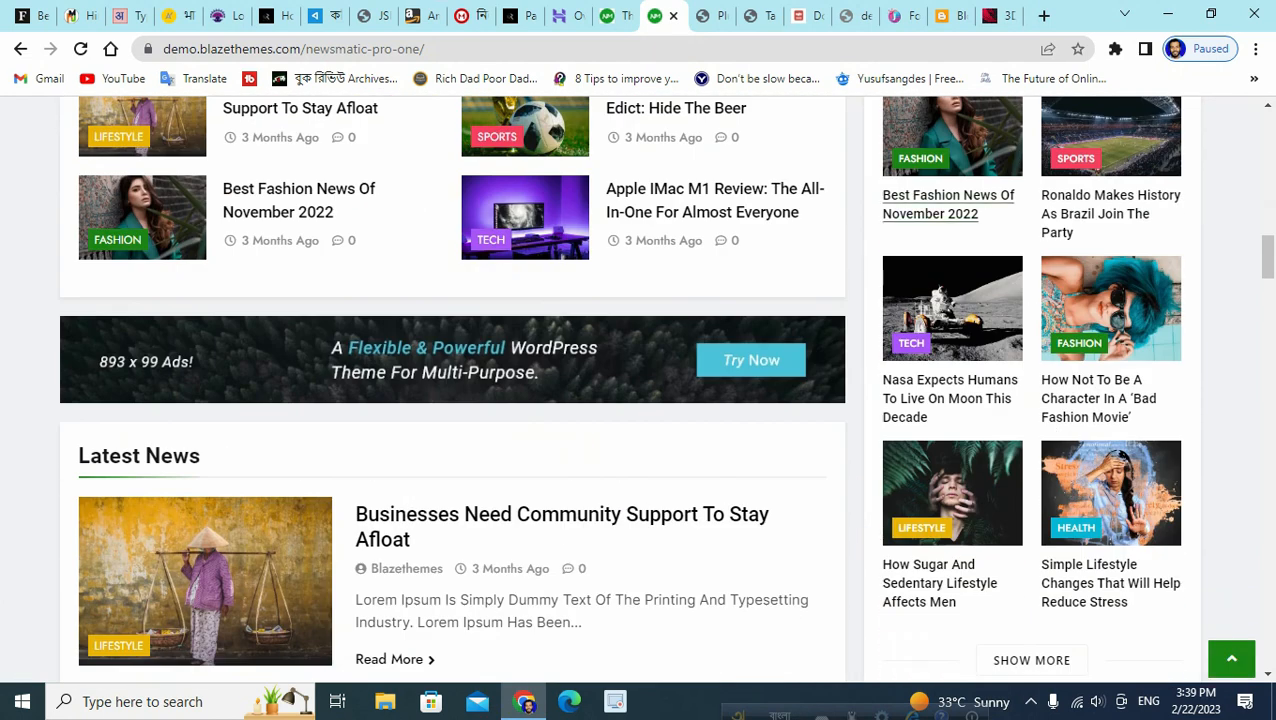
Examine the rest of the Newsmatic Pro demo homepage, from Latest News and the video playlist to the footer news columns.
scroll(640, 400, "down", 8)
scroll(640, 400, "down", 11)
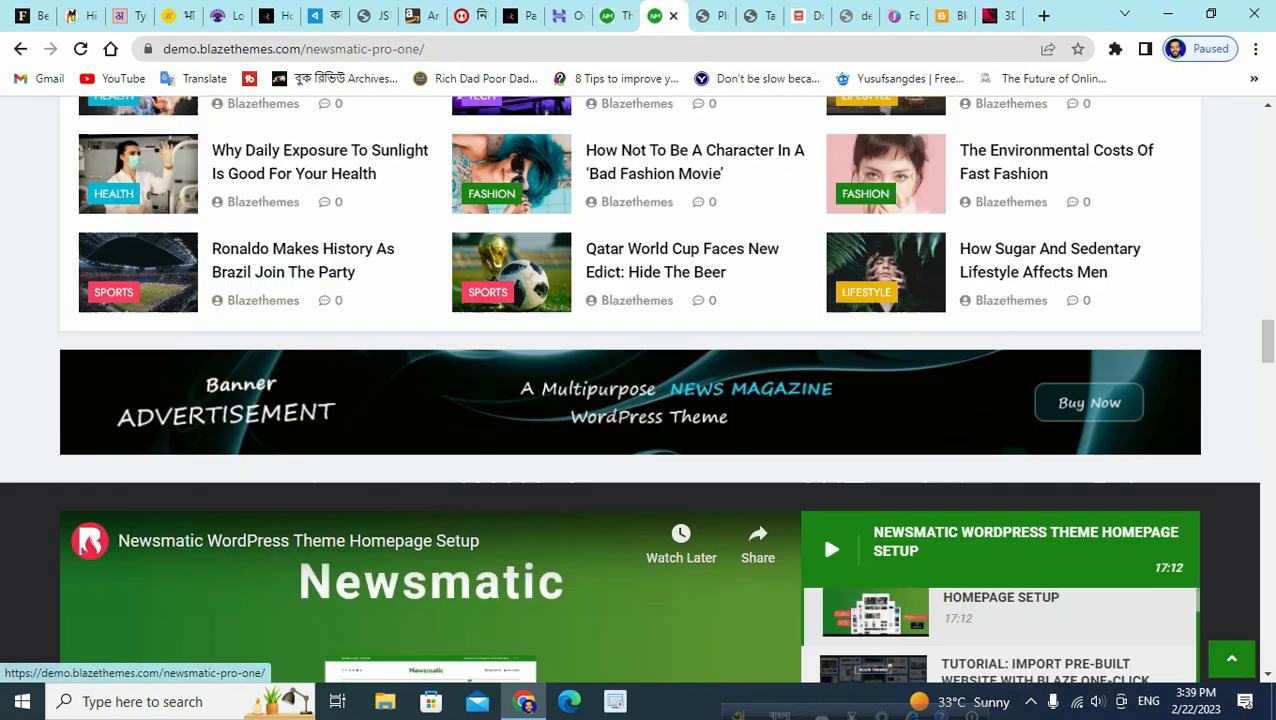
scroll(640, 400, "down", 9)
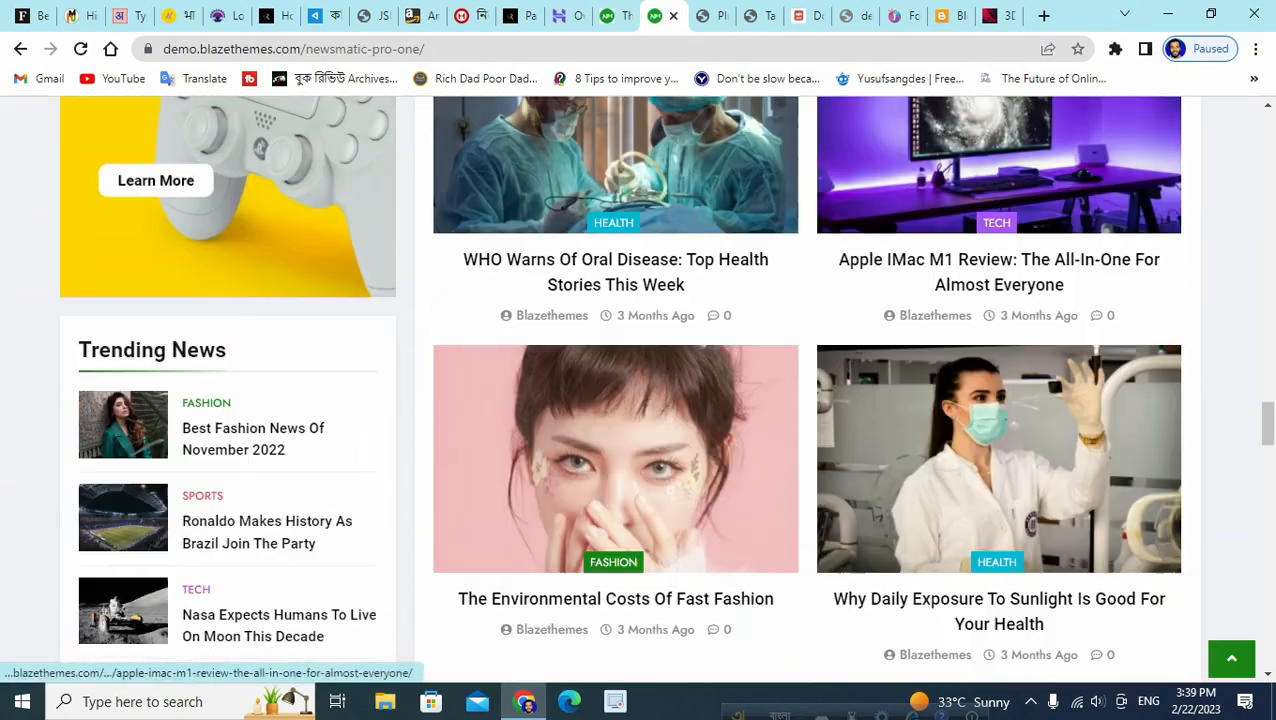
scroll(640, 400, "down", 5)
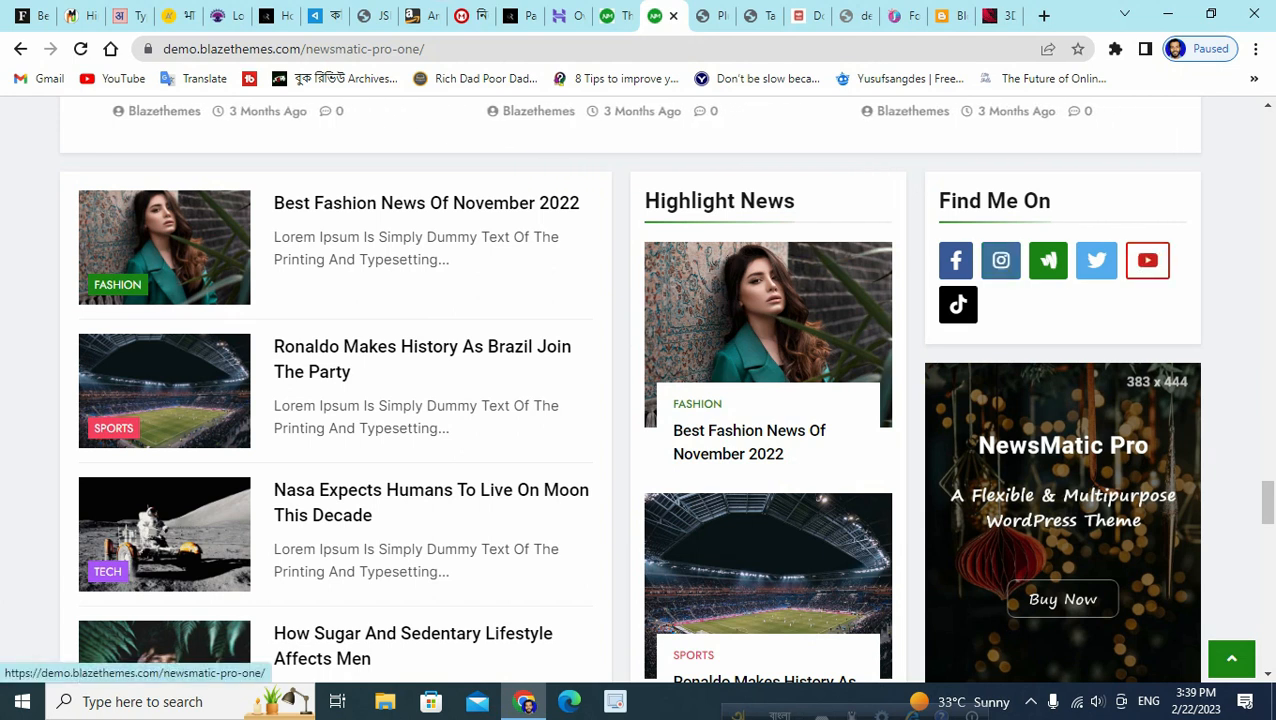
scroll(665, 390, "down", 1)
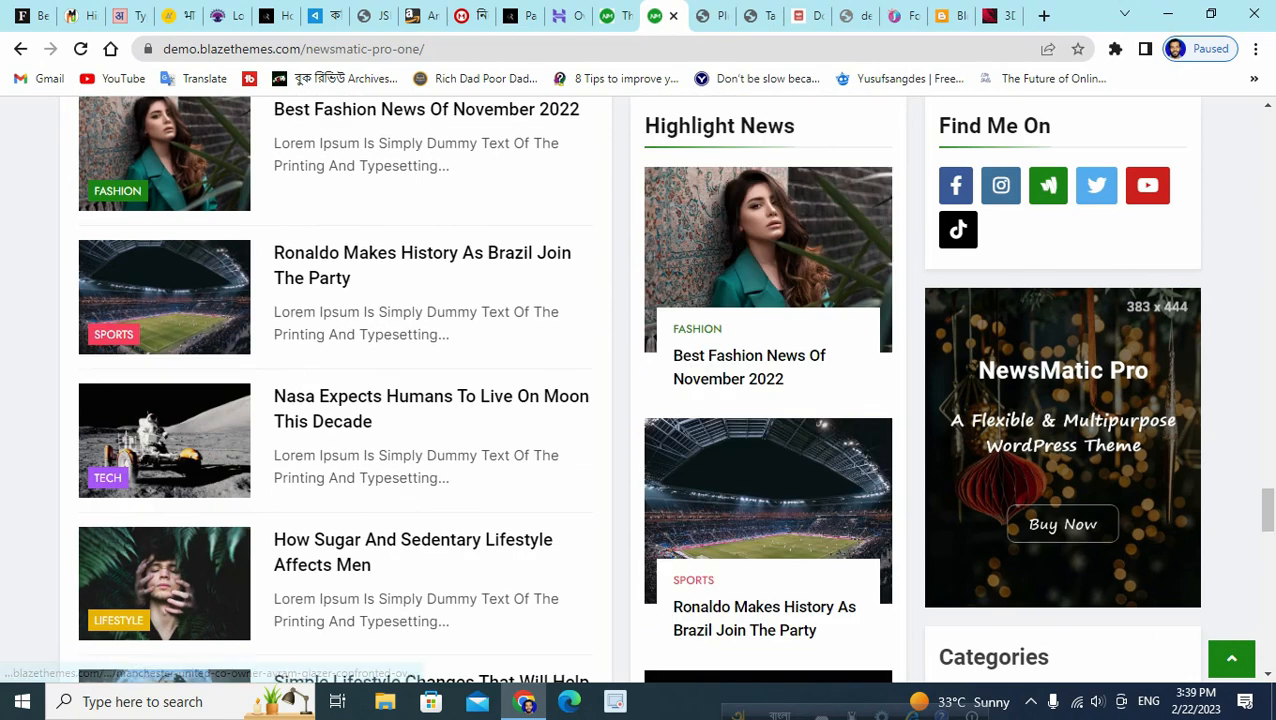
scroll(638, 390, "up", 5)
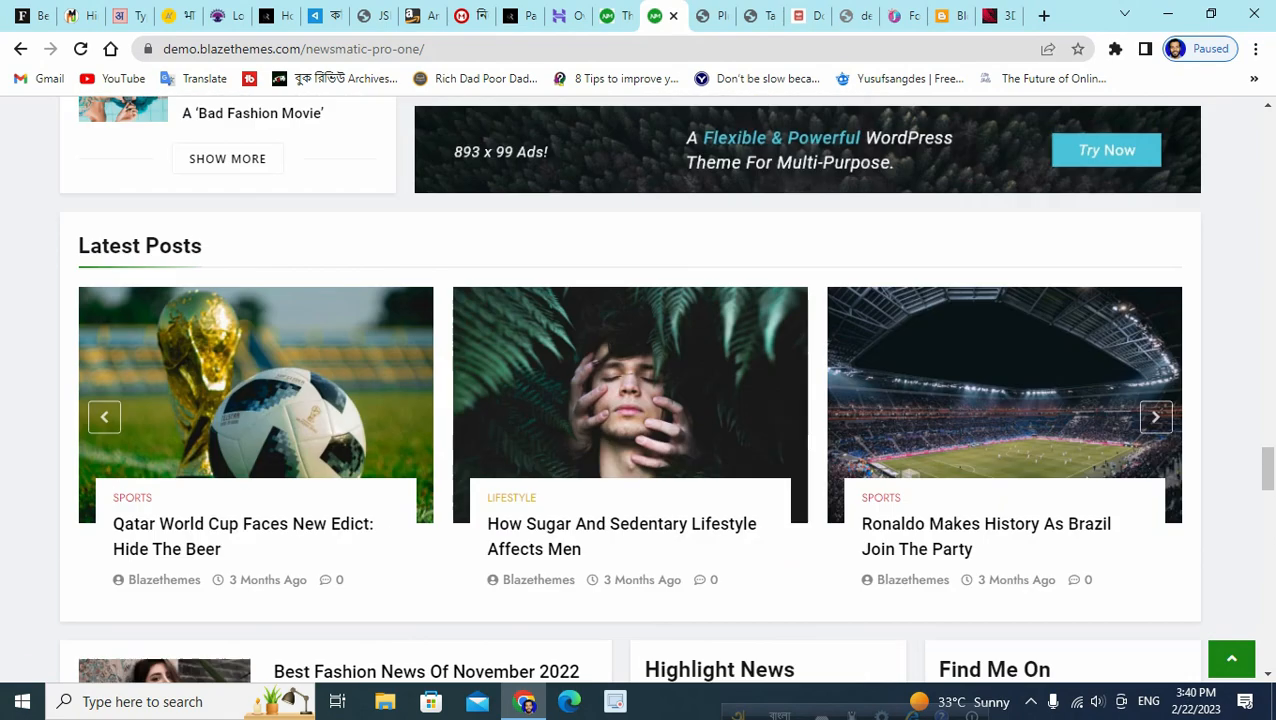
scroll(638, 390, "down", 12)
scroll(638, 390, "down", 6)
scroll(638, 390, "up", 2)
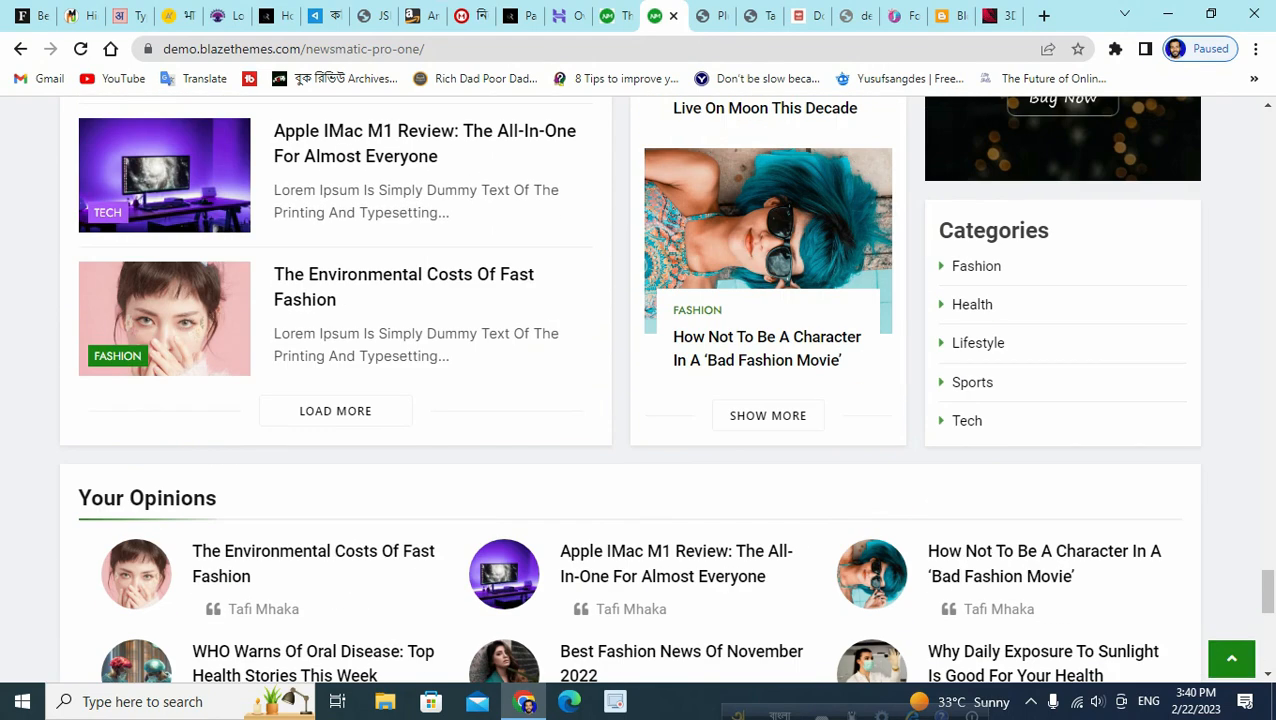
scroll(638, 390, "down", 4)
scroll(638, 390, "down", 2)
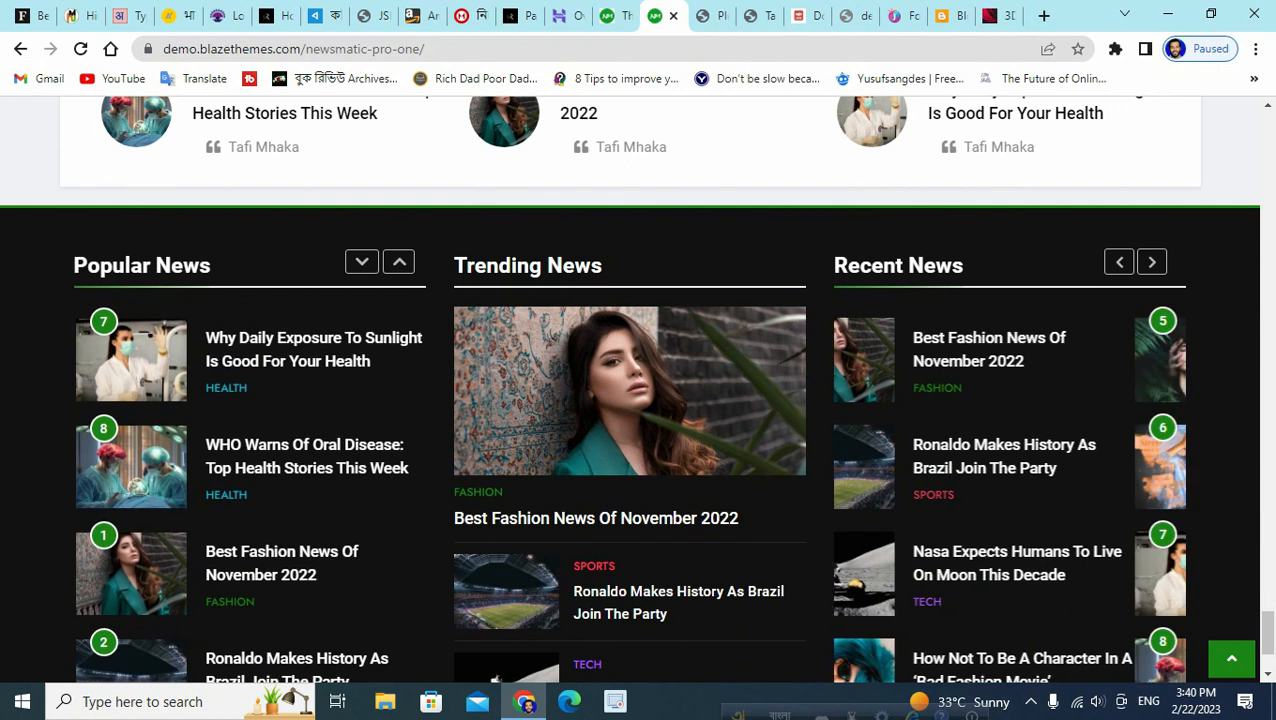
Look over the Newsmatic Pro demo's footer news columns and bottom links, returning up the page past the article lists to Editor's Choice.
scroll(638, 390, "down", 2)
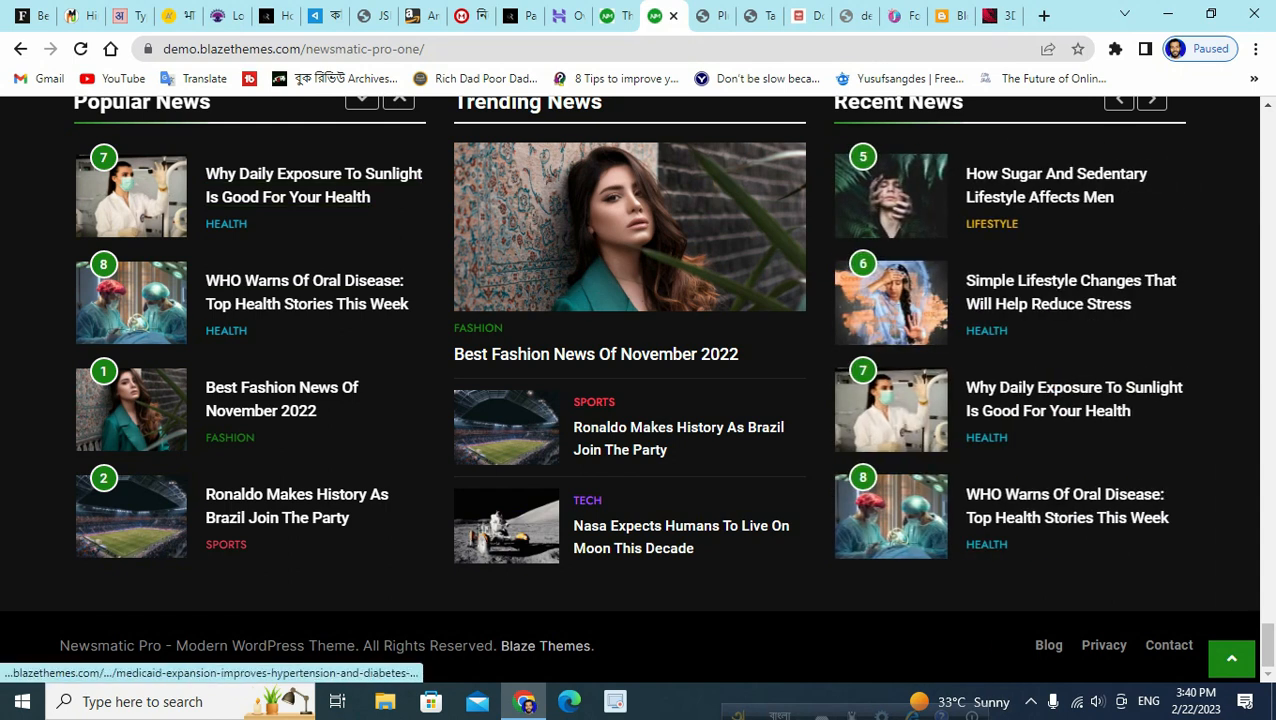
scroll(290, 505, "up", 2)
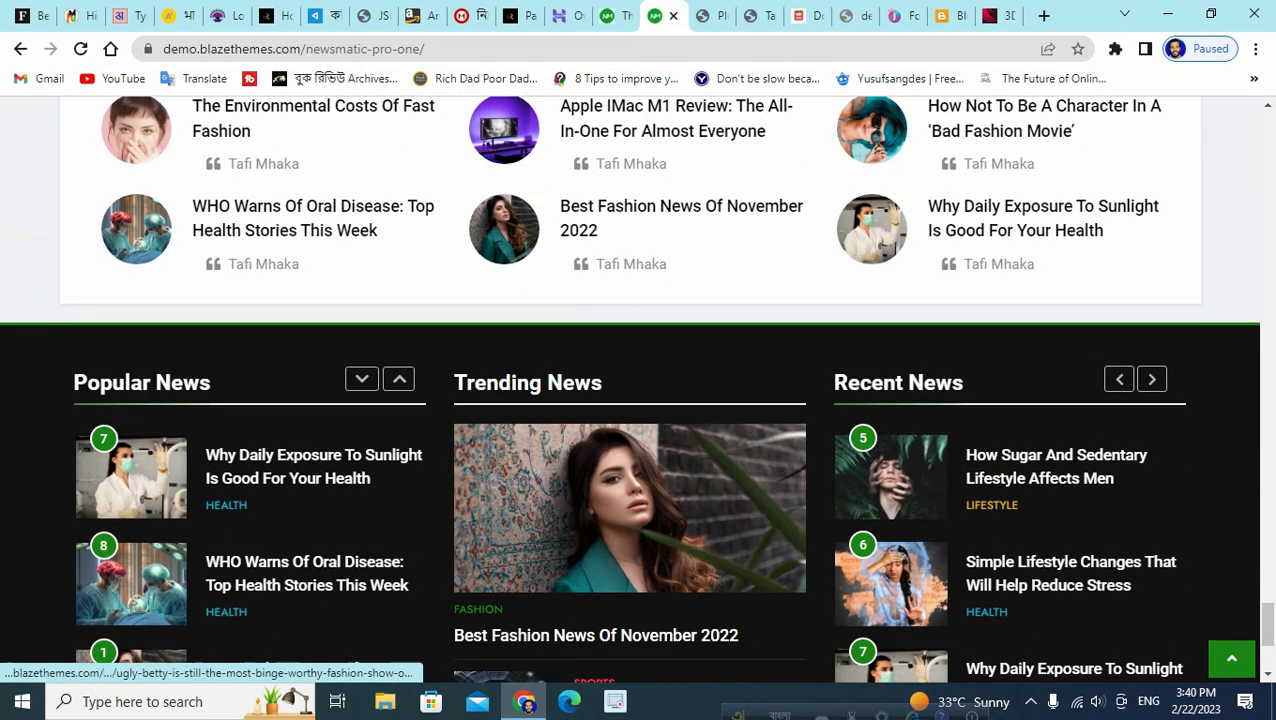
scroll(285, 660, "down", 1)
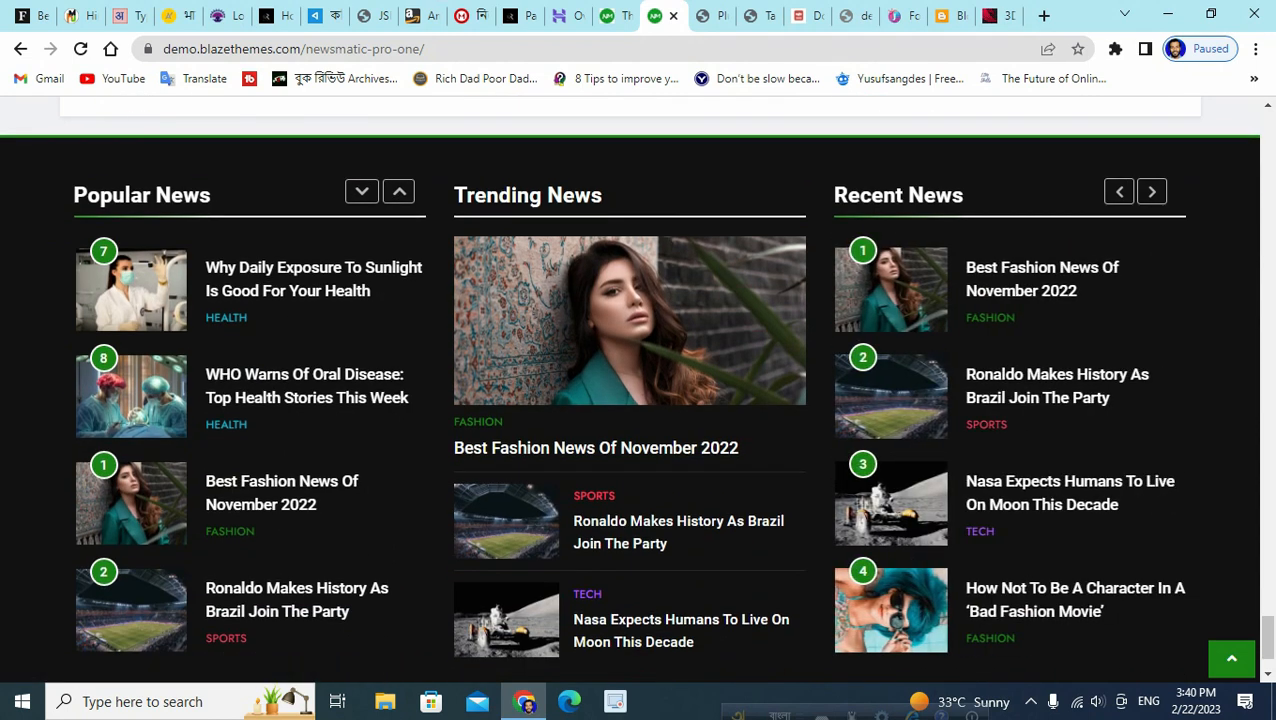
scroll(630, 400, "down", 1)
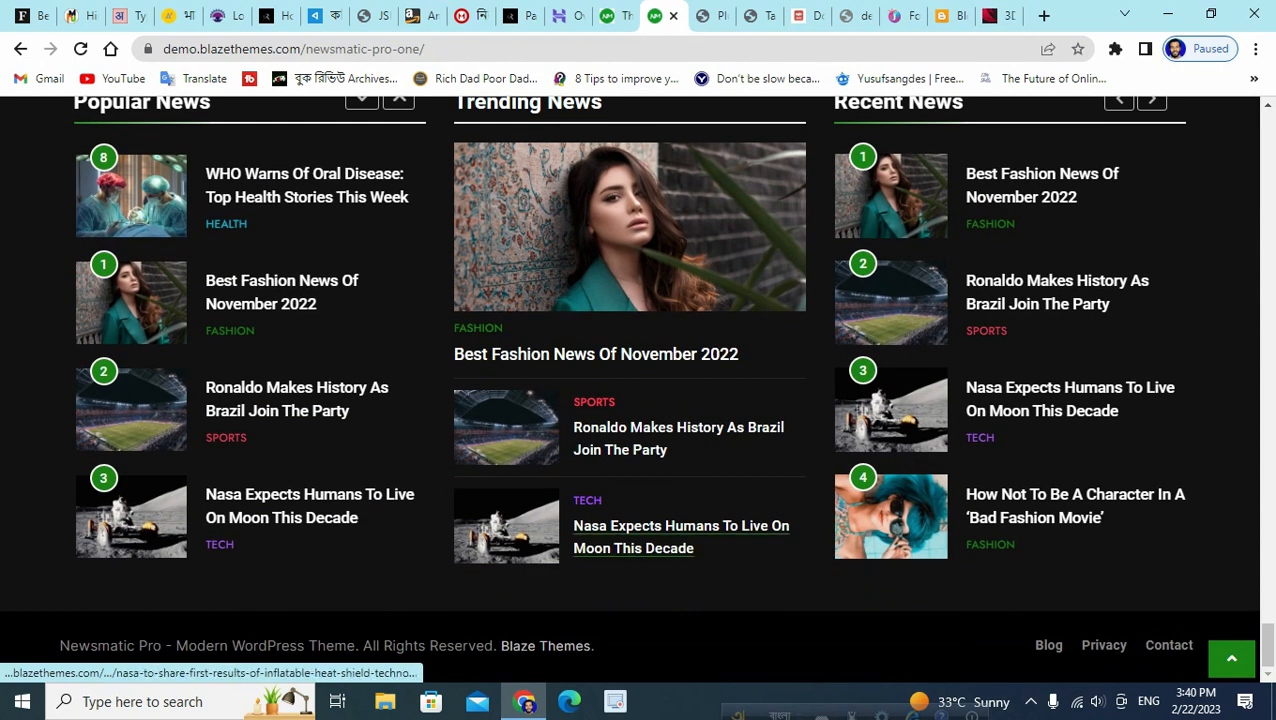
scroll(630, 390, "up", 10)
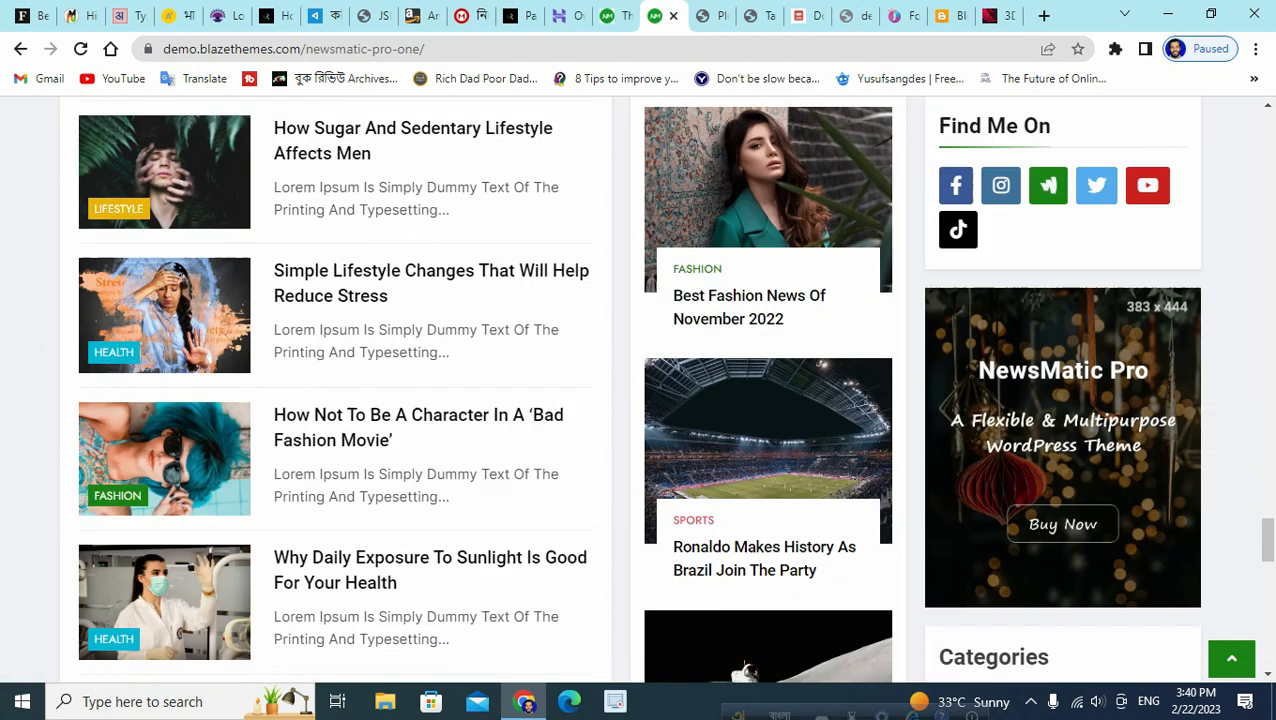
scroll(630, 390, "up", 10)
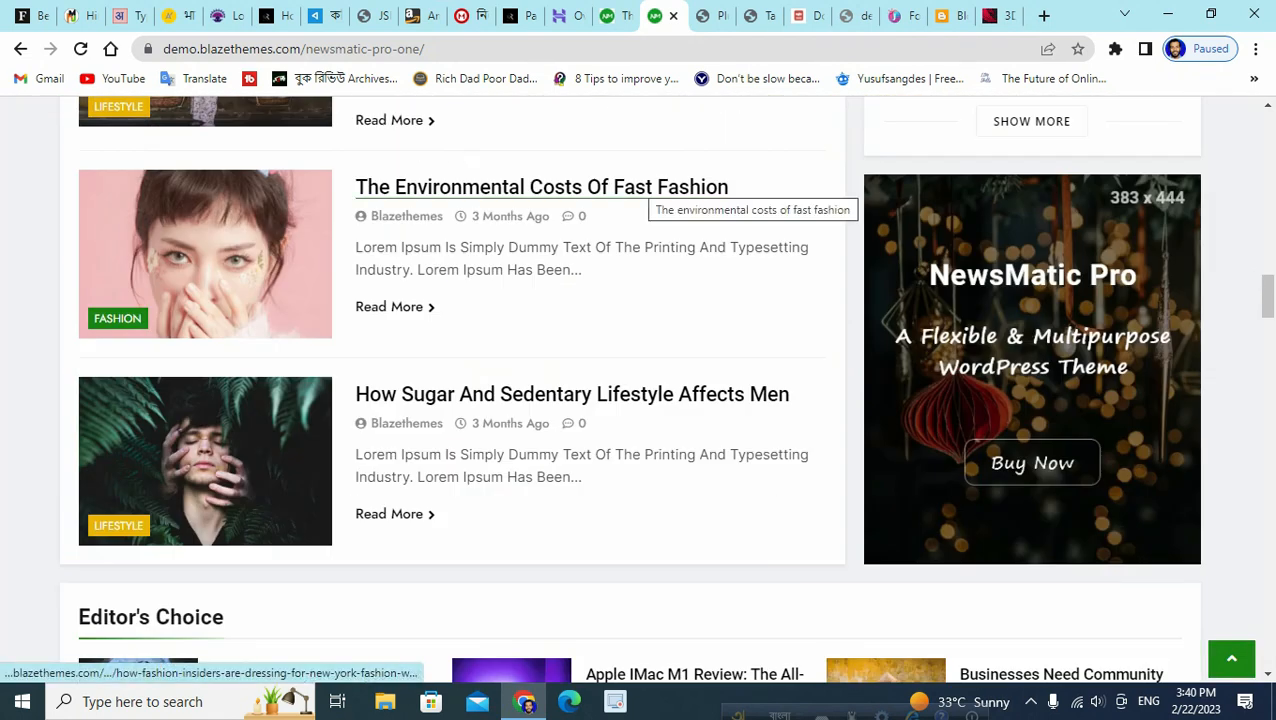
Switch back to the WordPress admin and open the post Categories page to review the category list and the new-category form.
left_click(612, 15)
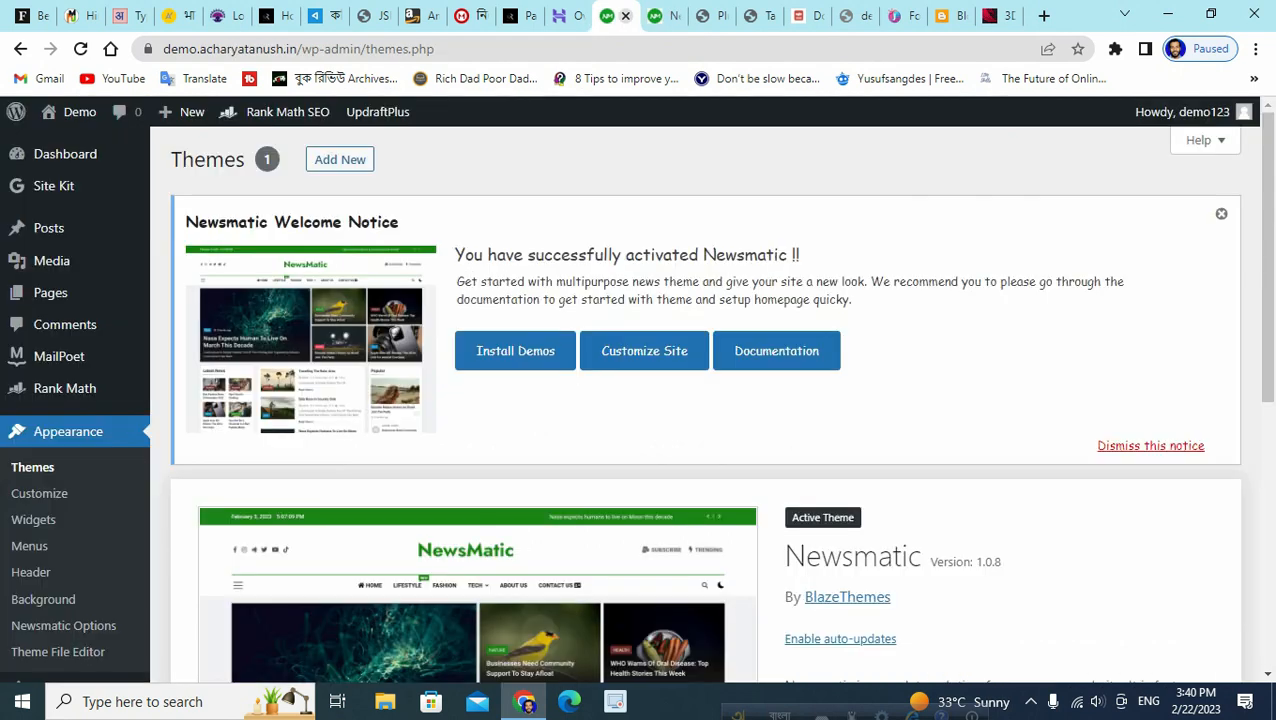
scroll(30, 358, "down", 2)
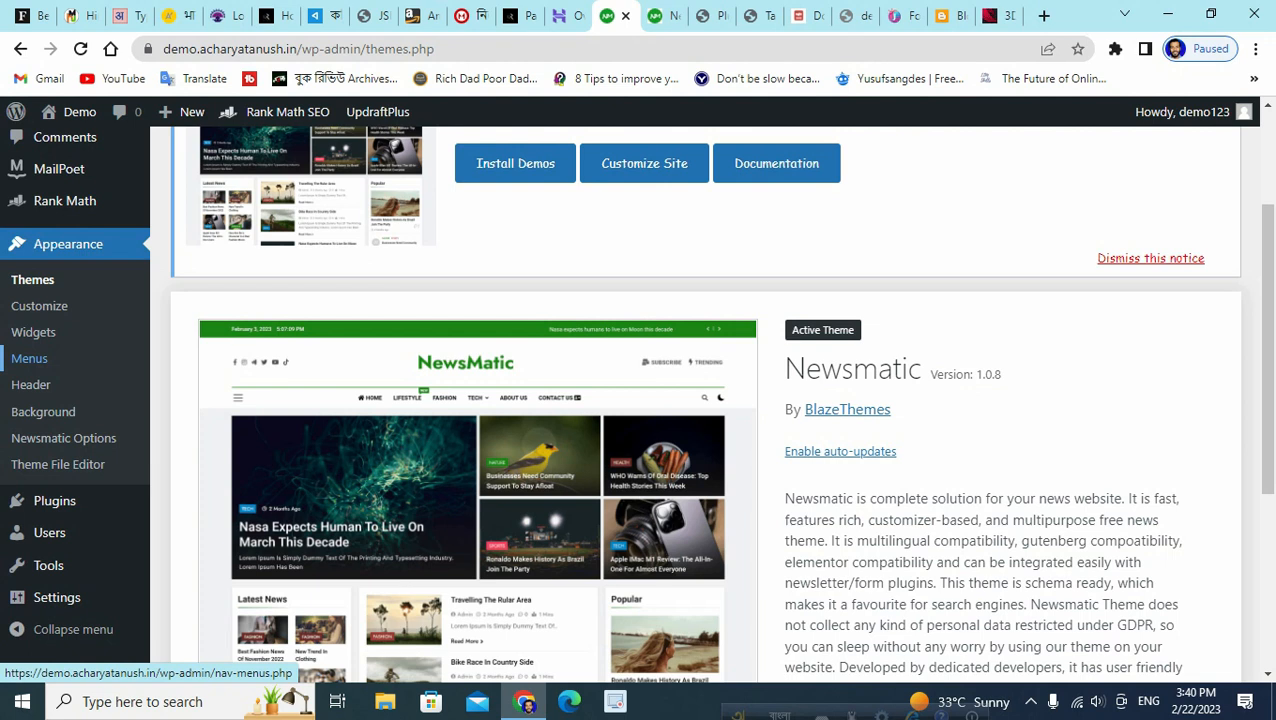
scroll(30, 358, "up", 2)
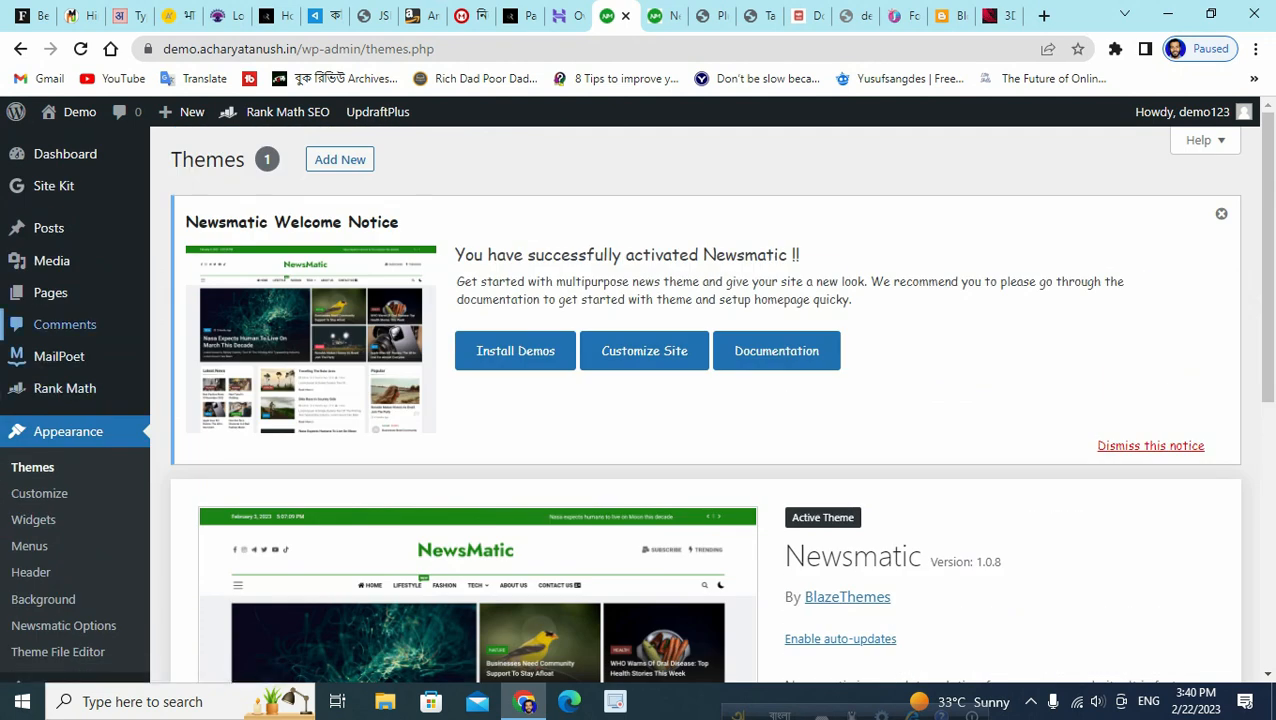
mouse_move(45, 228)
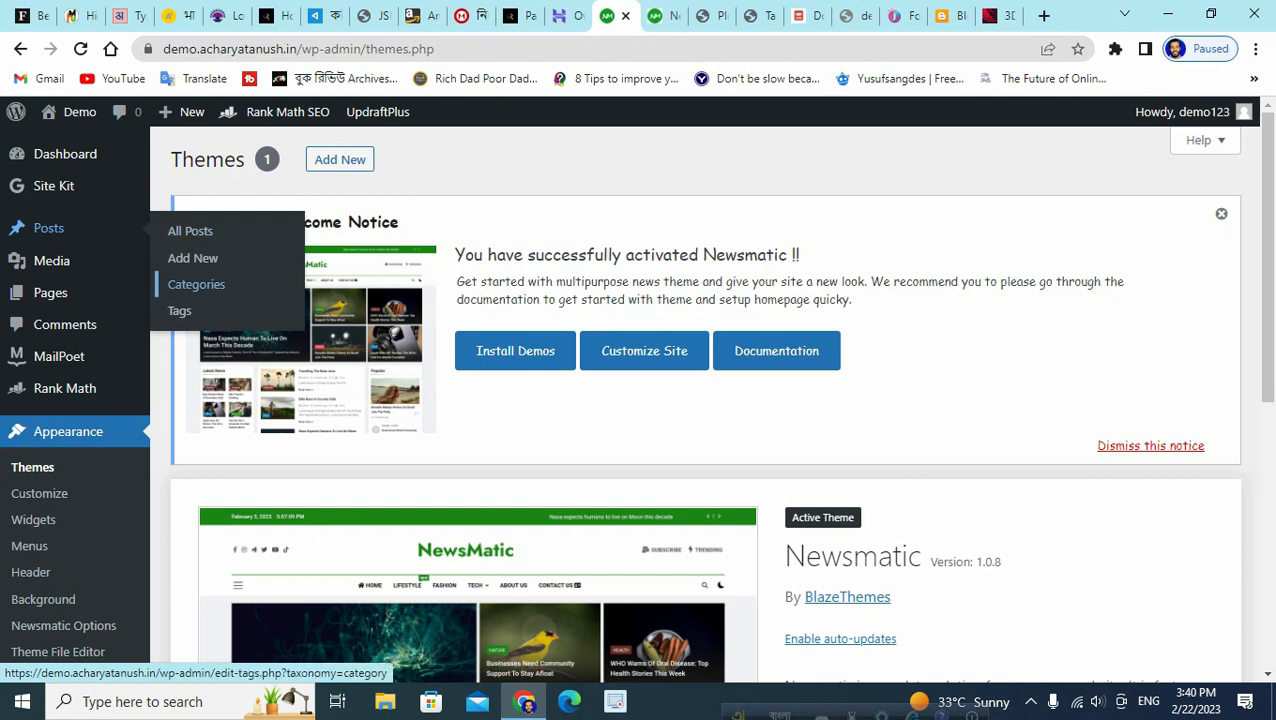
left_click(196, 284)
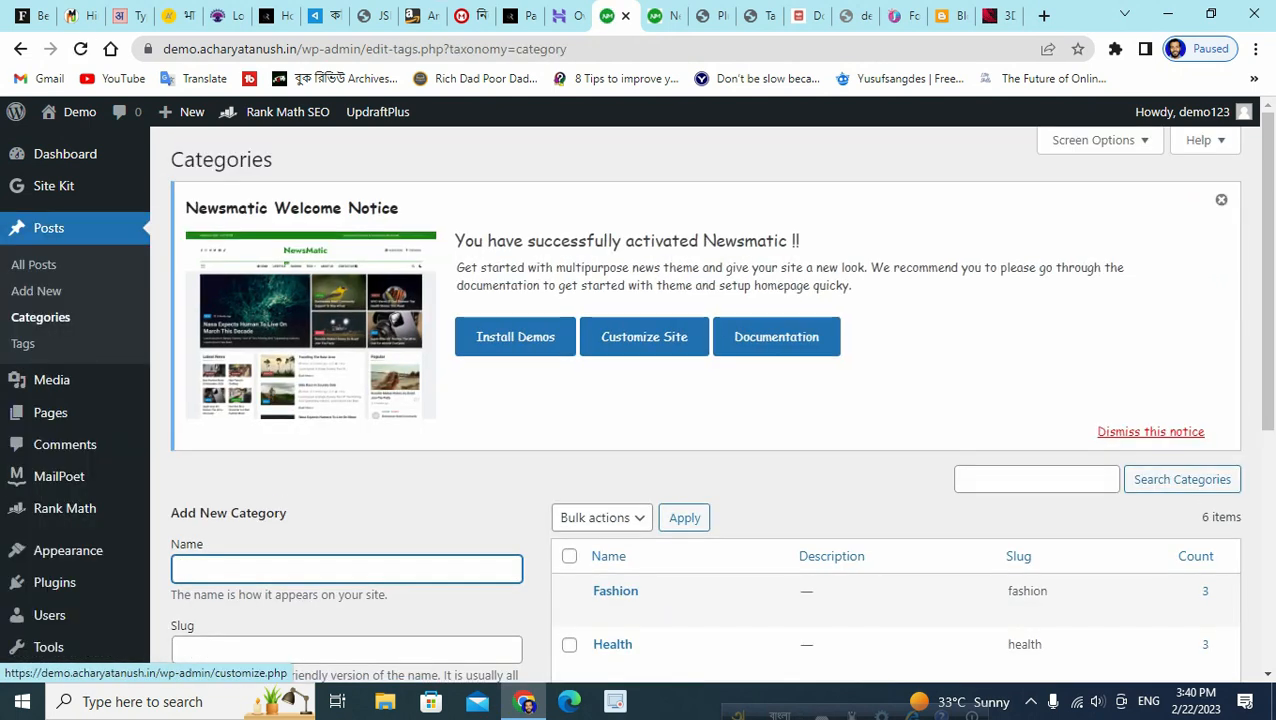
scroll(644, 336, "down", 5)
scroll(700, 340, "up", 1)
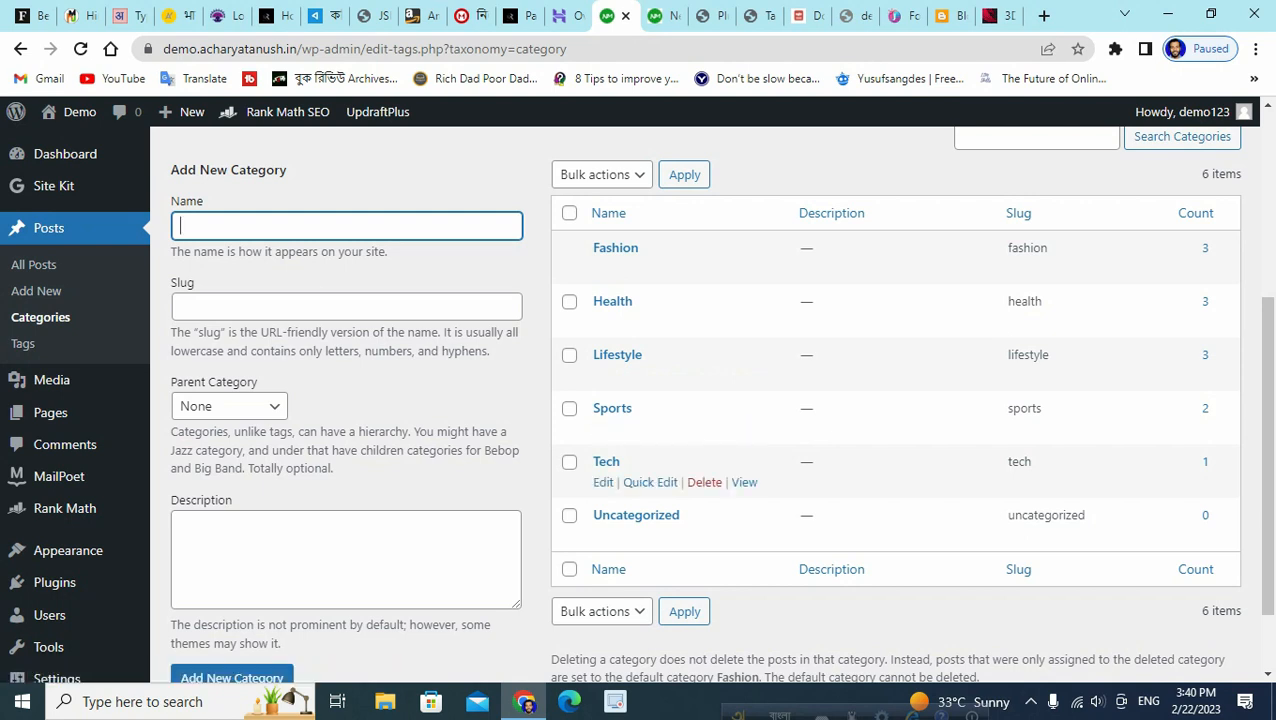
scroll(700, 470, "up", 1)
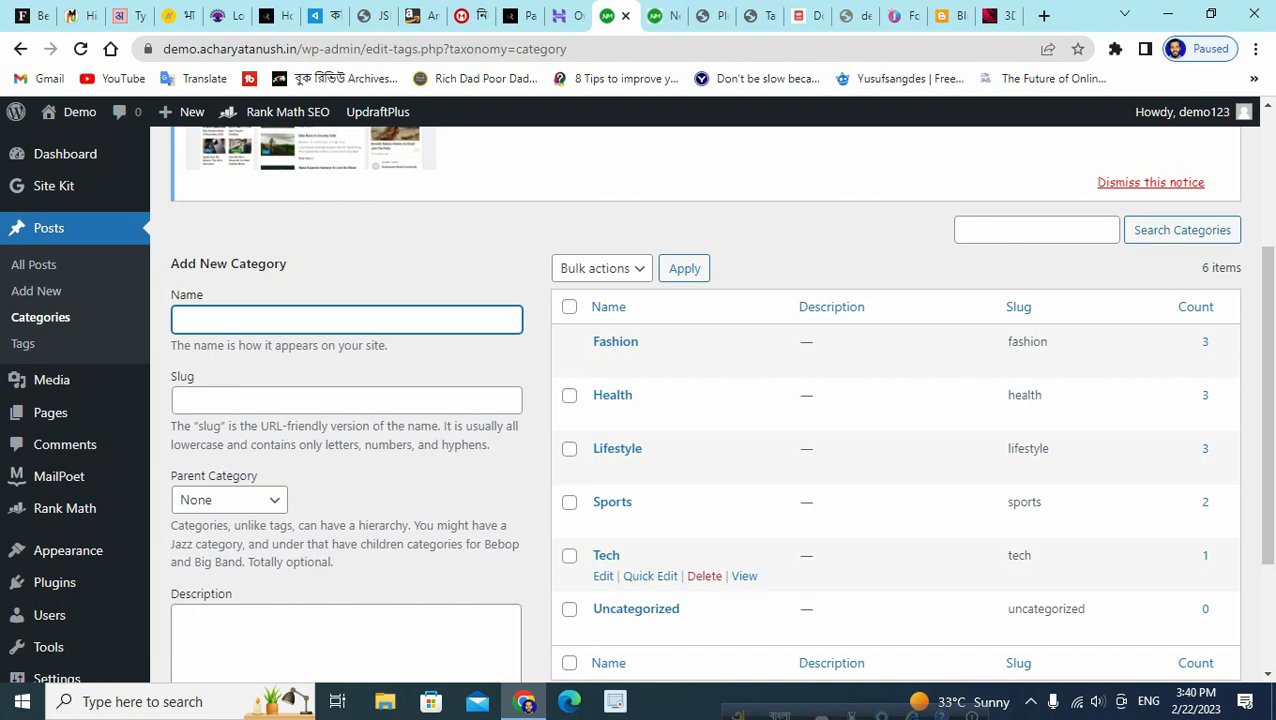
scroll(620, 465, "down", 2)
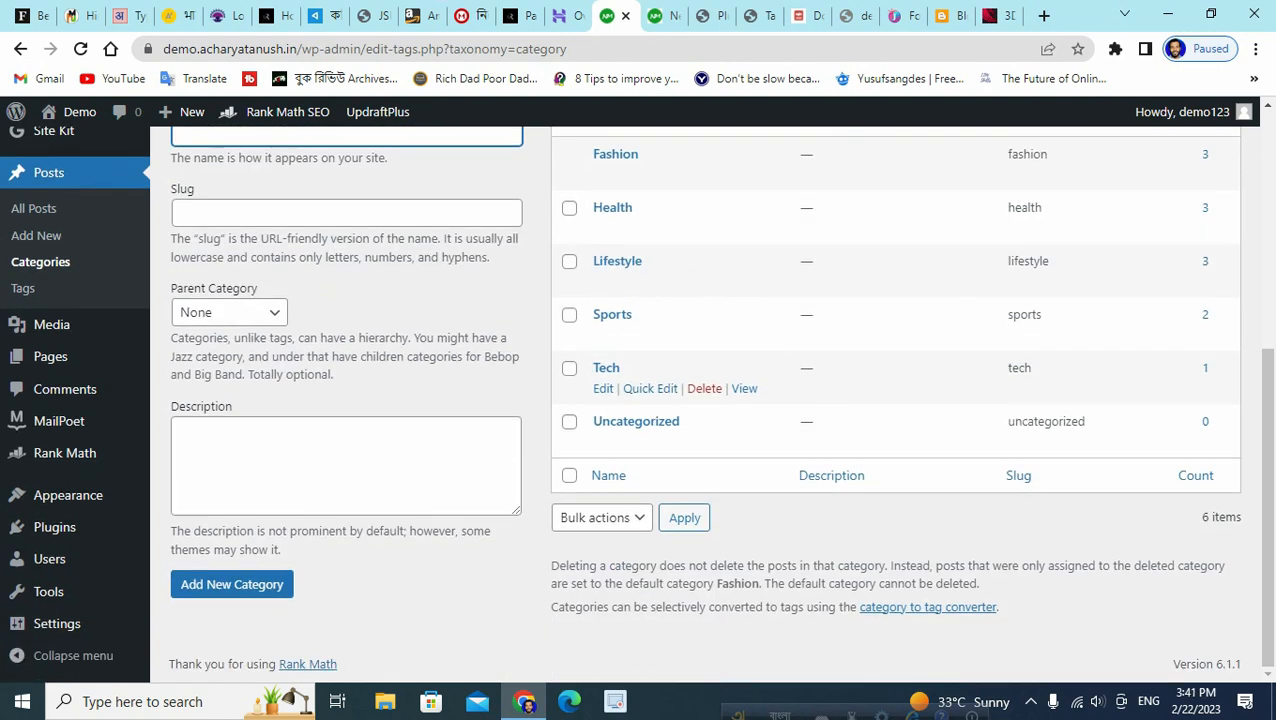
scroll(640, 400, "up", 5)
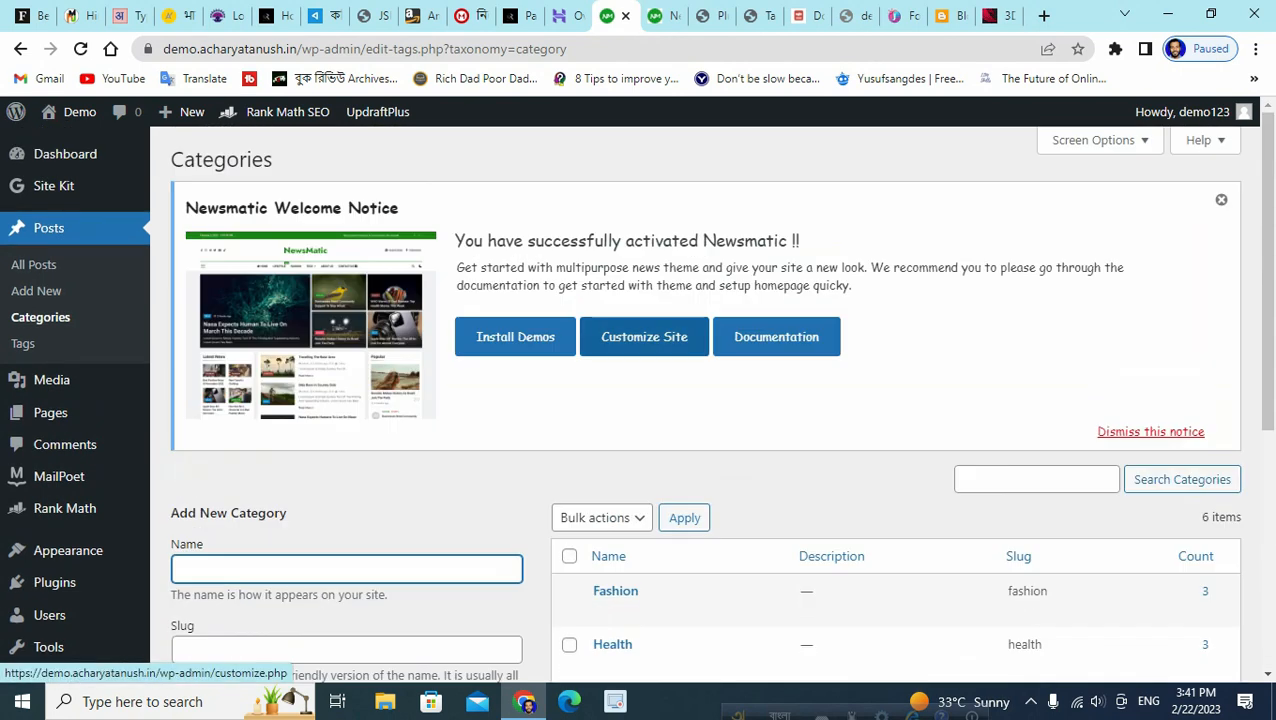
Switch to the Newsmatic Pro demo and examine the Categories entry in its header navigation.
left_click(661, 16)
scroll(640, 390, "up", 20)
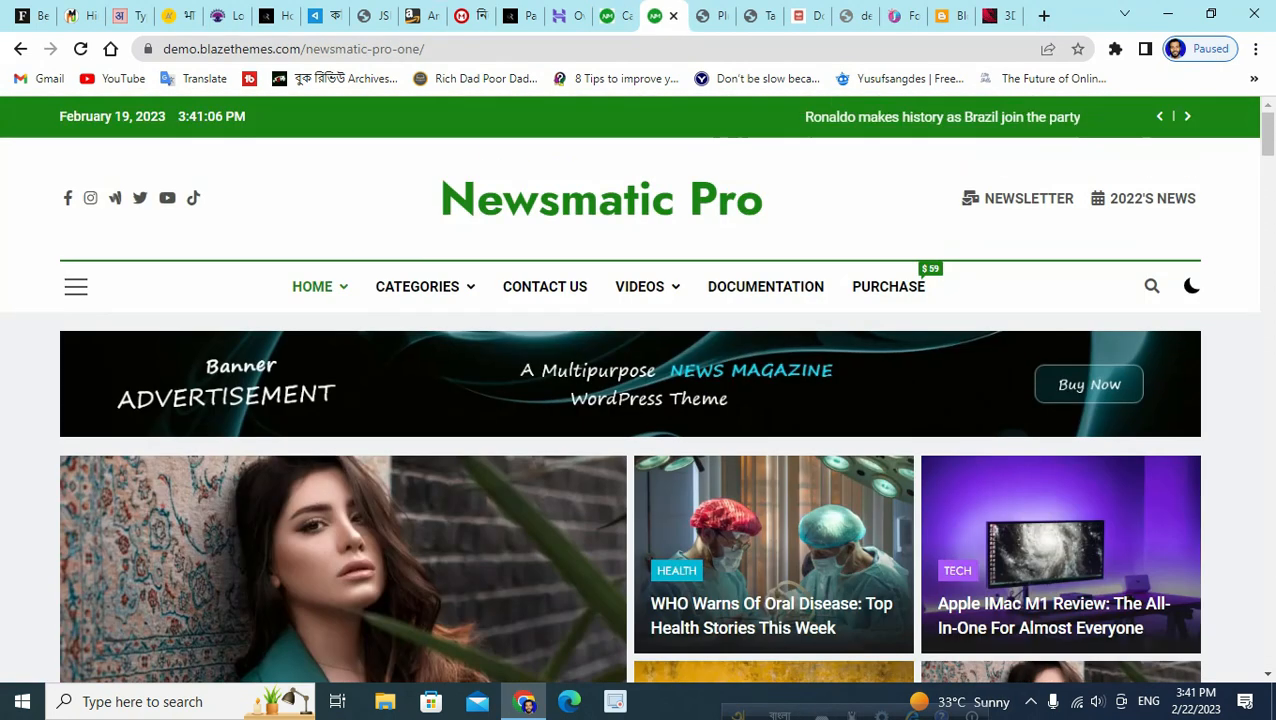
mouse_move(417, 286)
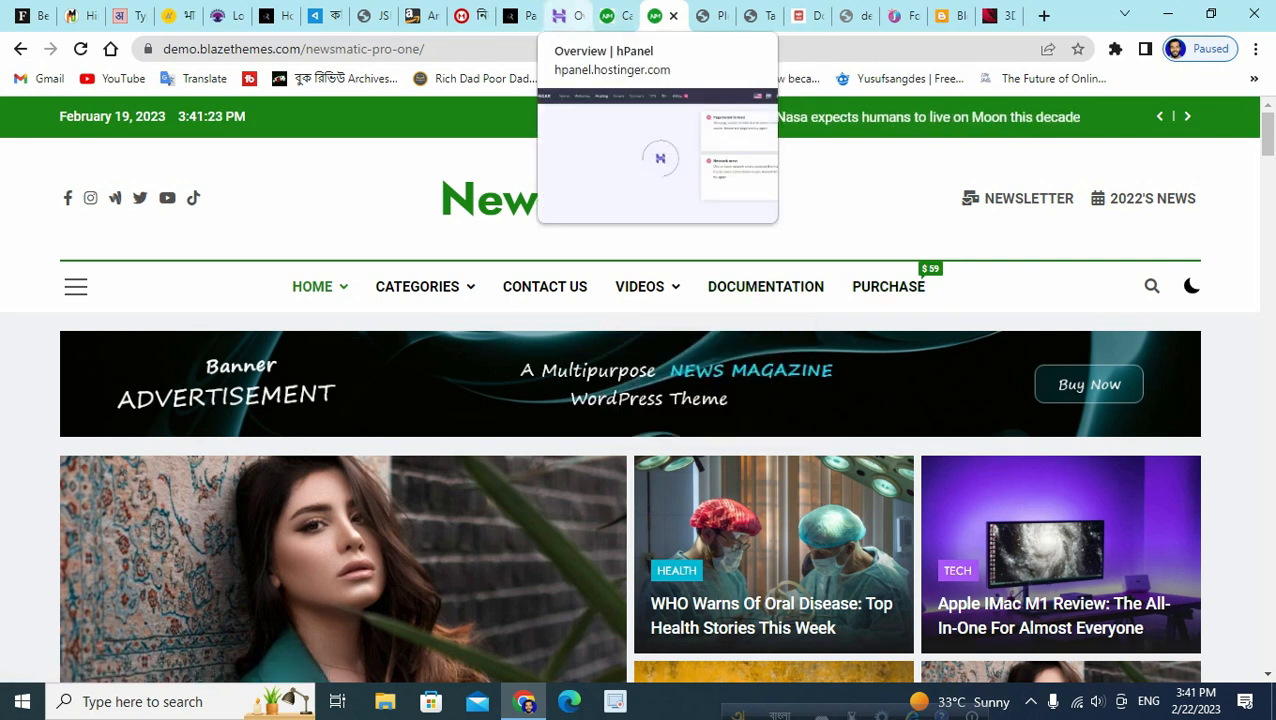
Return to the WordPress Categories page, review the categories again and open the Menus editor under Appearance.
left_click(612, 15)
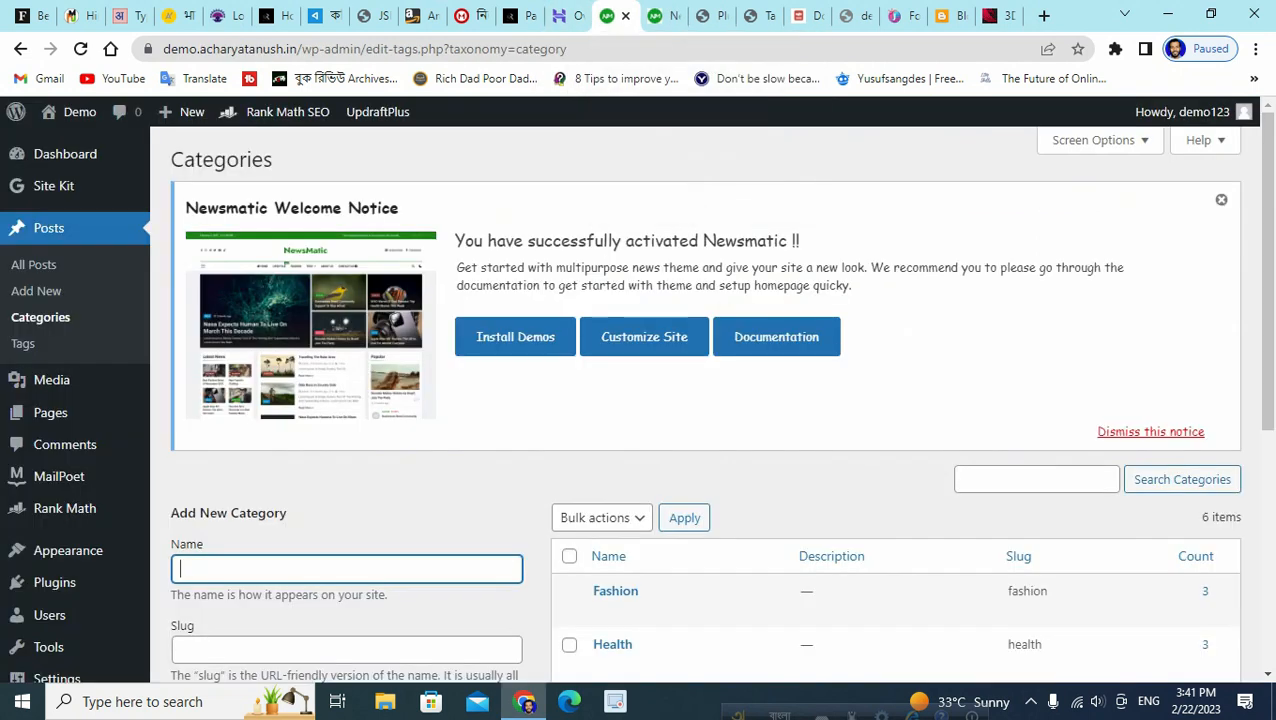
scroll(60, 380, "down", 3)
scroll(60, 380, "up", 3)
scroll(68, 495, "down", 1)
scroll(68, 495, "down", 2)
scroll(55, 530, "down", 2)
mouse_move(68, 495)
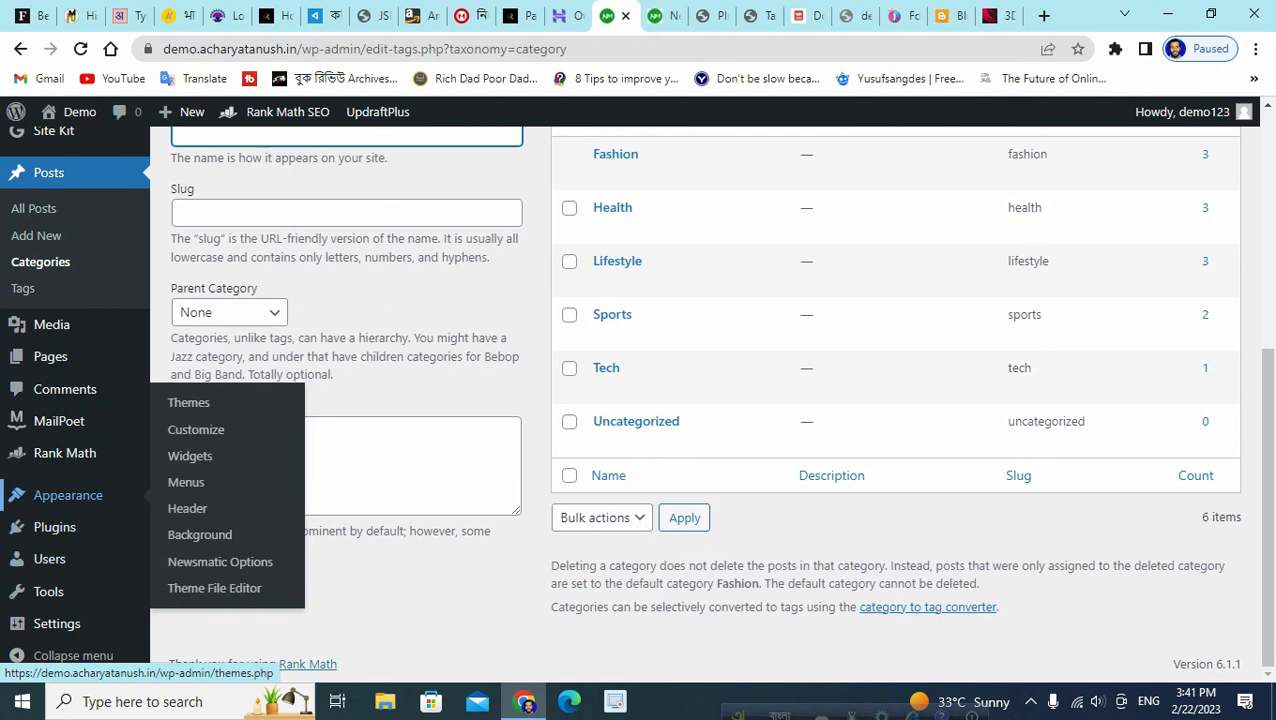
left_click(186, 482)
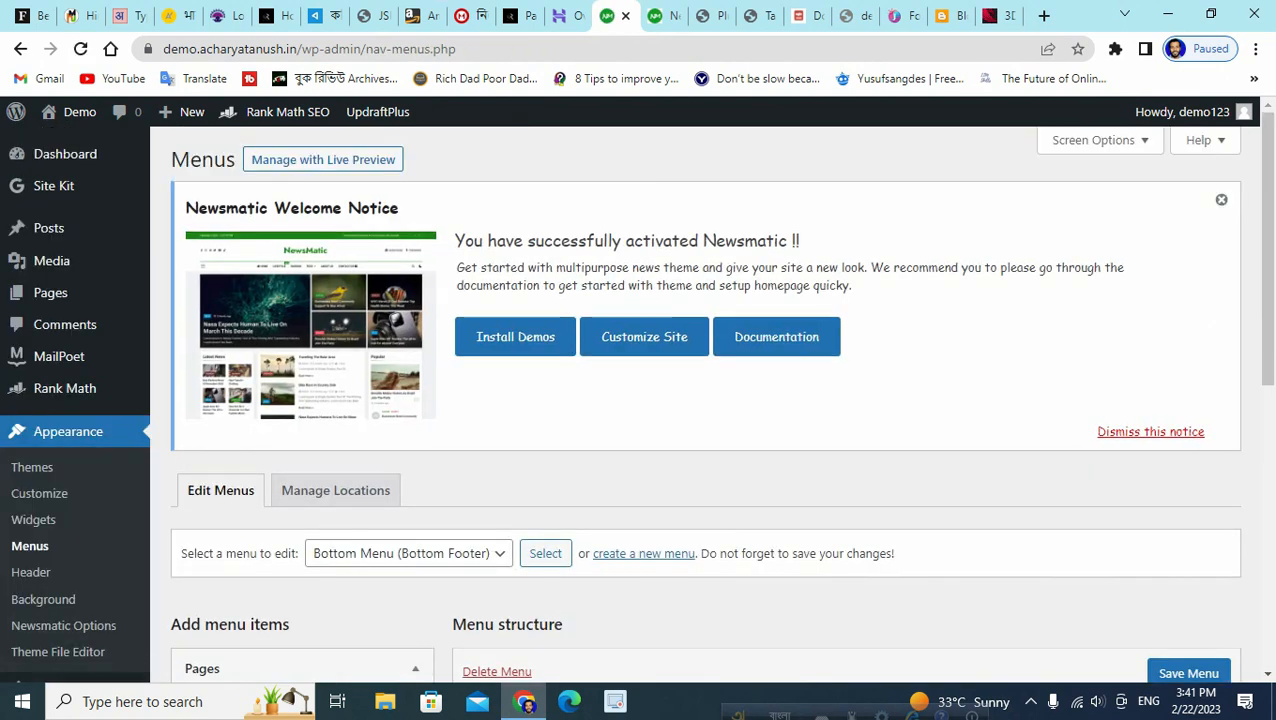
Review the Bottom Menu's structure, its available menu items and its display settings.
scroll(335, 300, "down", 2)
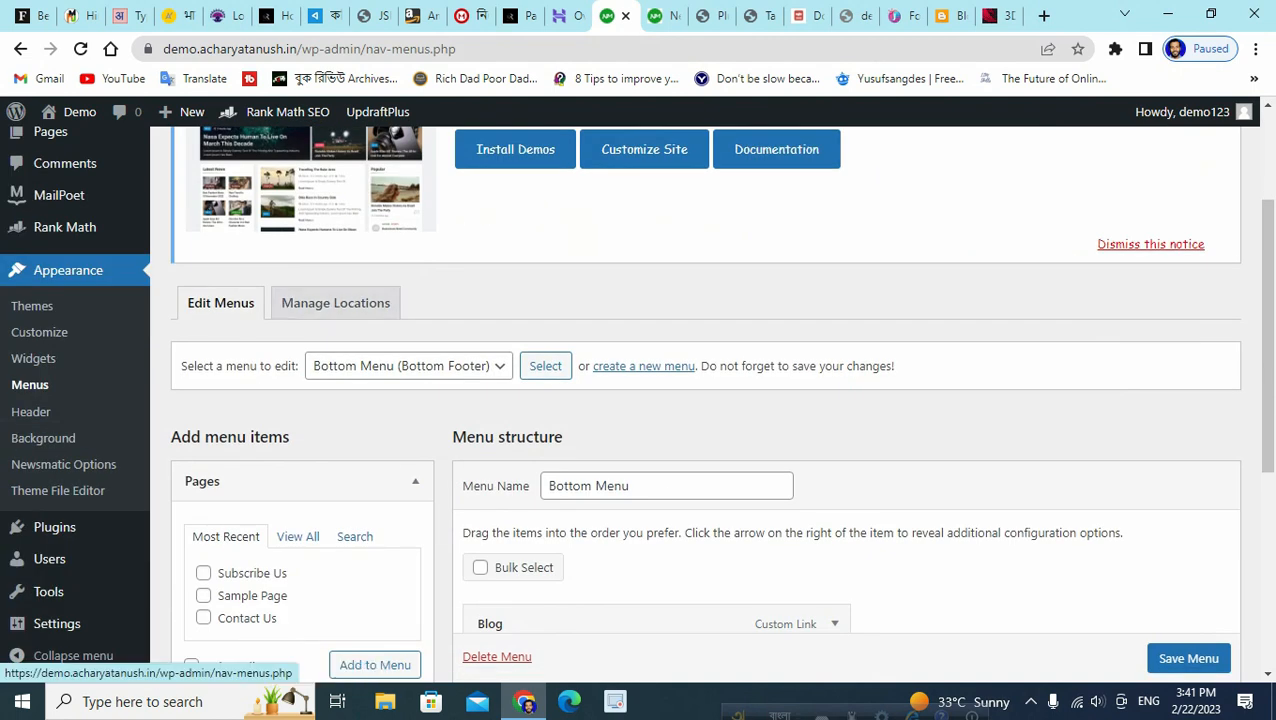
scroll(305, 200, "down", 1)
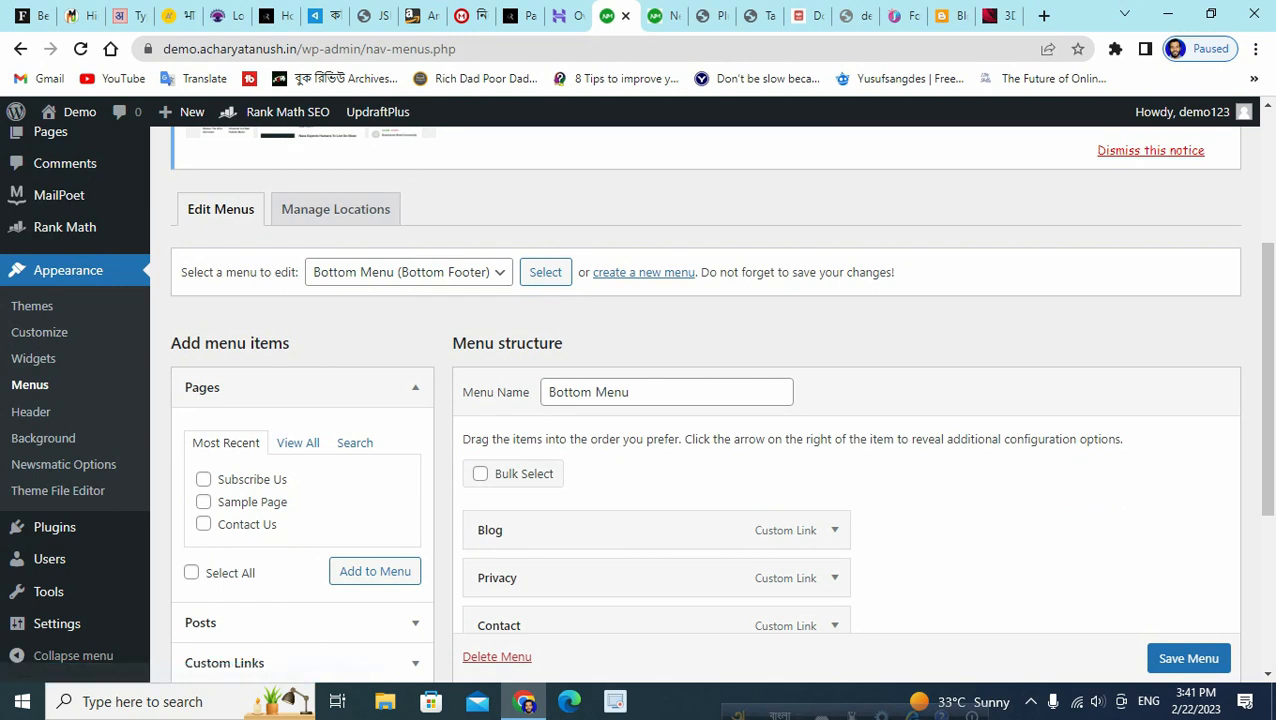
scroll(335, 209, "down", 2)
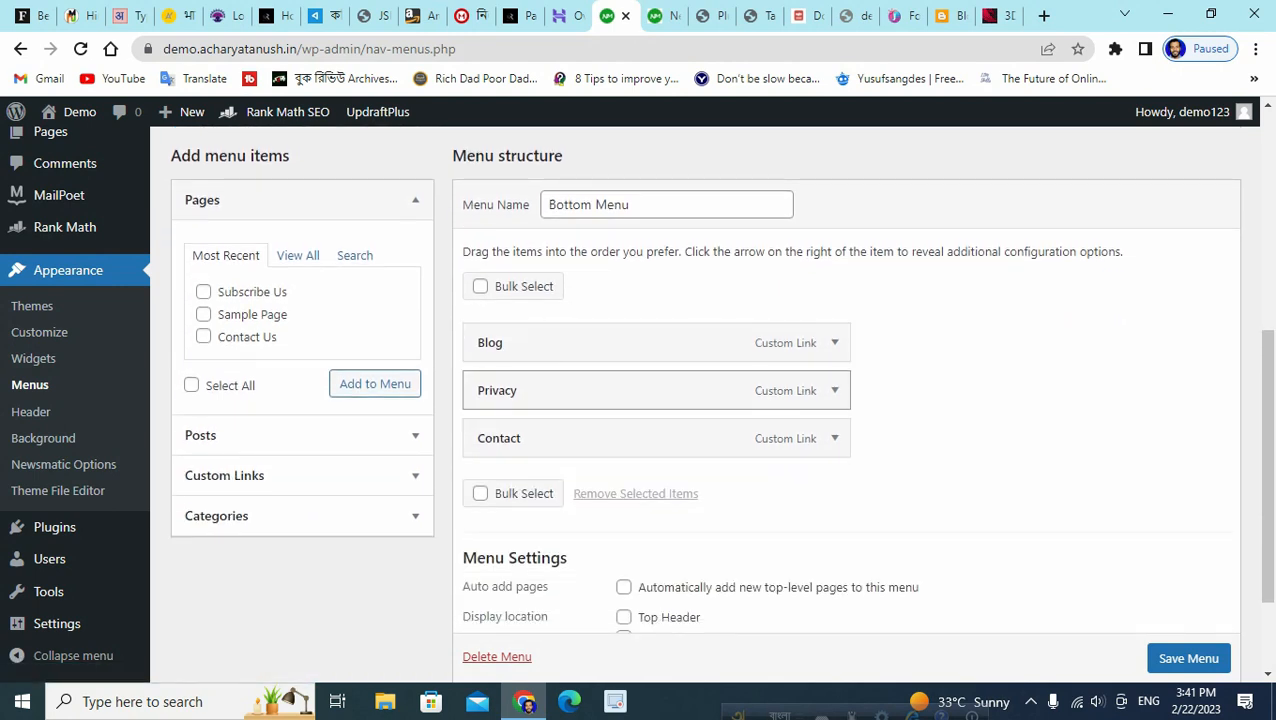
scroll(650, 340, "up", 1)
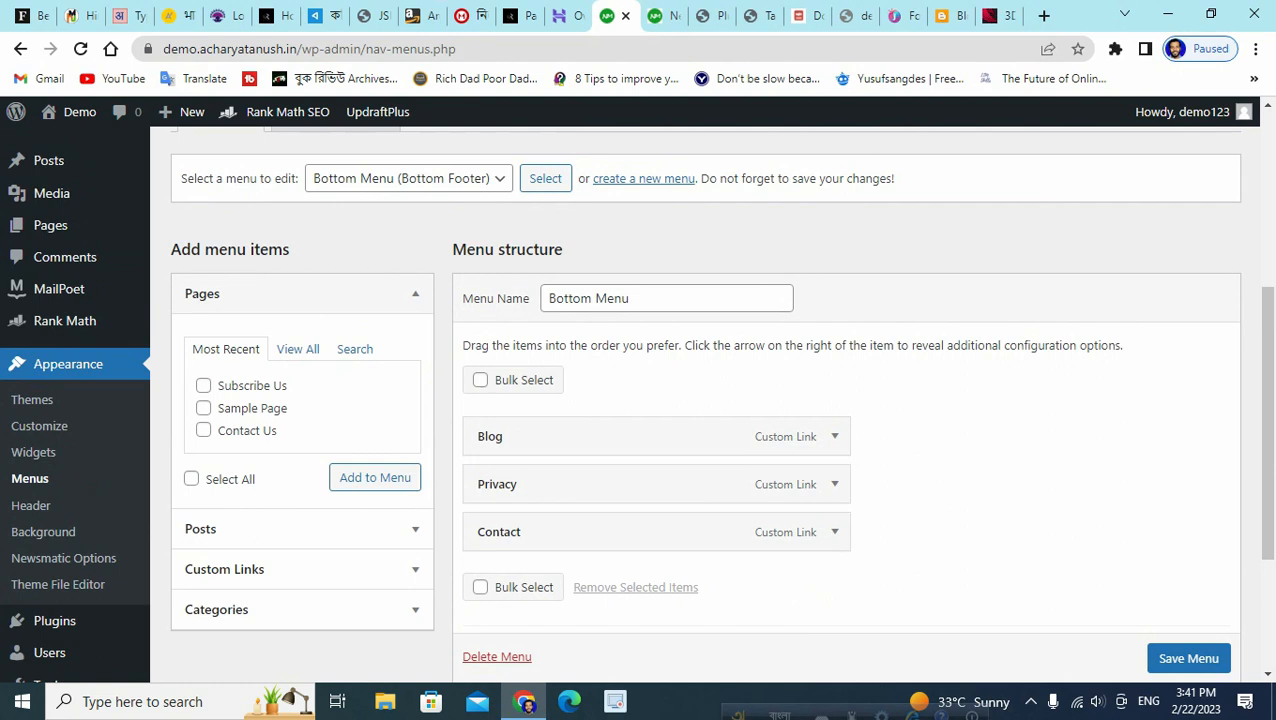
scroll(640, 370, "up", 2)
Load the Header Menu (Main Header) for editing in place of the Bottom Menu.
left_click(409, 366)
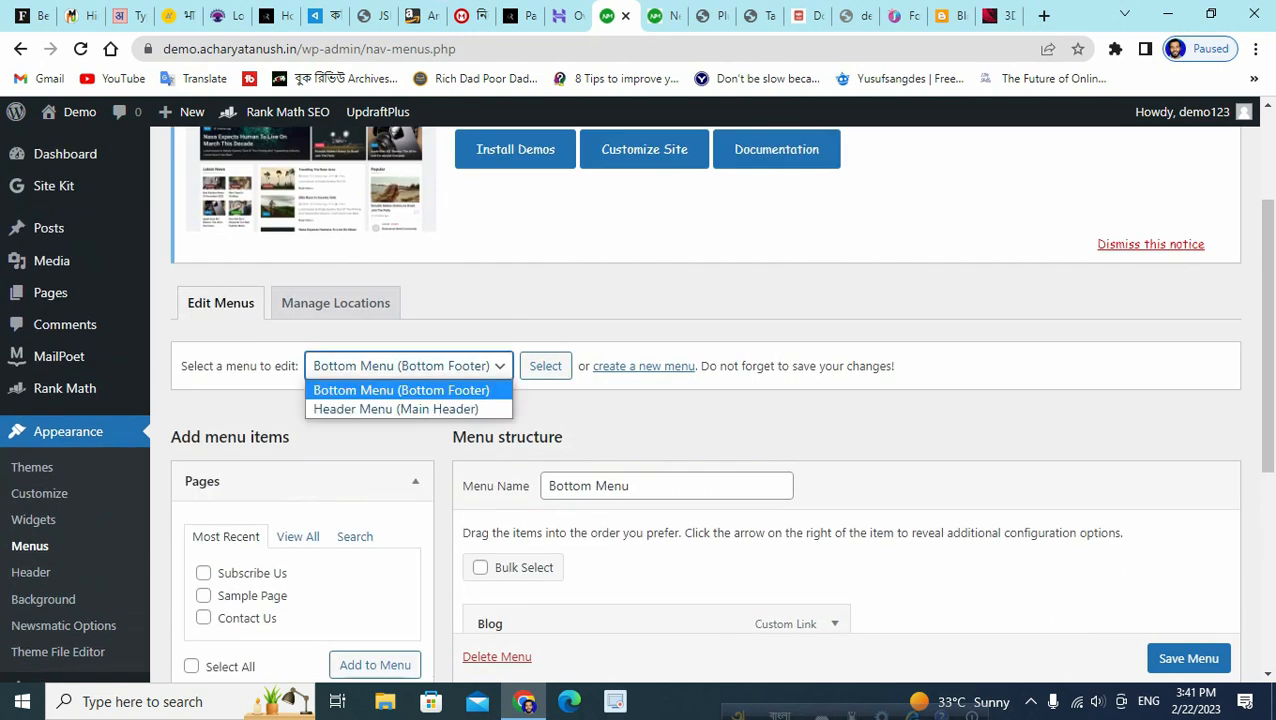
left_click(396, 409)
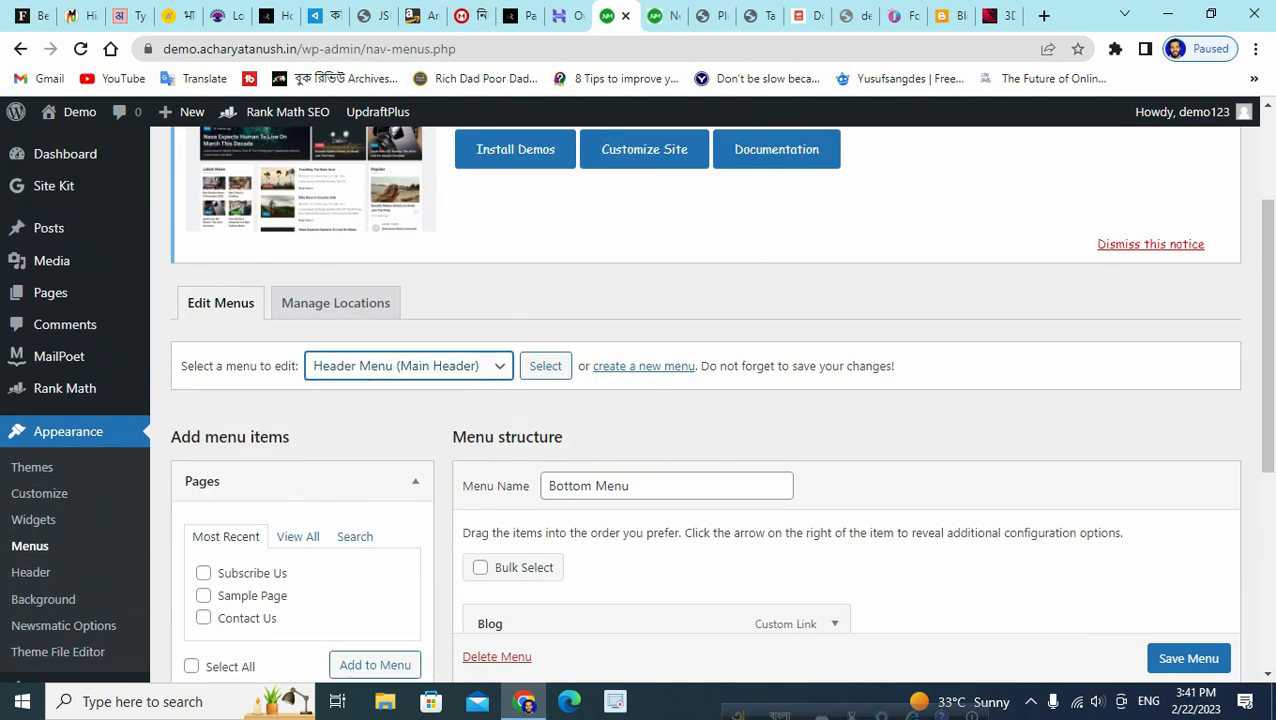
scroll(700, 400, "down", 3)
scroll(700, 400, "up", 2)
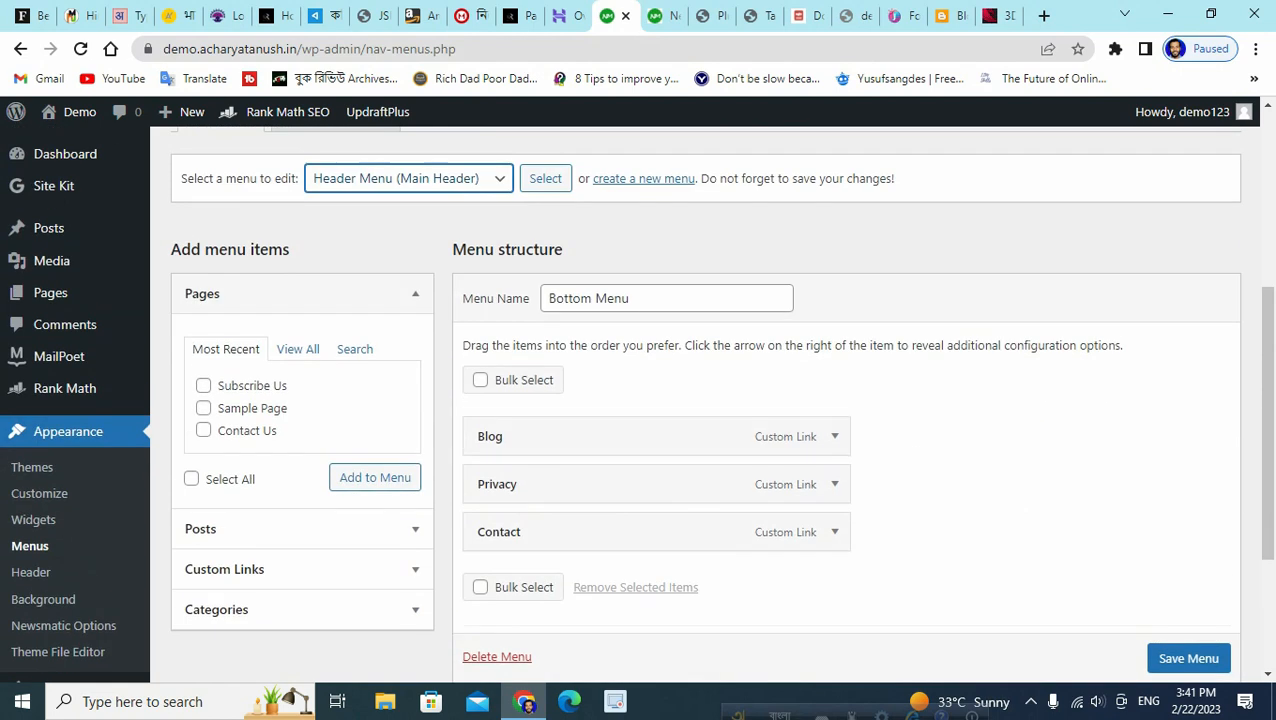
left_click(545, 178)
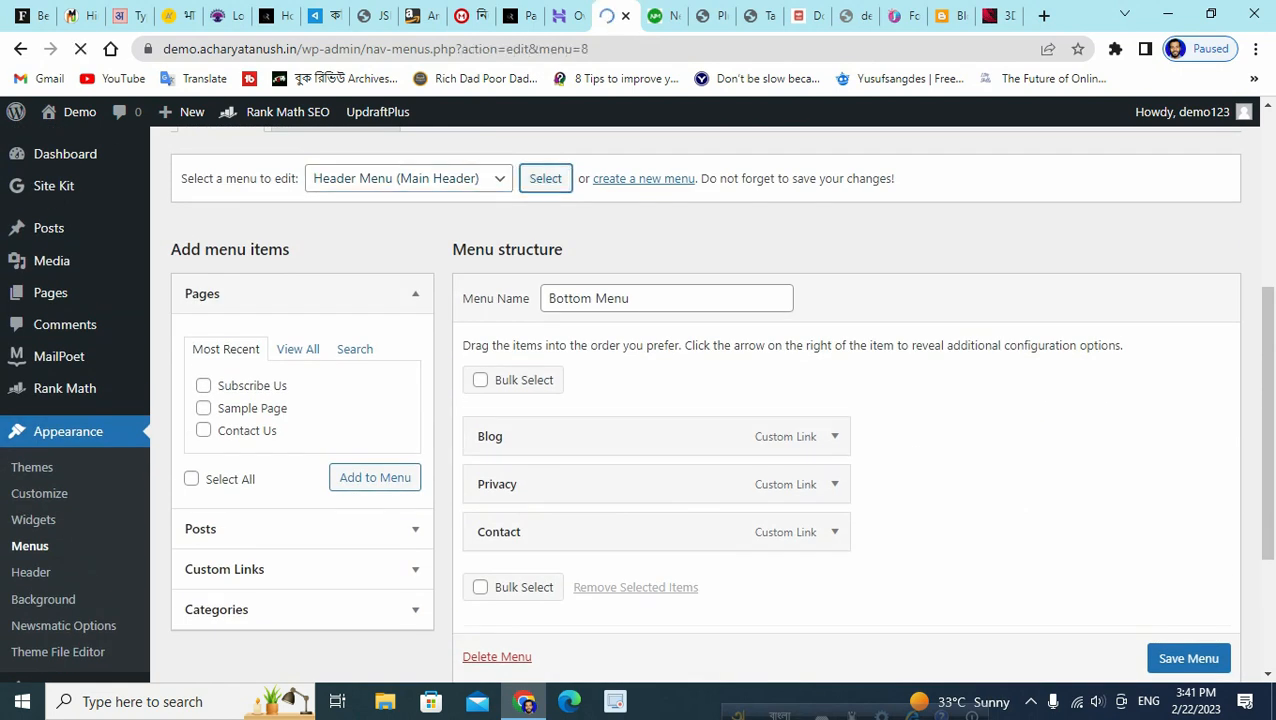
Examine the Header Menu's items and display location, and compare them with the Newsmatic Pro demo's navigation before returning to the menu editor.
scroll(700, 450, "down", 5)
scroll(656, 450, "down", 2)
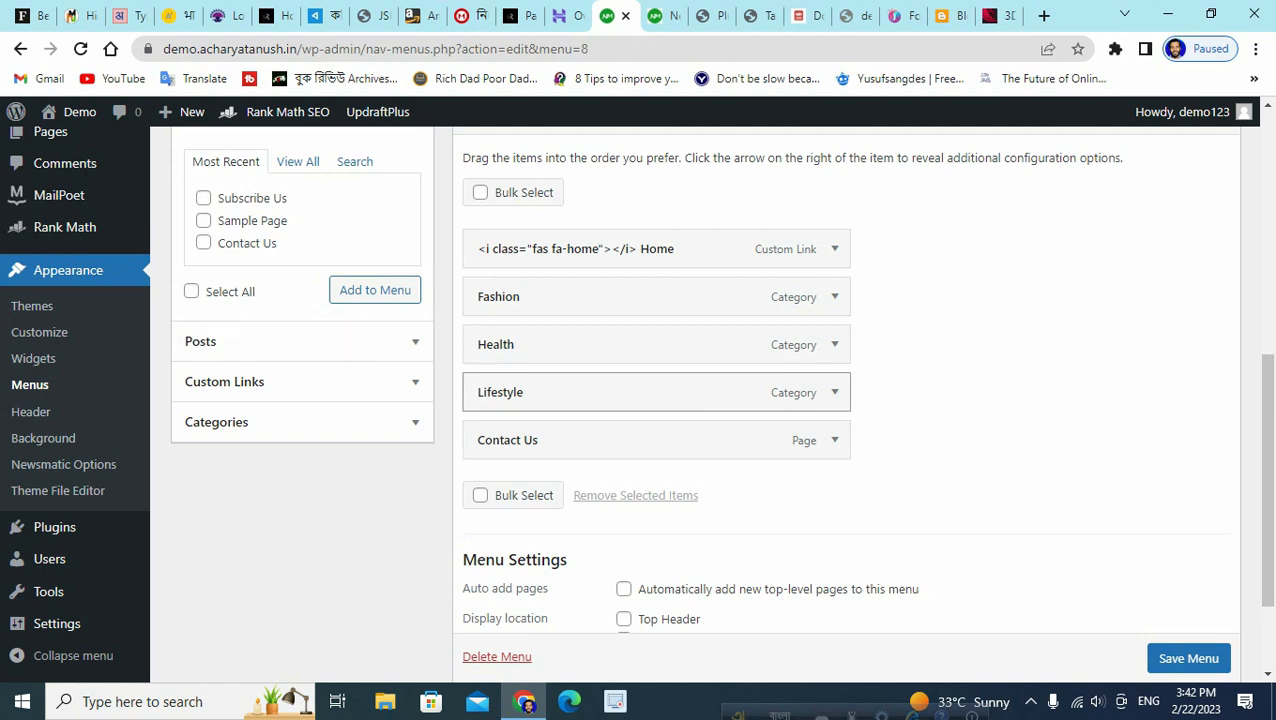
scroll(656, 392, "up", 2)
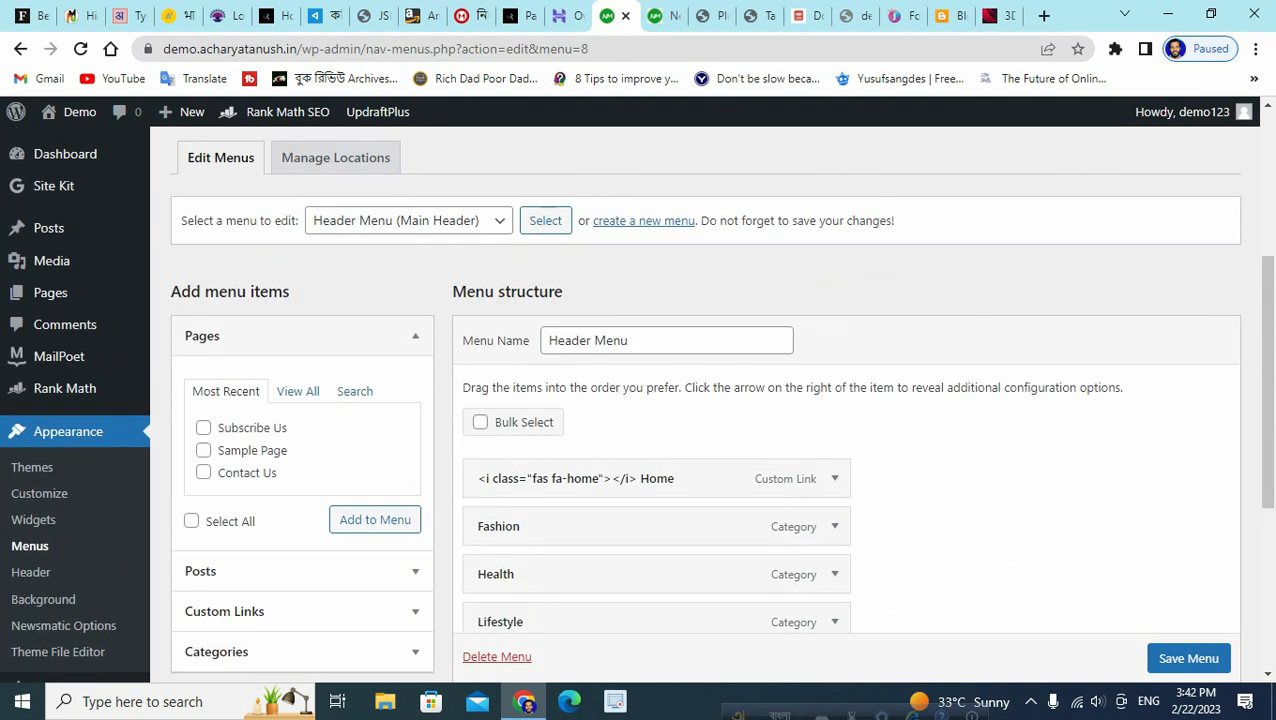
scroll(656, 392, "down", 3)
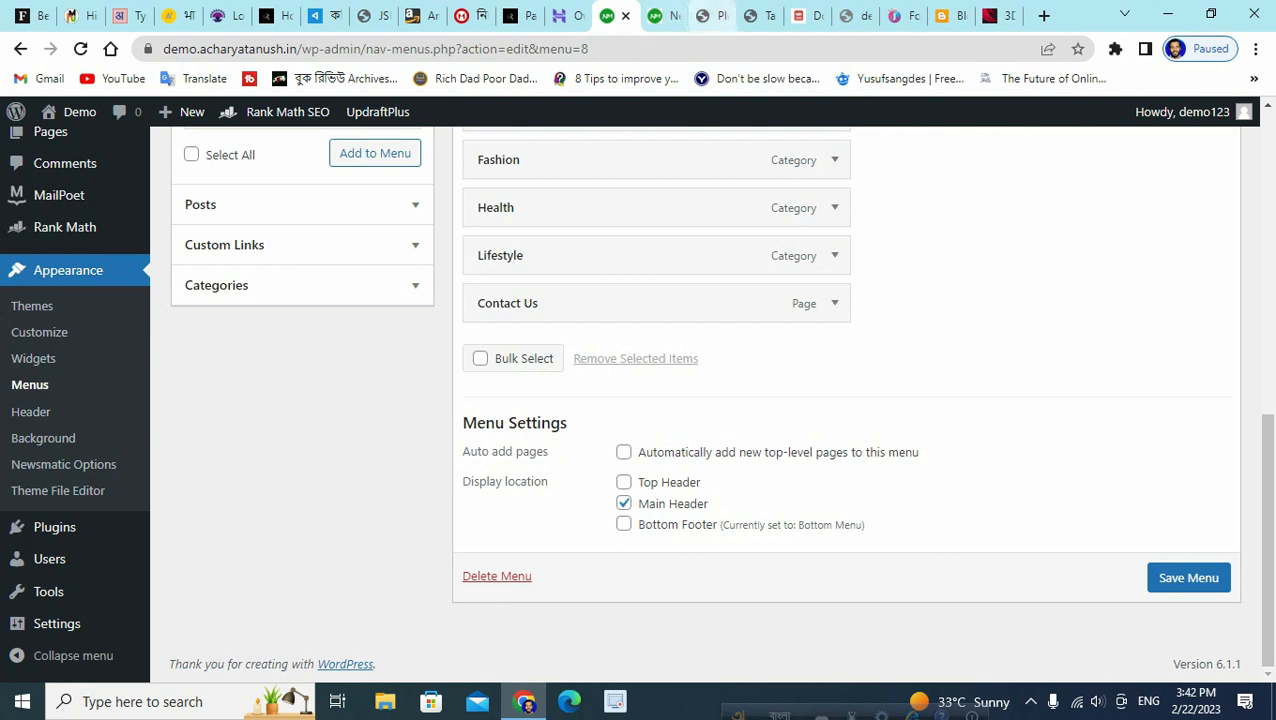
left_click(663, 15)
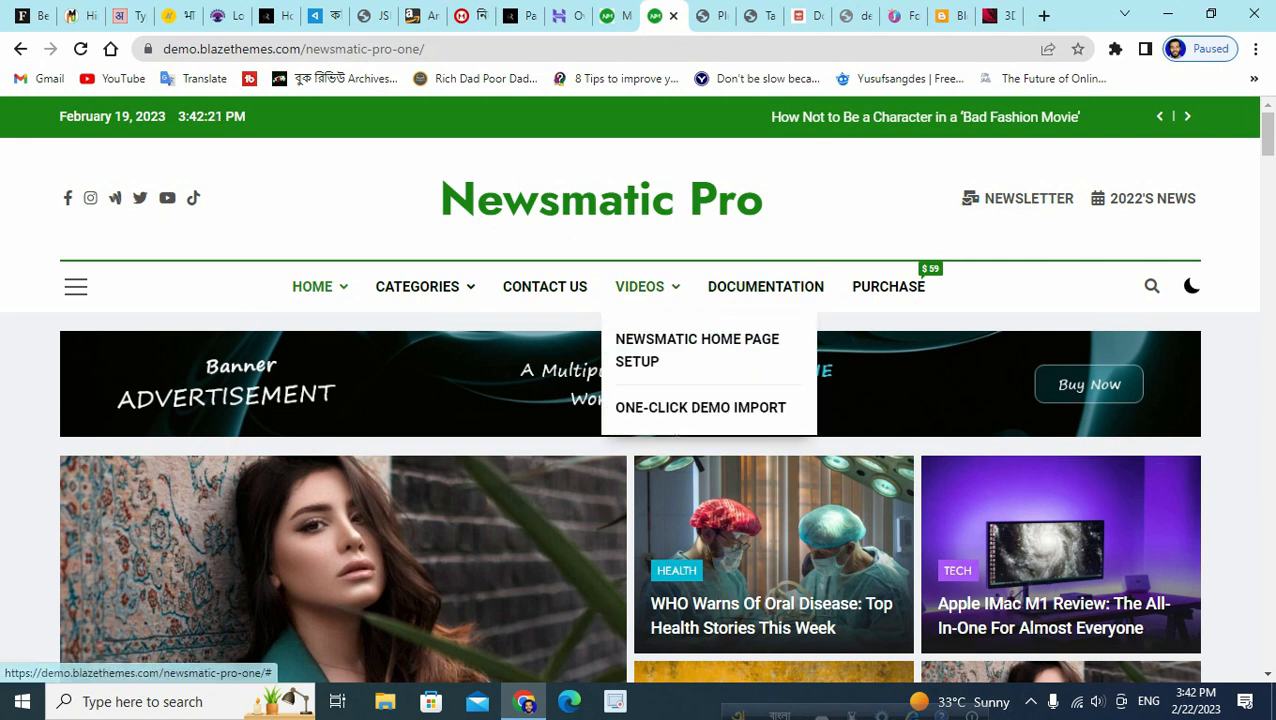
left_click(615, 15)
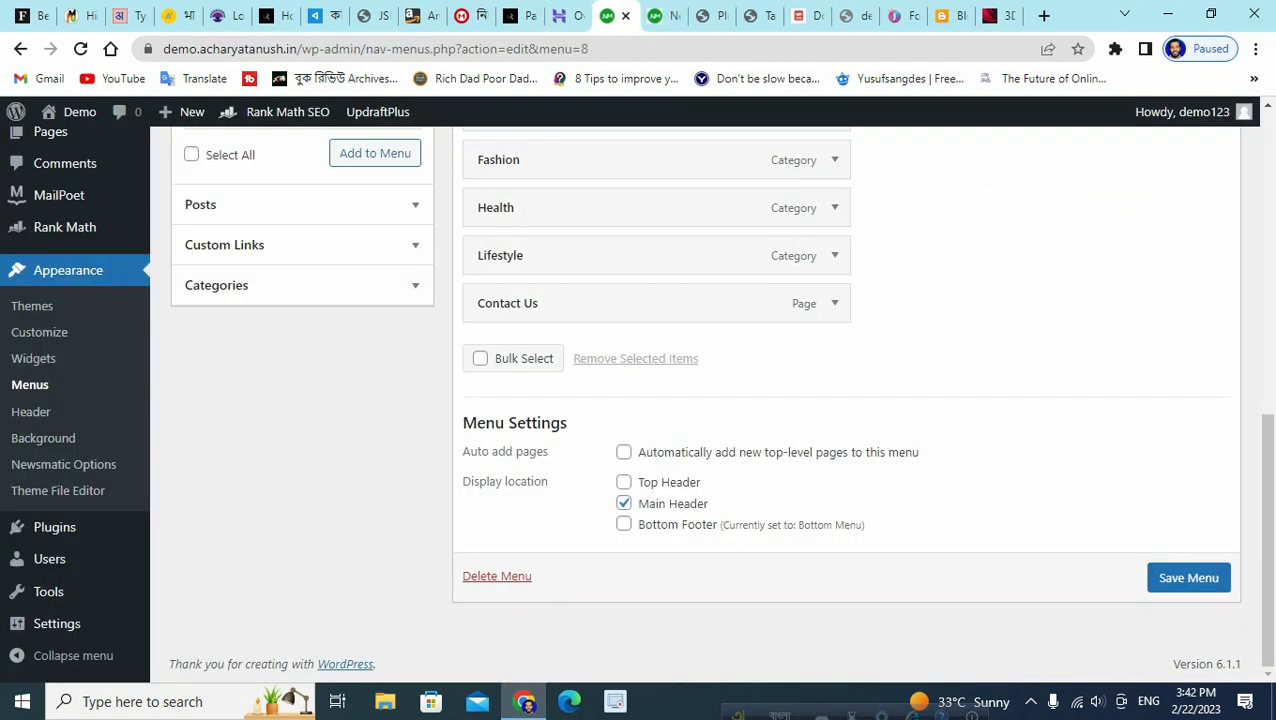
Add the Fashion, Health, Lifestyle, Sports and Tech categories to the Header Menu from the full category list.
left_click(302, 285)
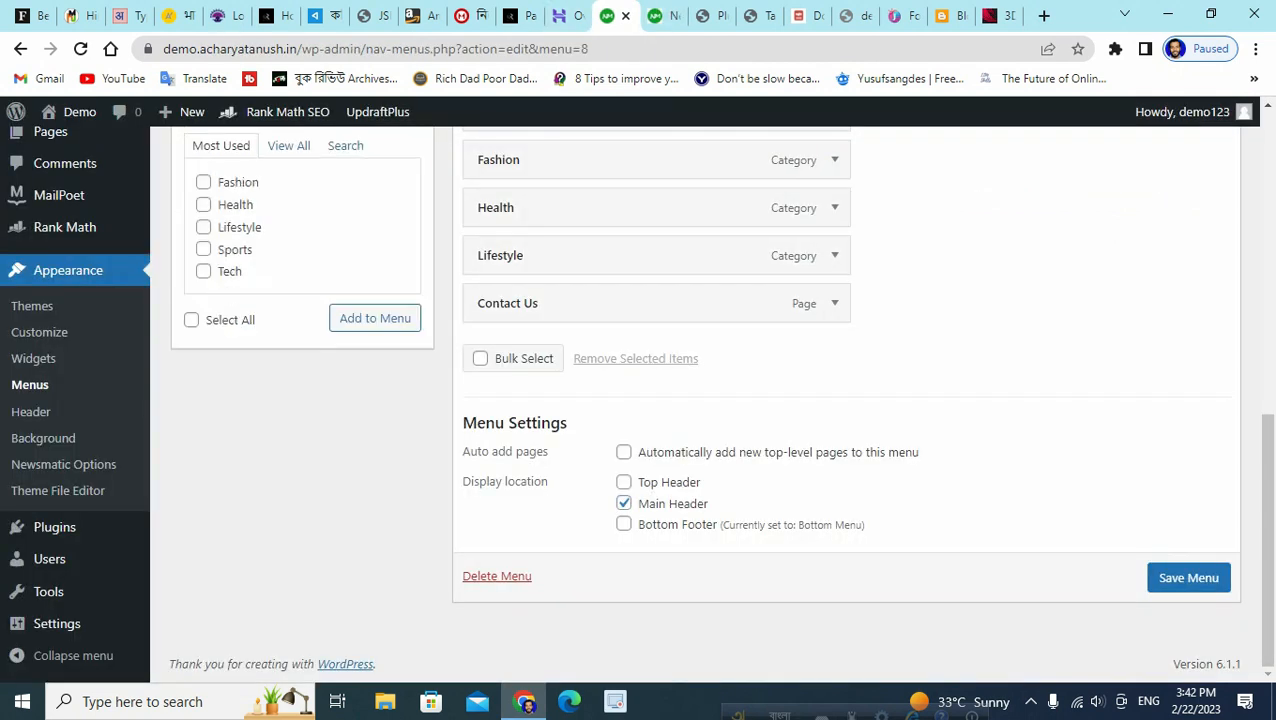
scroll(302, 285, "up", 2)
scroll(700, 400, "down", 1)
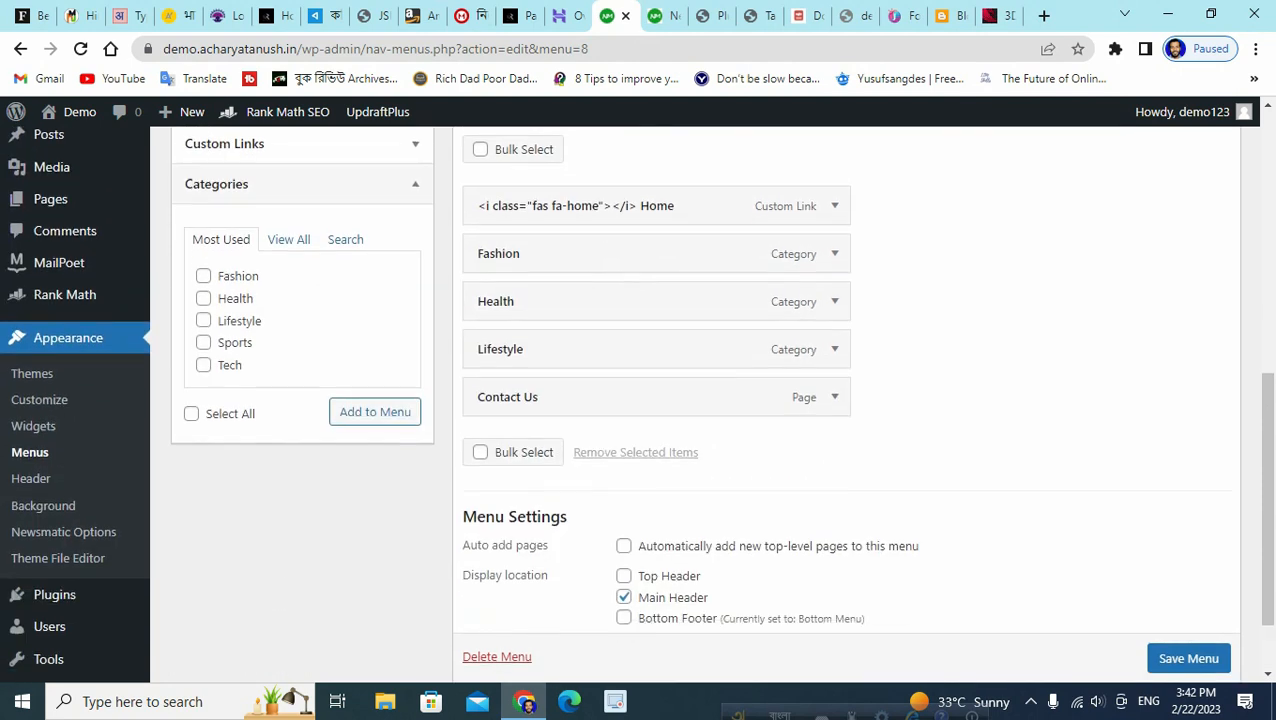
scroll(700, 400, "up", 2)
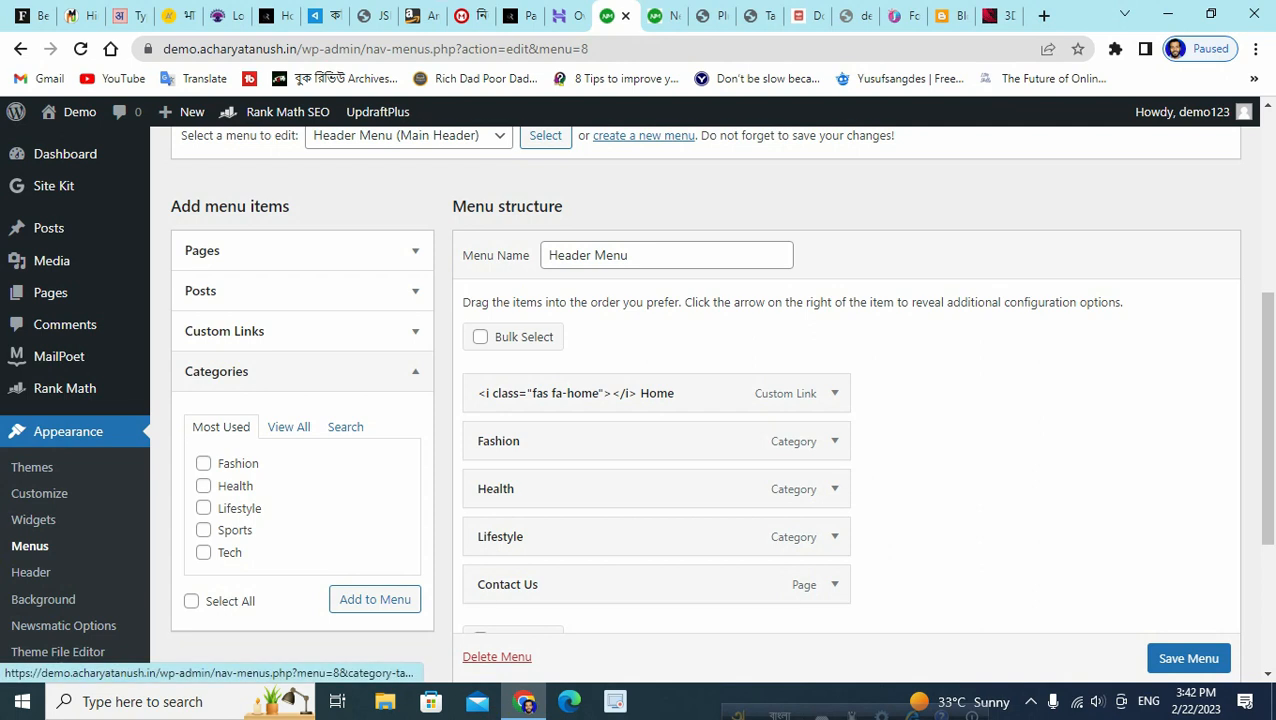
left_click(289, 427)
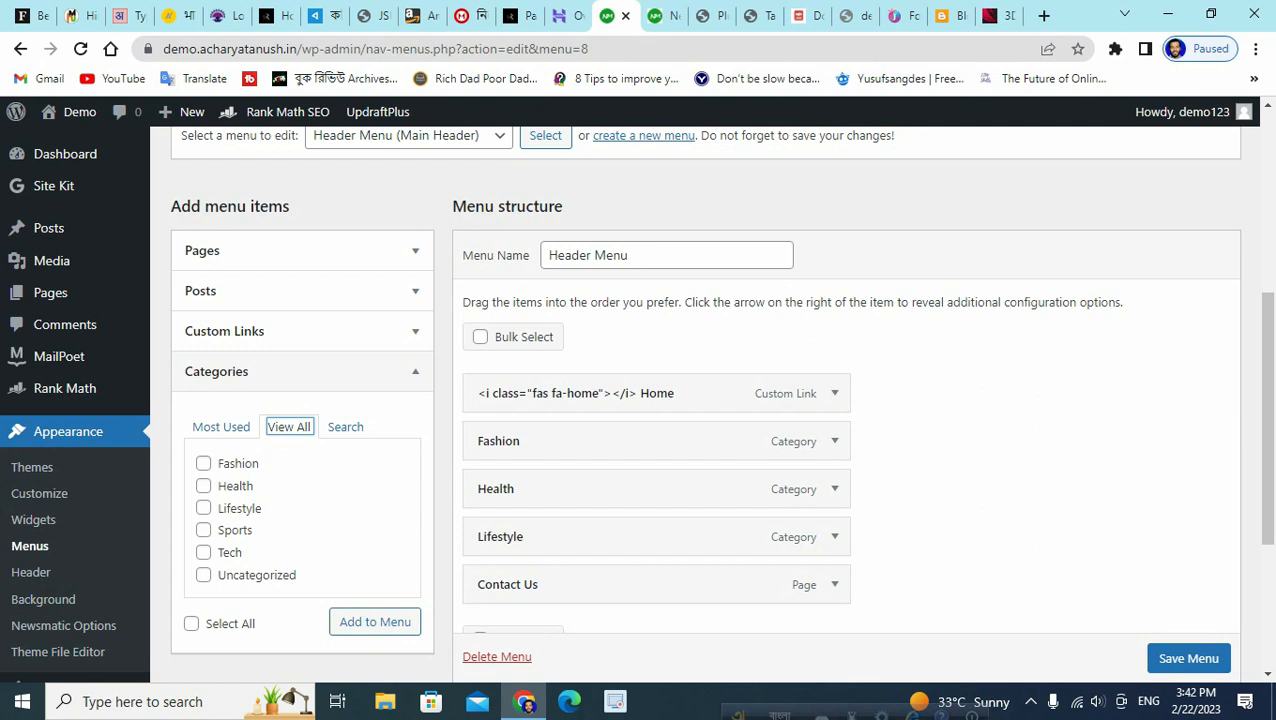
left_click(204, 463)
left_click(204, 486)
left_click(204, 508)
left_click(204, 530)
left_click(204, 552)
scroll(204, 552, "down", 1)
scroll(204, 552, "up", 2)
scroll(204, 552, "down", 1)
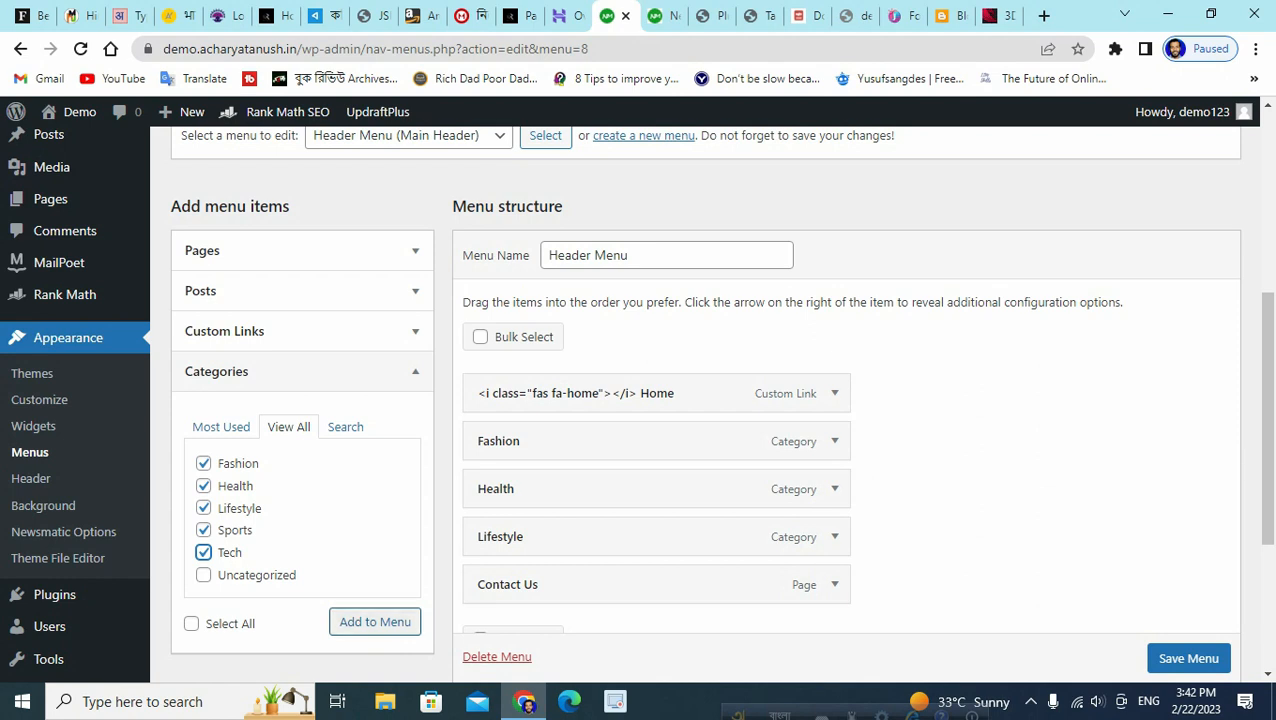
left_click(375, 622)
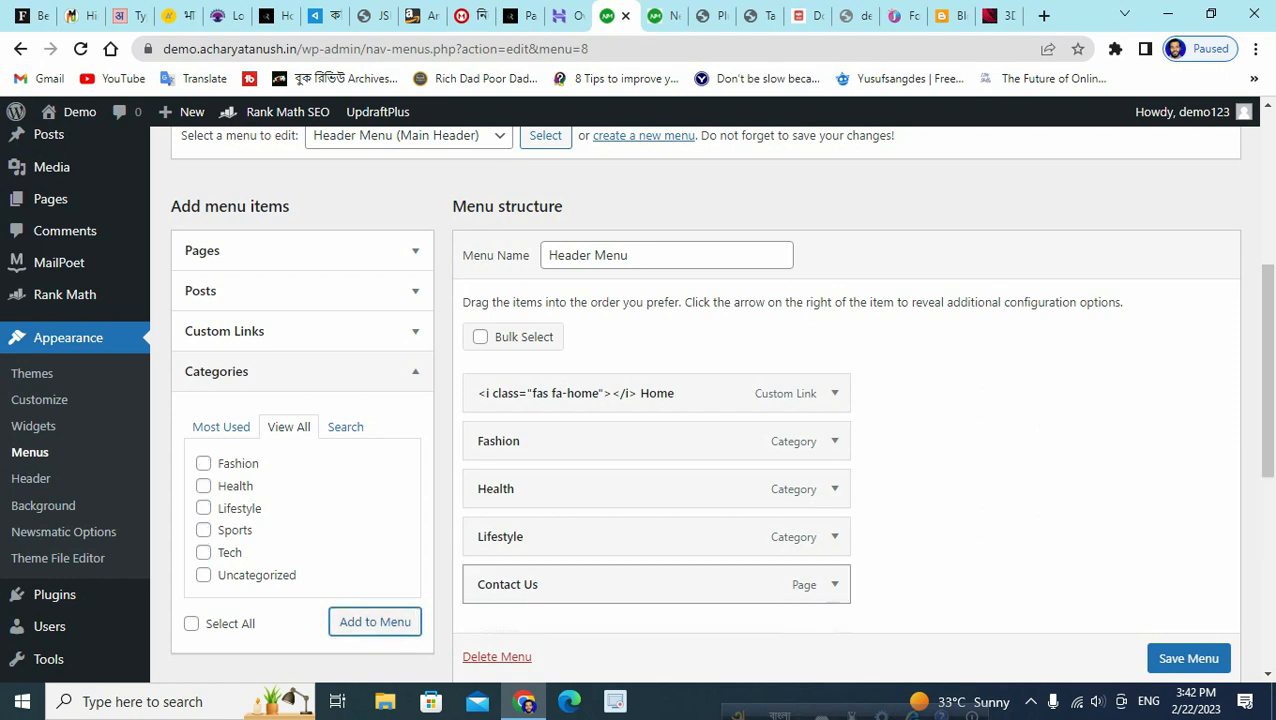
scroll(656, 420, "down", 4)
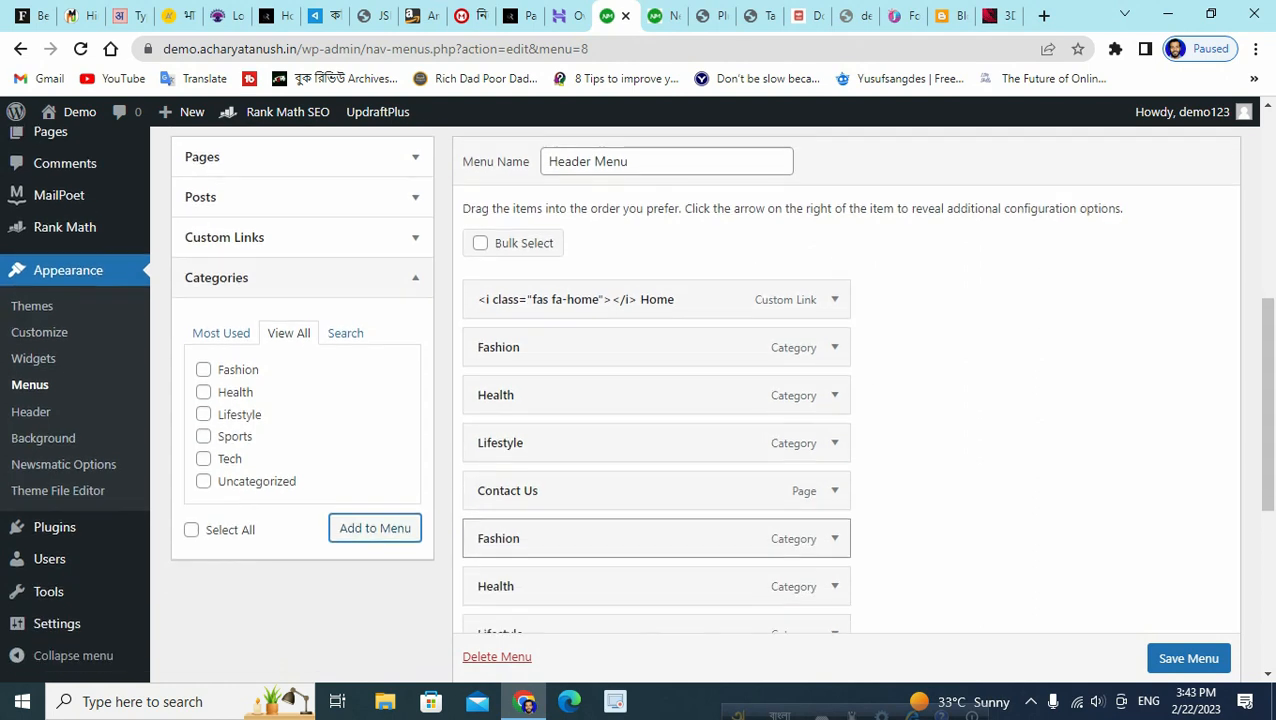
Remove the original Fashion, Health and Lifestyle items listed above Contact Us in the Header Menu.
scroll(656, 445, "up", 2)
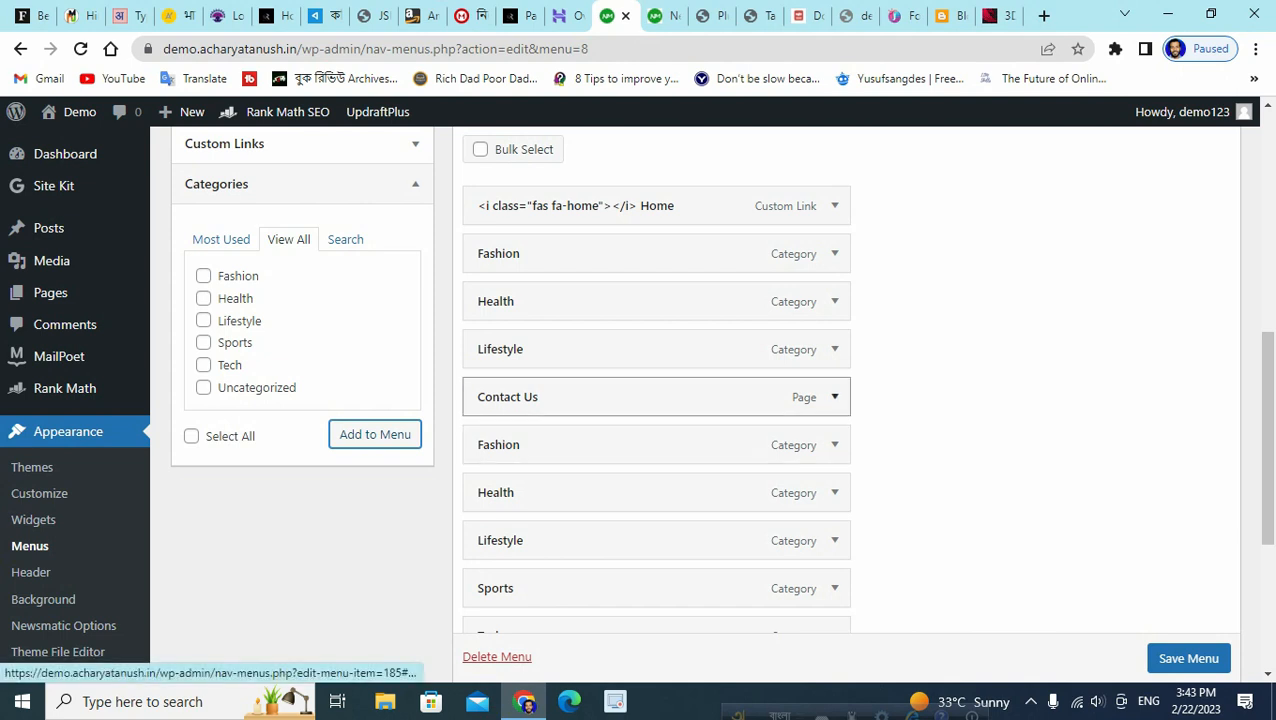
left_click(835, 397)
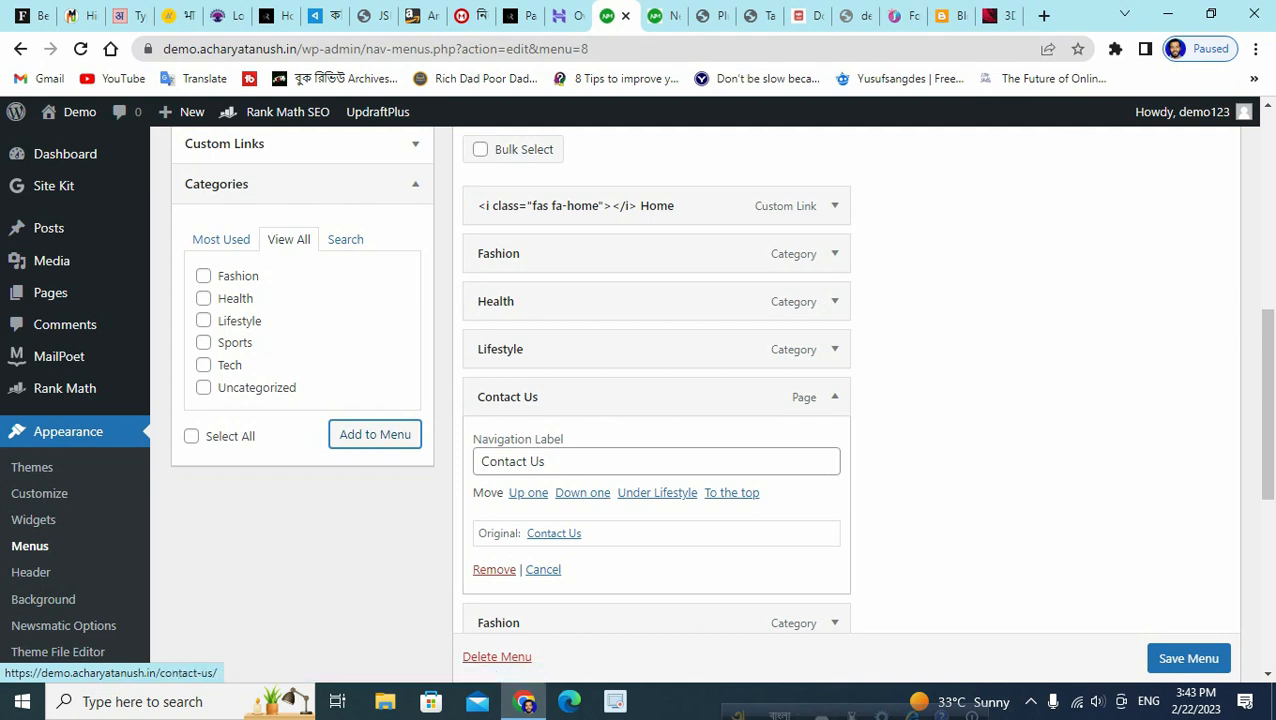
left_click(835, 397)
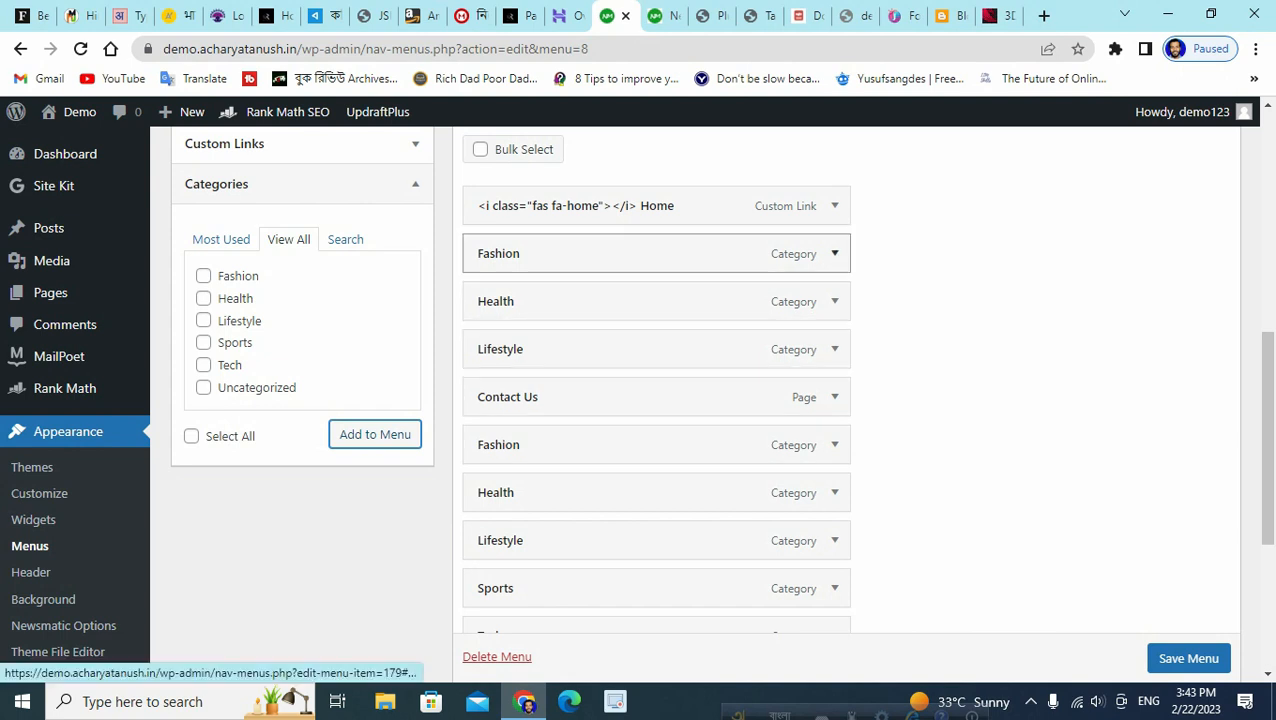
left_click(834, 253)
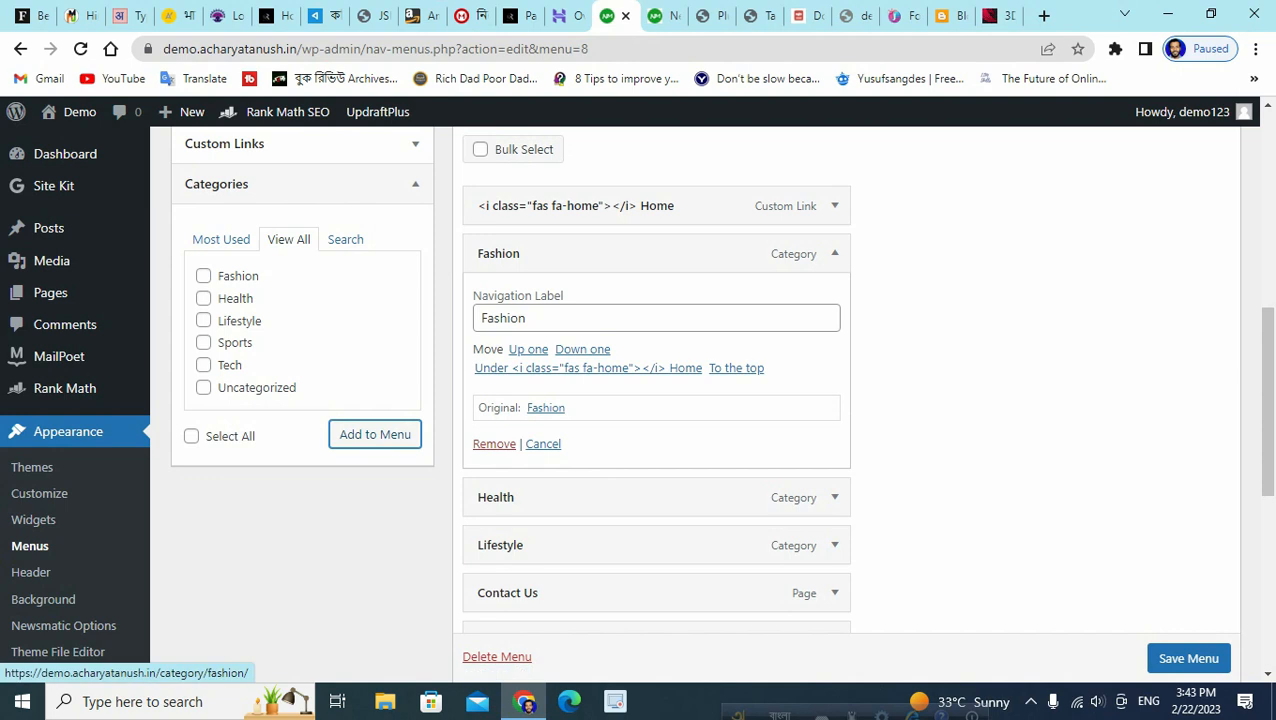
left_click(494, 443)
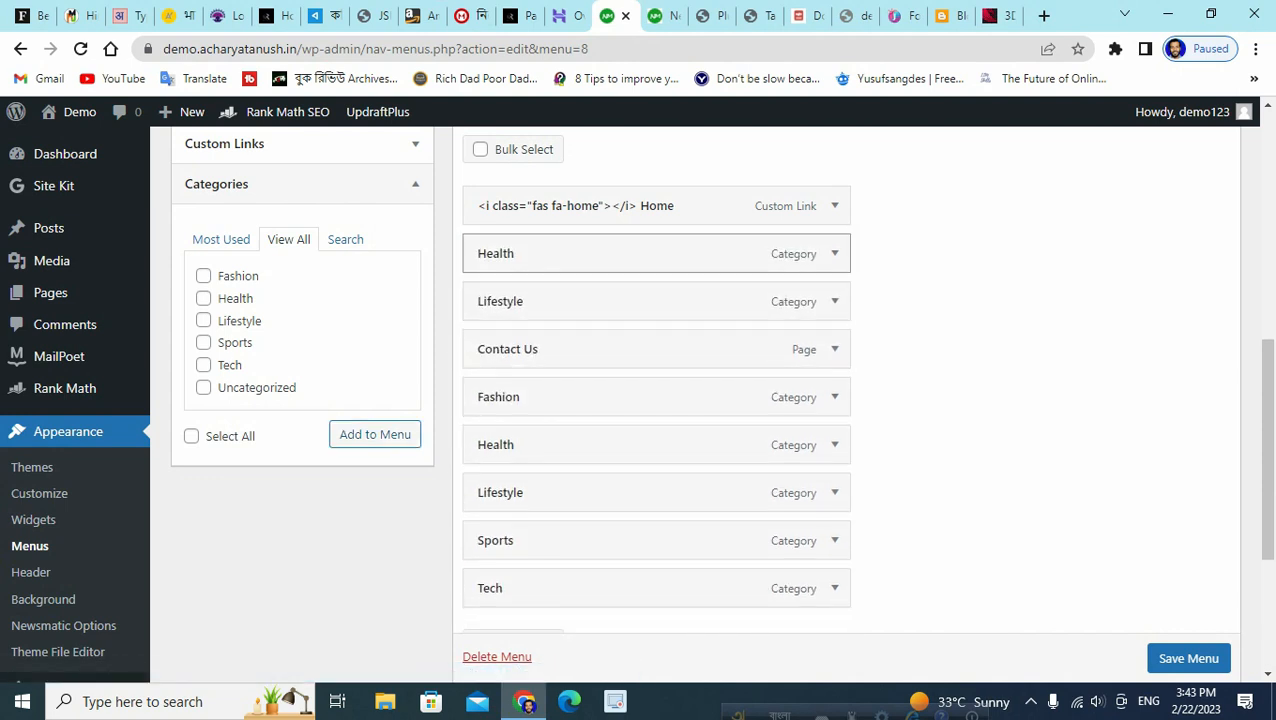
left_click(834, 253)
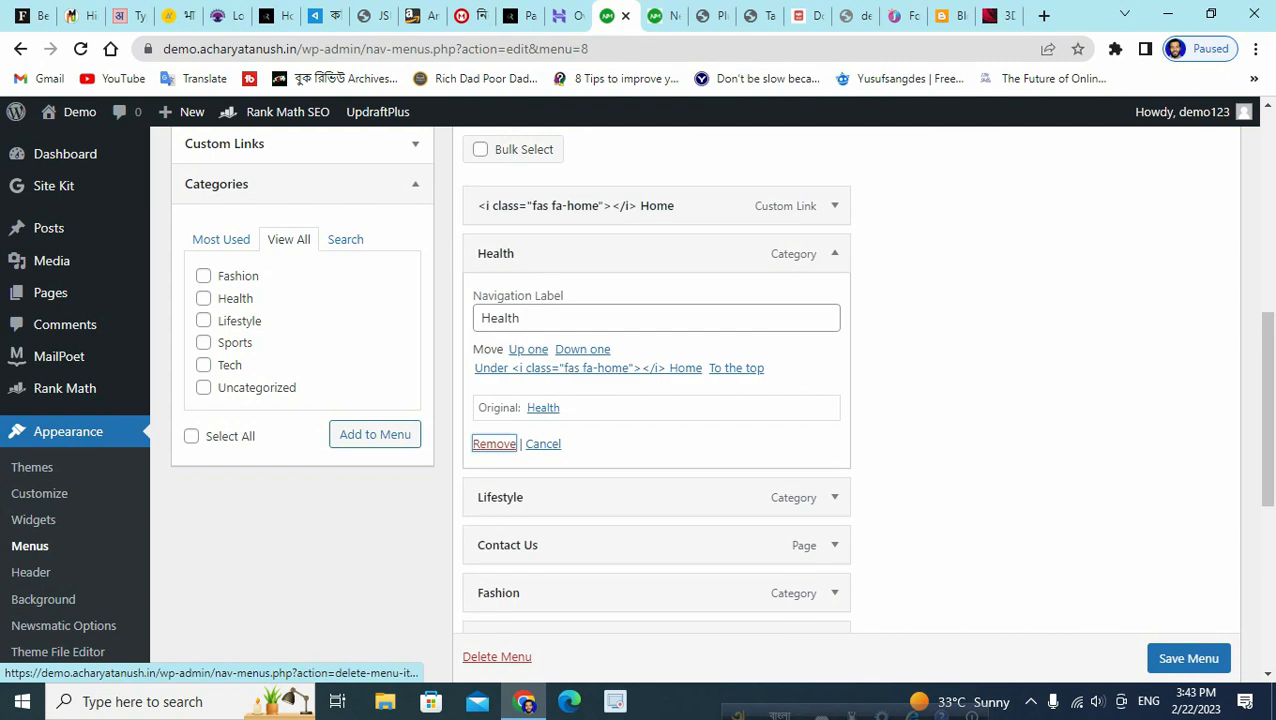
left_click(494, 443)
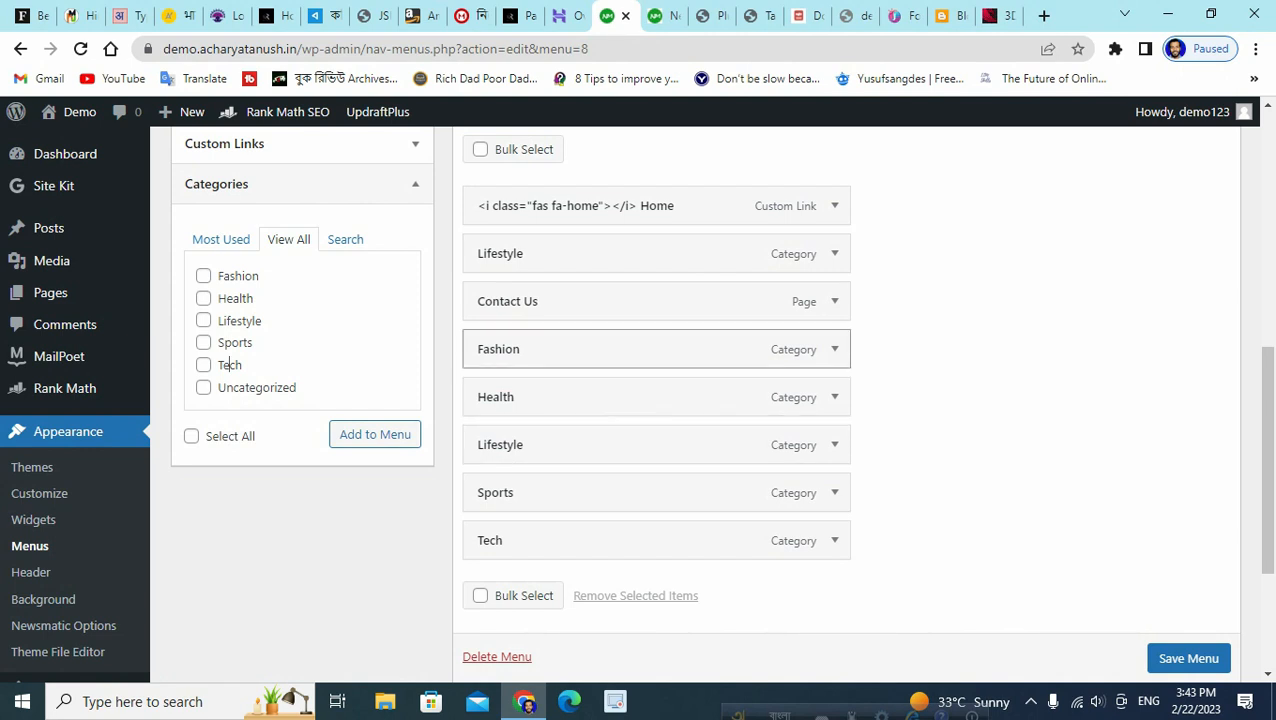
left_click(834, 253)
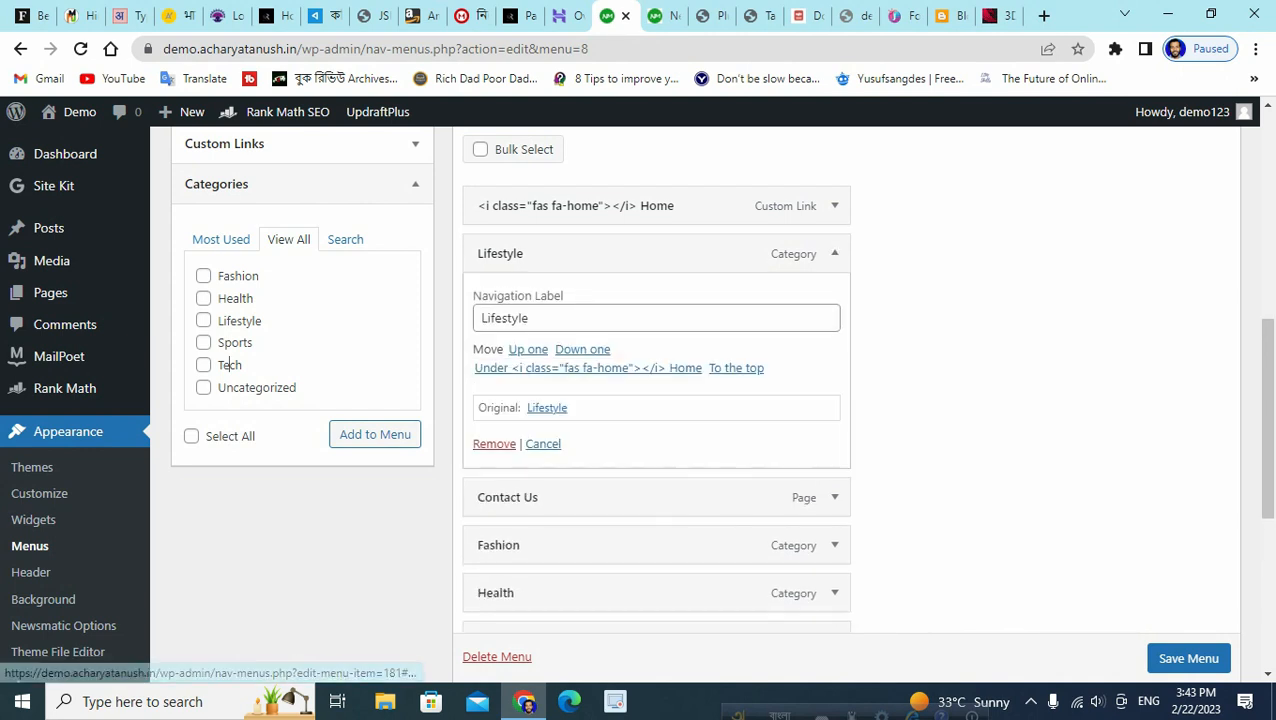
left_click(492, 444)
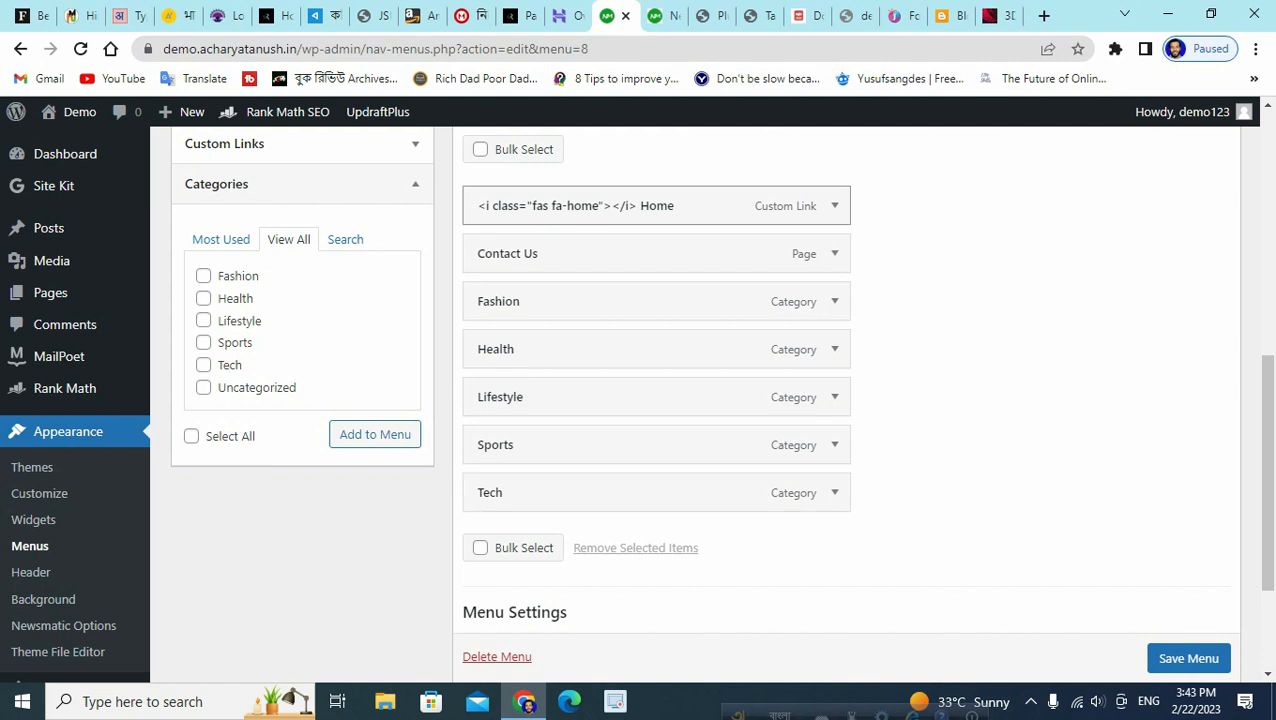
Examine the Home item's link settings against the Newsmatic Pro demo's navigation, and close the demo to return to the menu editor.
left_click(834, 205)
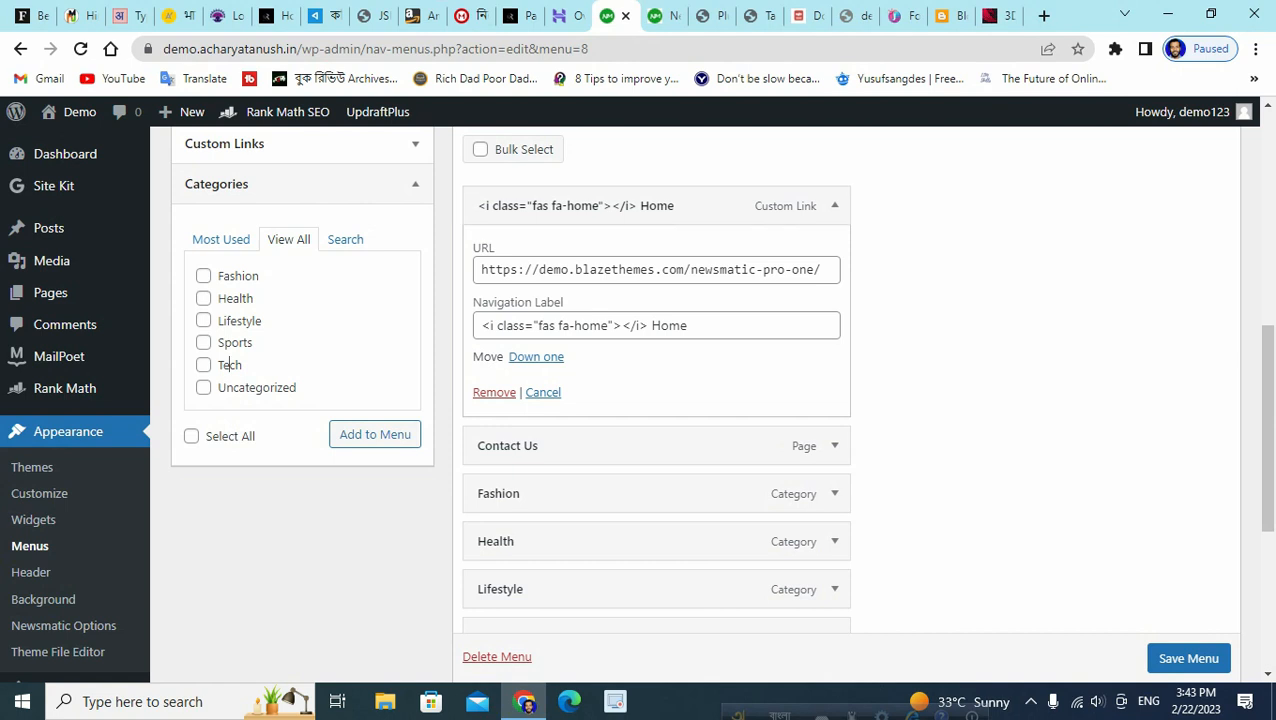
key("ctrl+Tab")
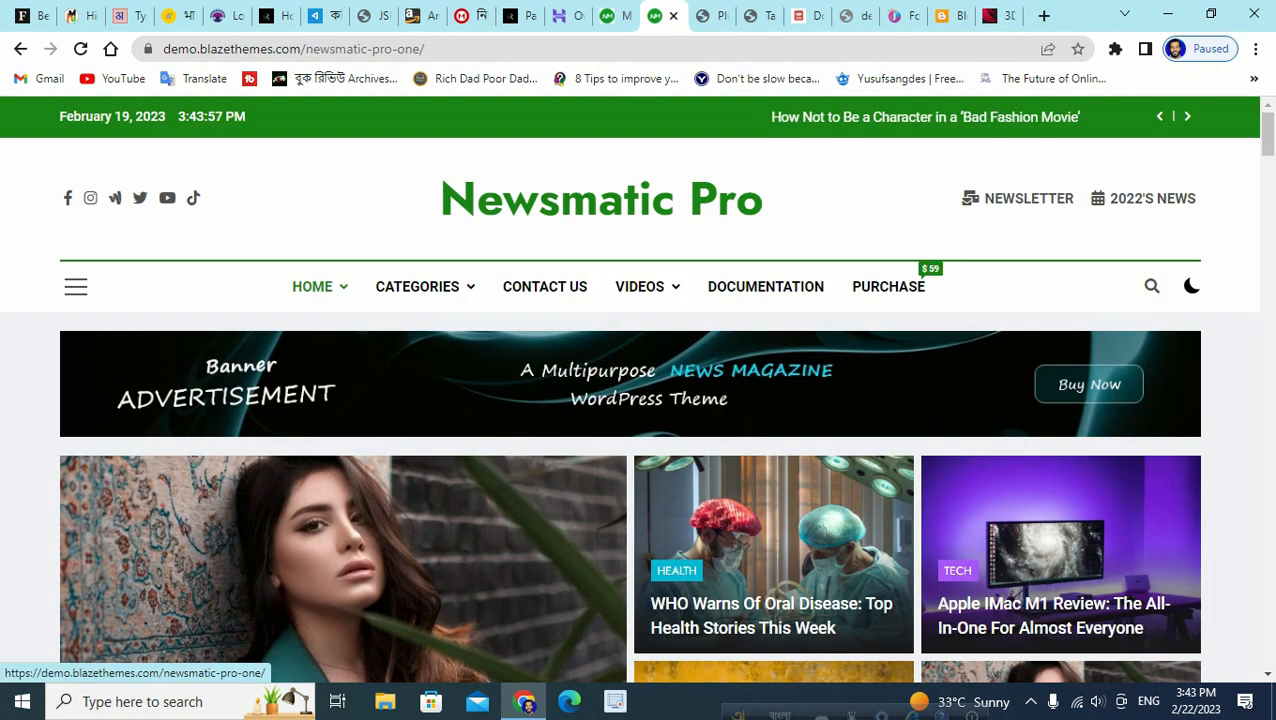
mouse_move(320, 287)
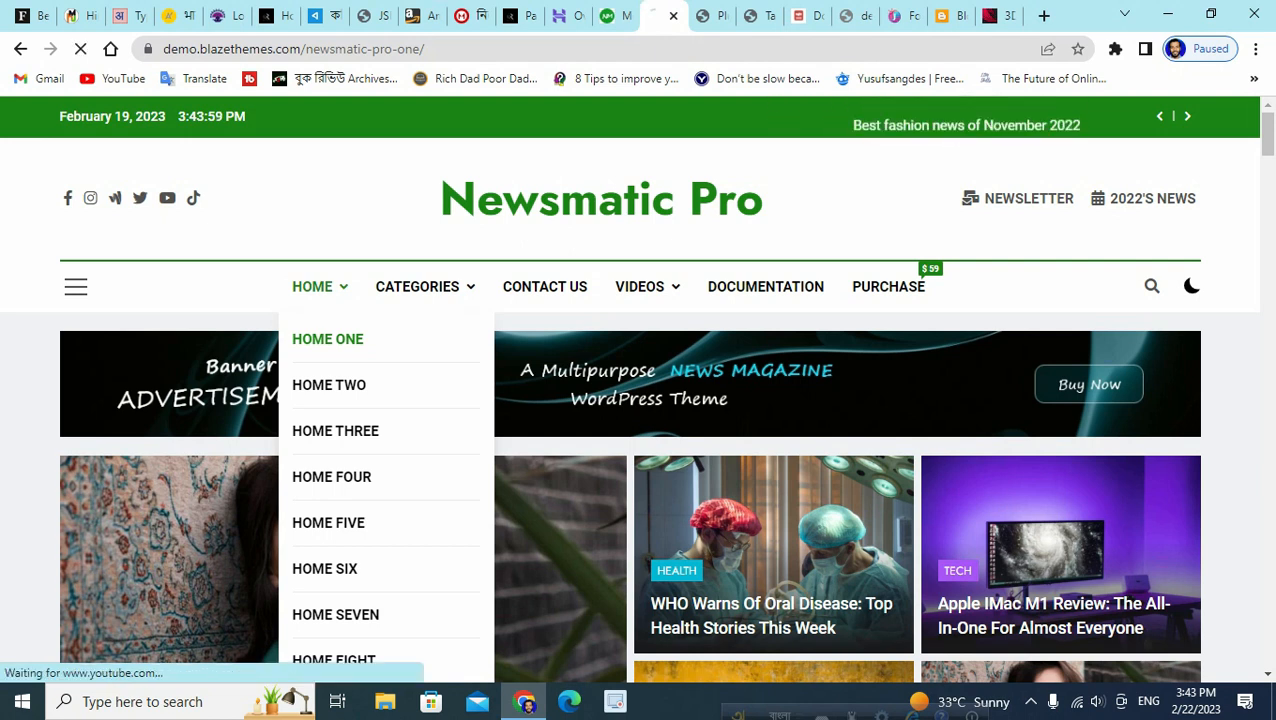
left_click(320, 287)
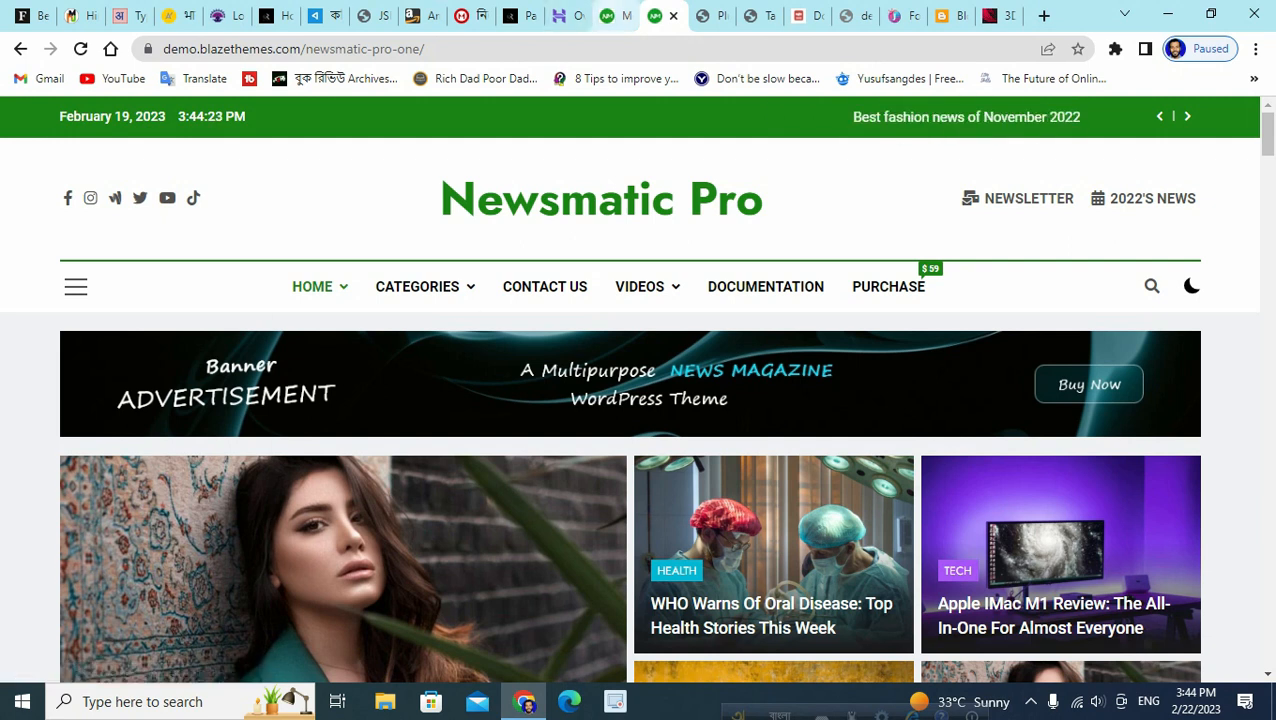
key("ctrl+shift+Tab")
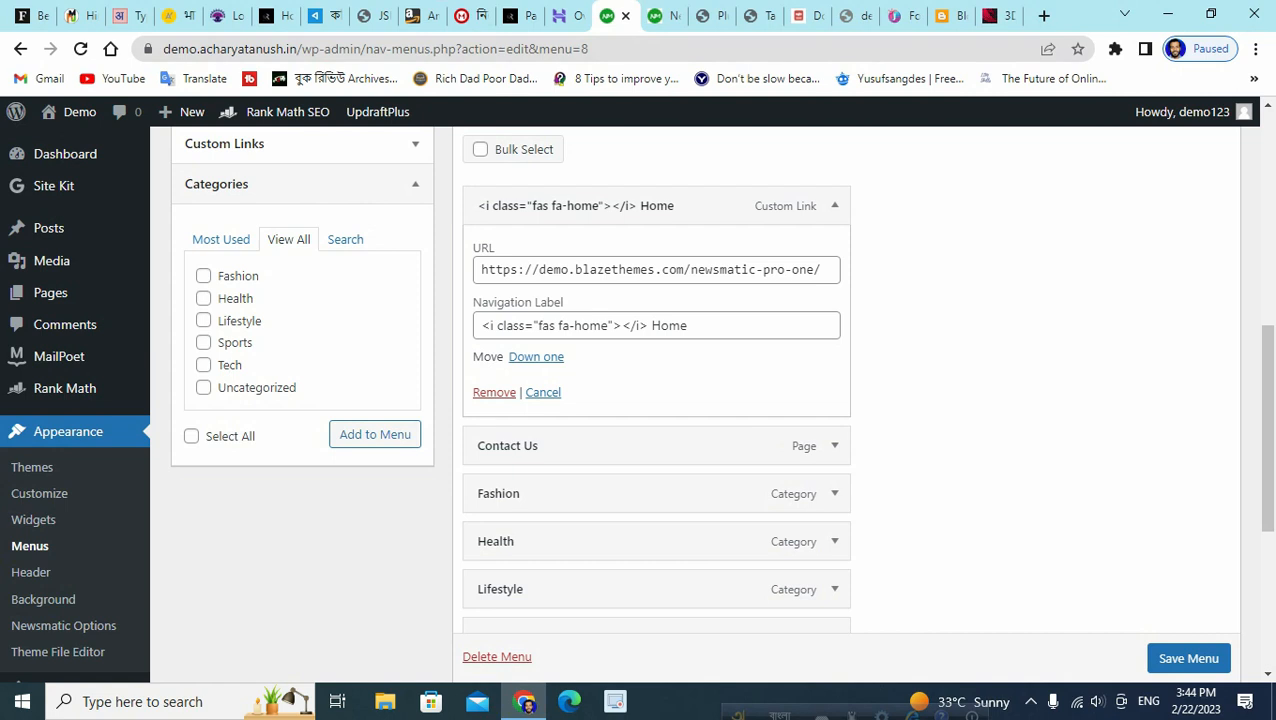
left_click(660, 15)
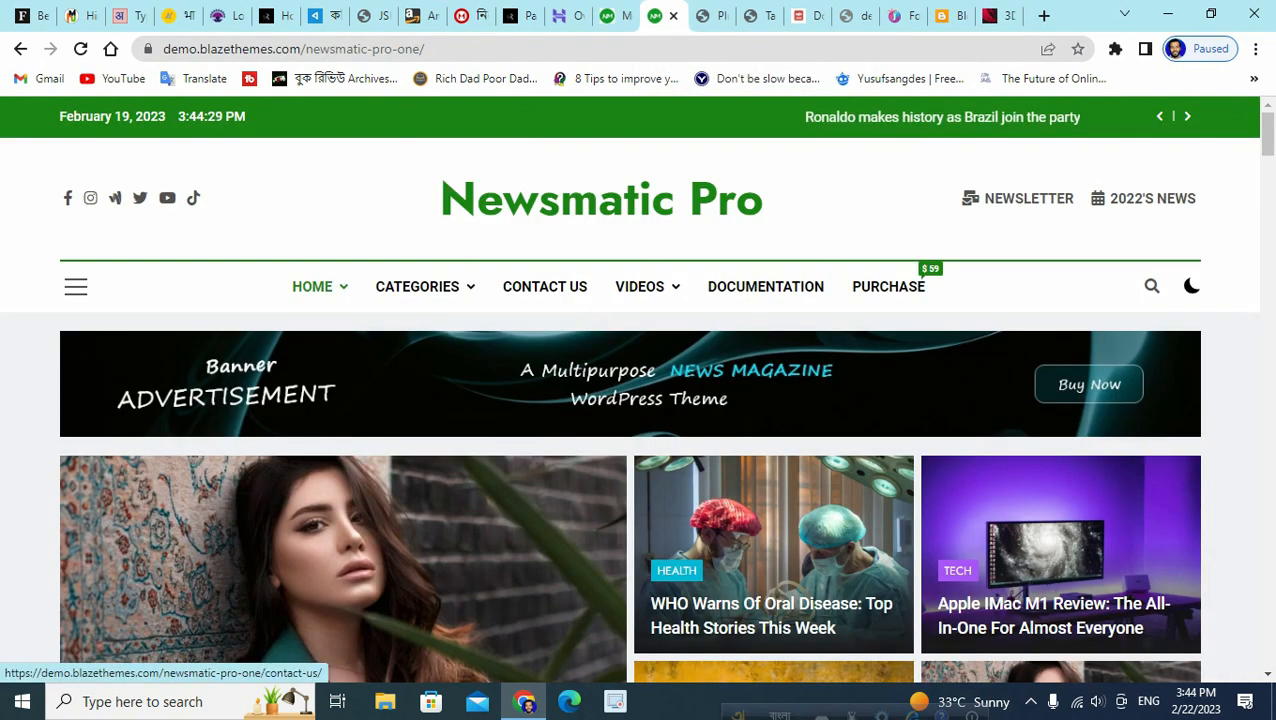
mouse_move(640, 286)
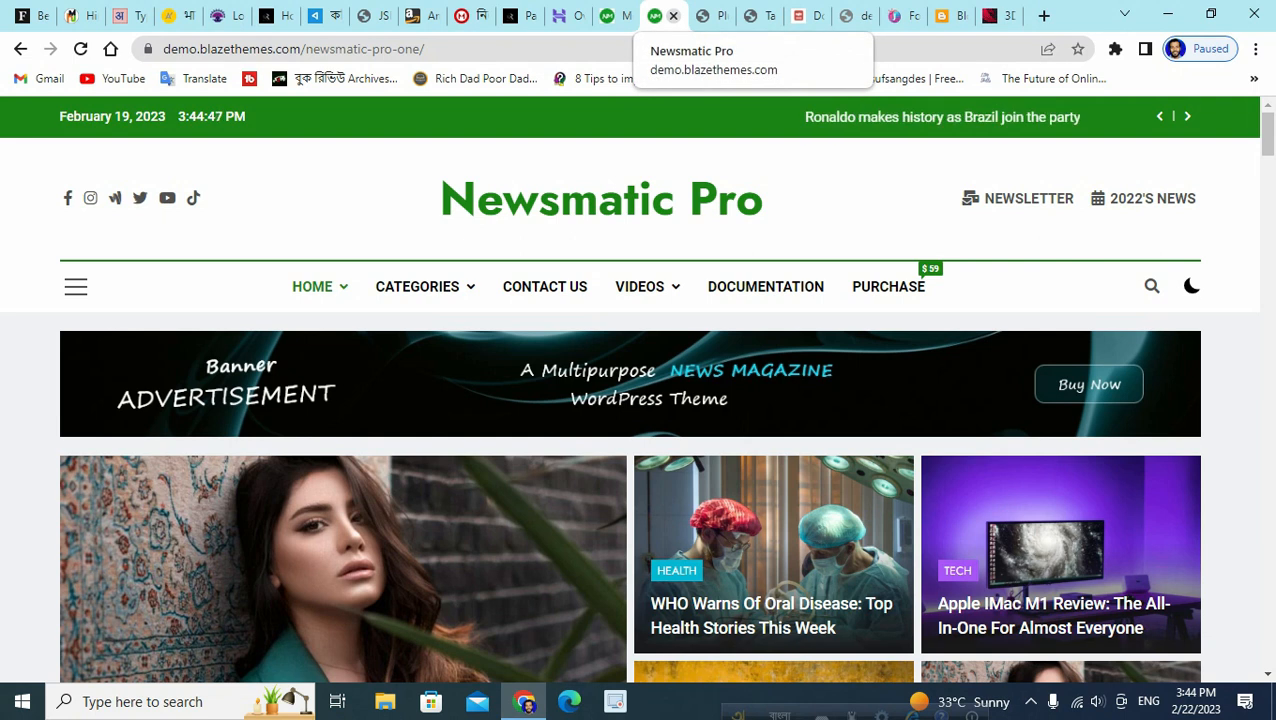
left_click(673, 16)
left_click(612, 16)
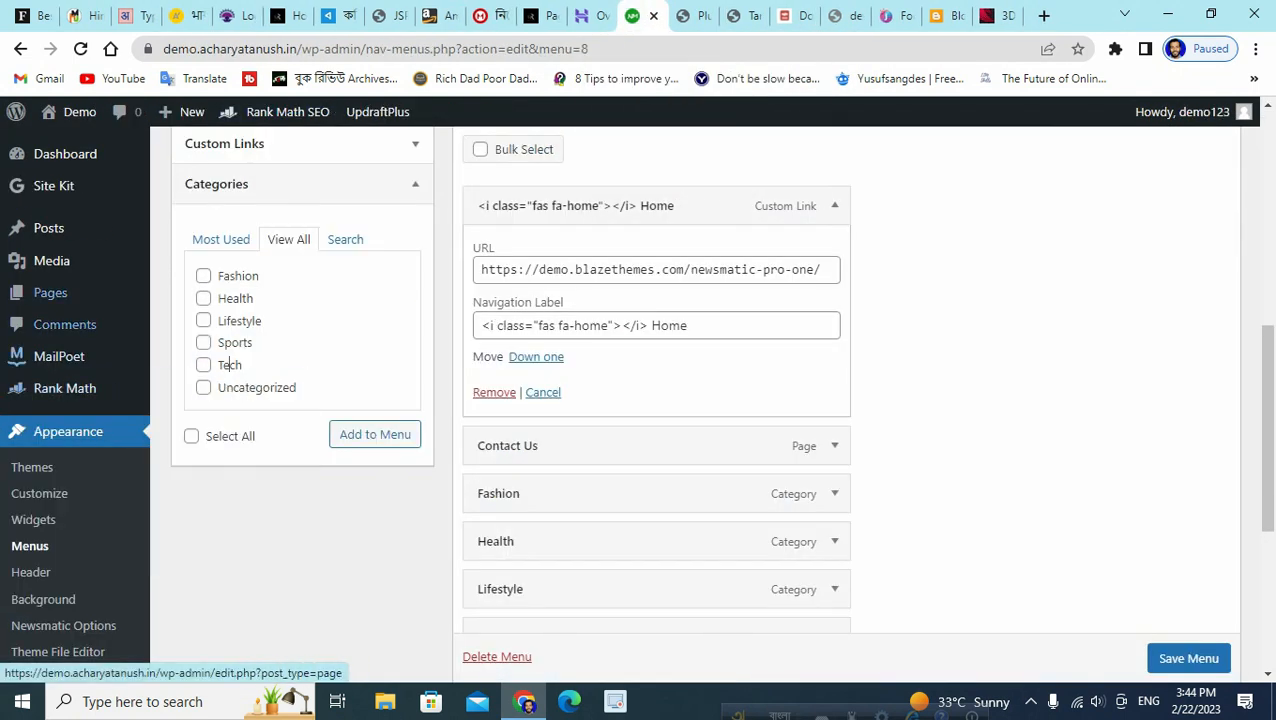
Leave the menu editor for the Themes page, discarding the unsaved menu changes, and view the site in the customizer.
scroll(224, 364, "up", 5)
scroll(228, 457, "down", 5)
scroll(228, 457, "up", 6)
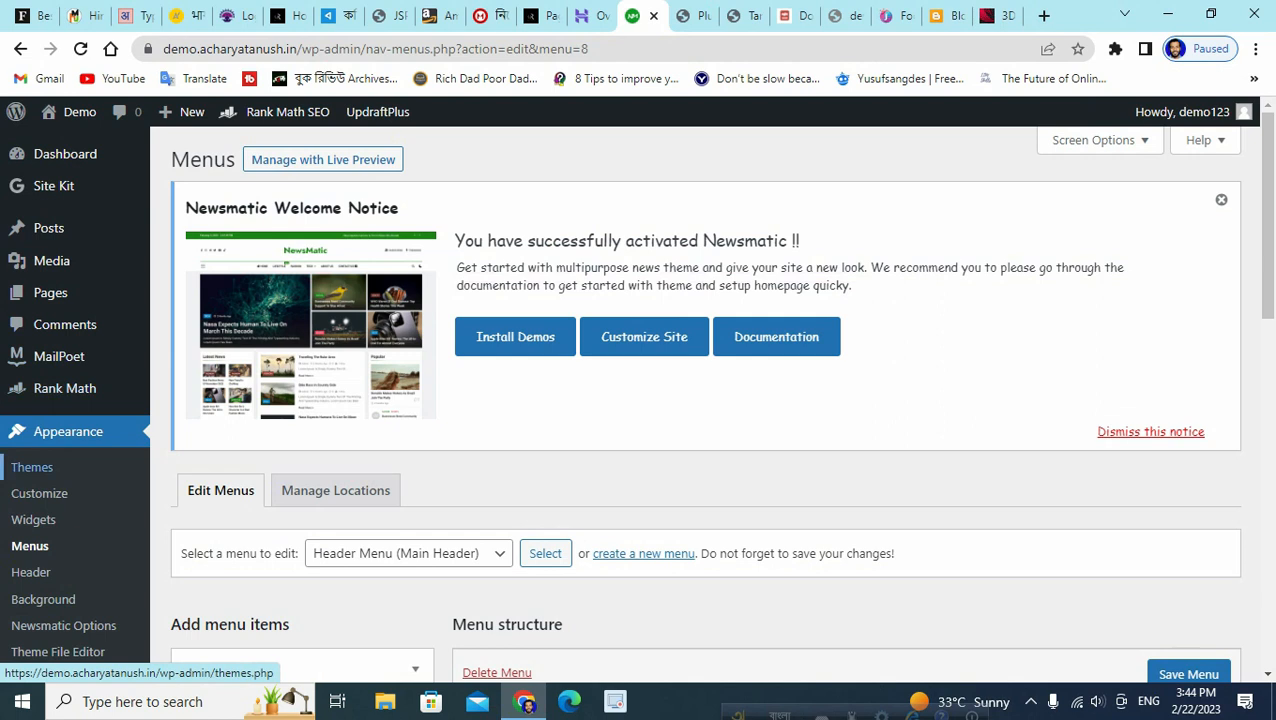
left_click(32, 467)
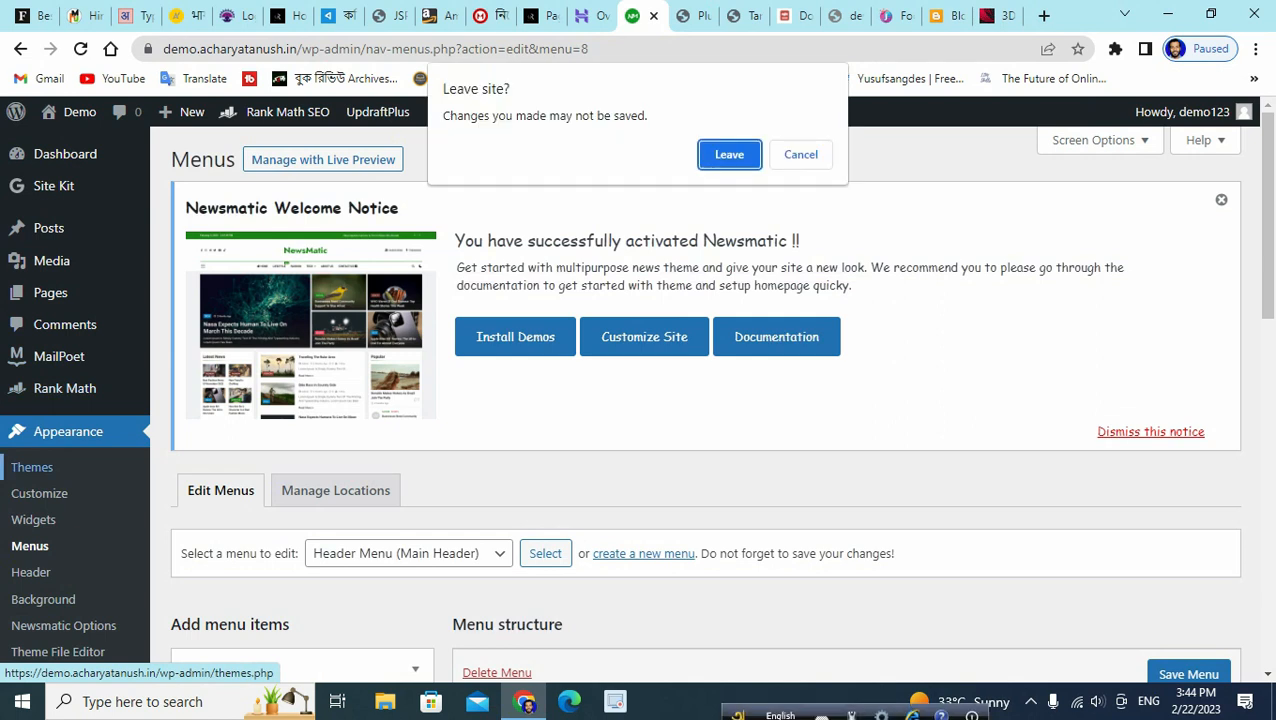
key("Return")
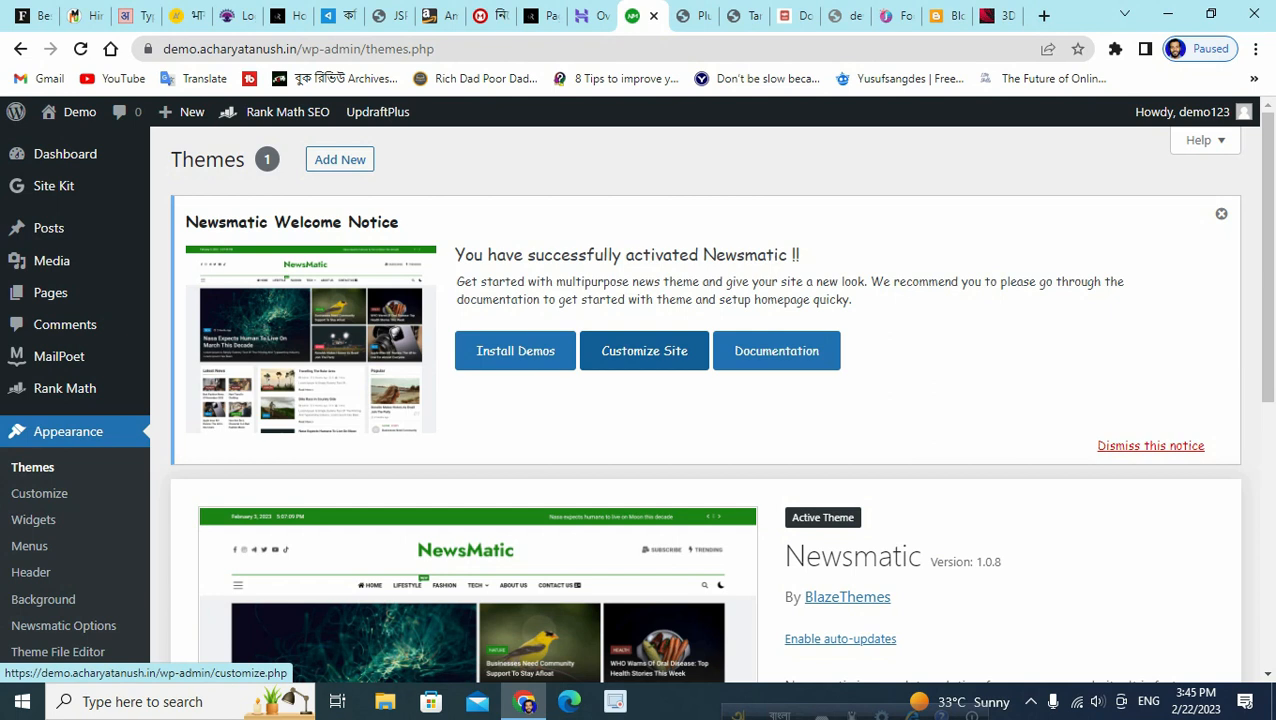
left_click(644, 350)
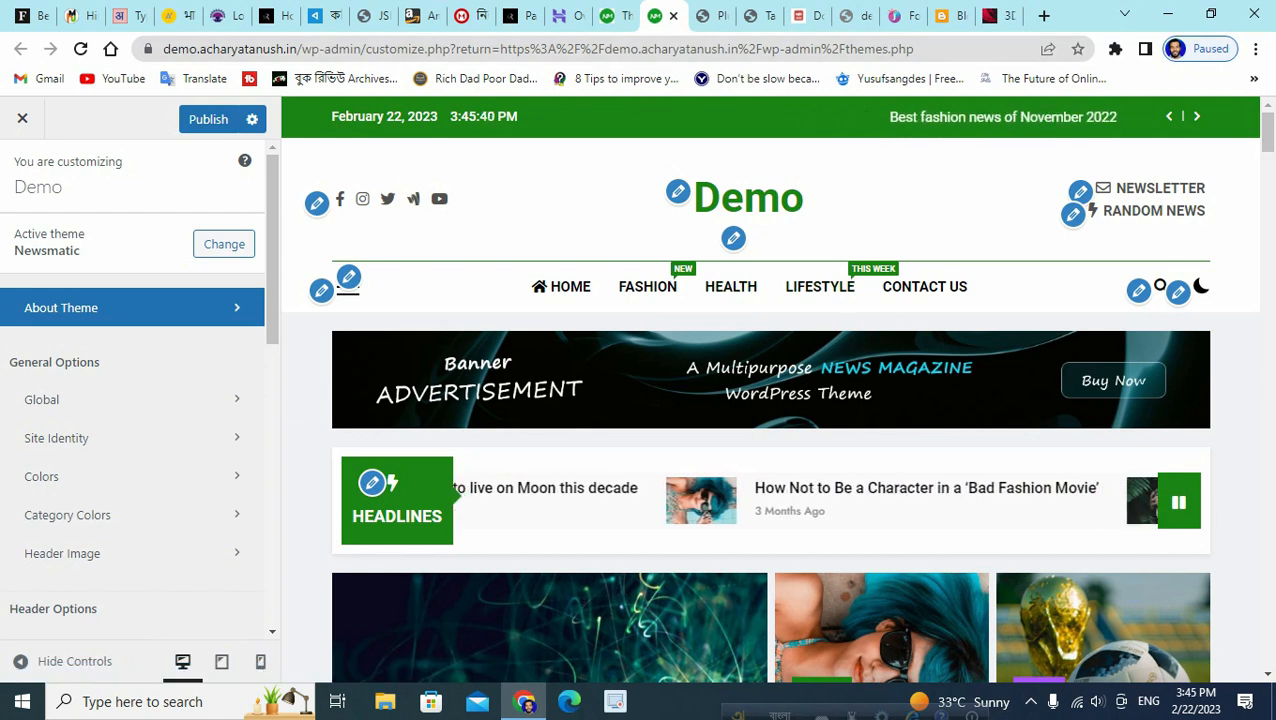
left_click(22, 117)
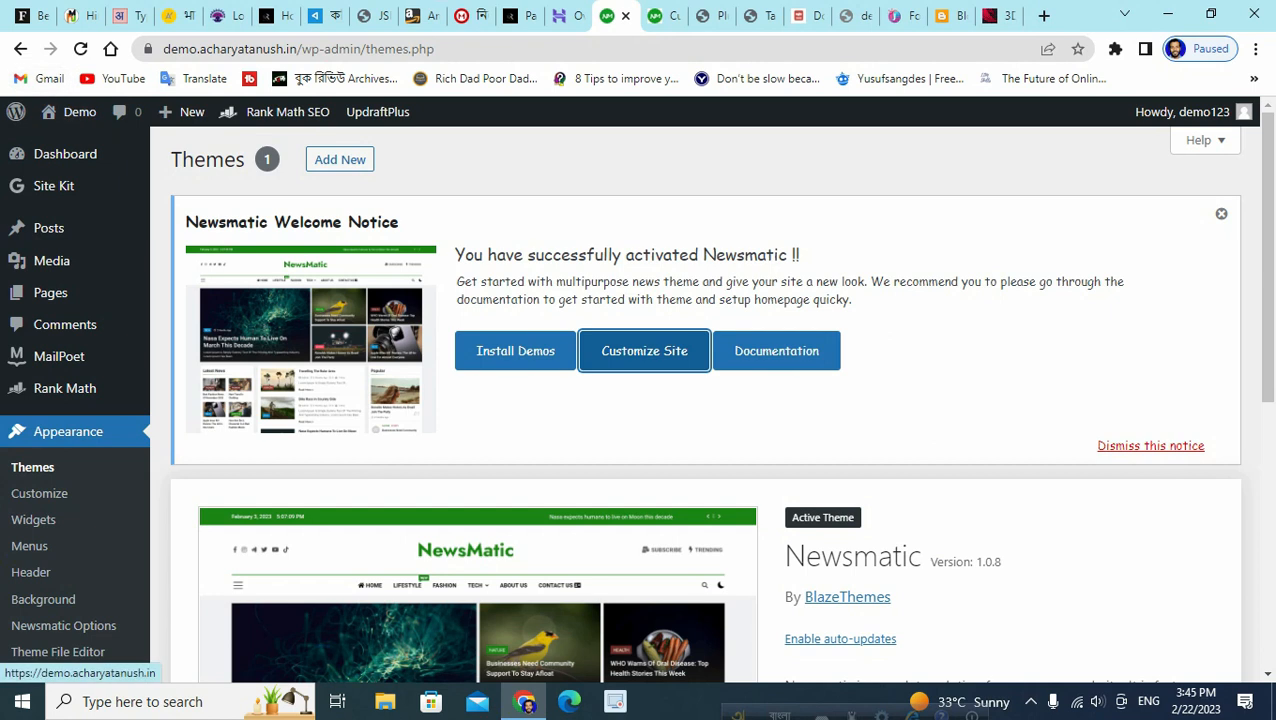
Open the live Demo site in a new tab and examine its header menu and homepage sections.
right_click(63, 147)
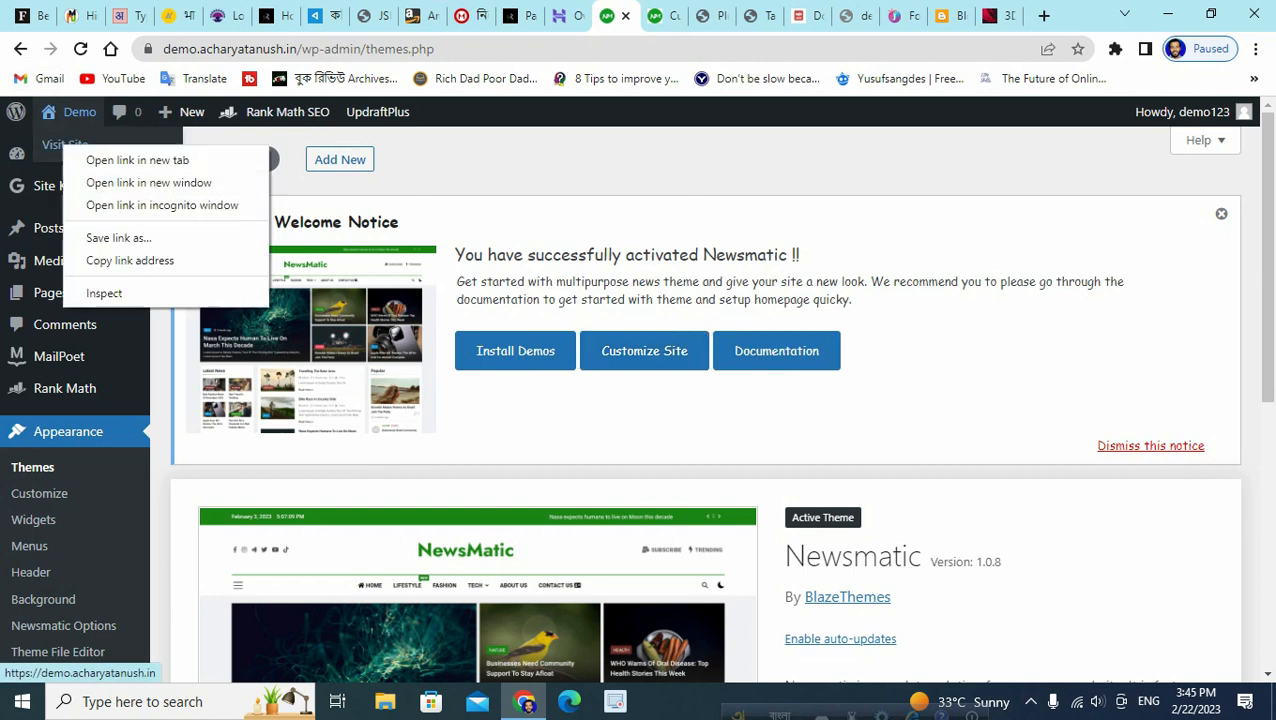
left_click(137, 160)
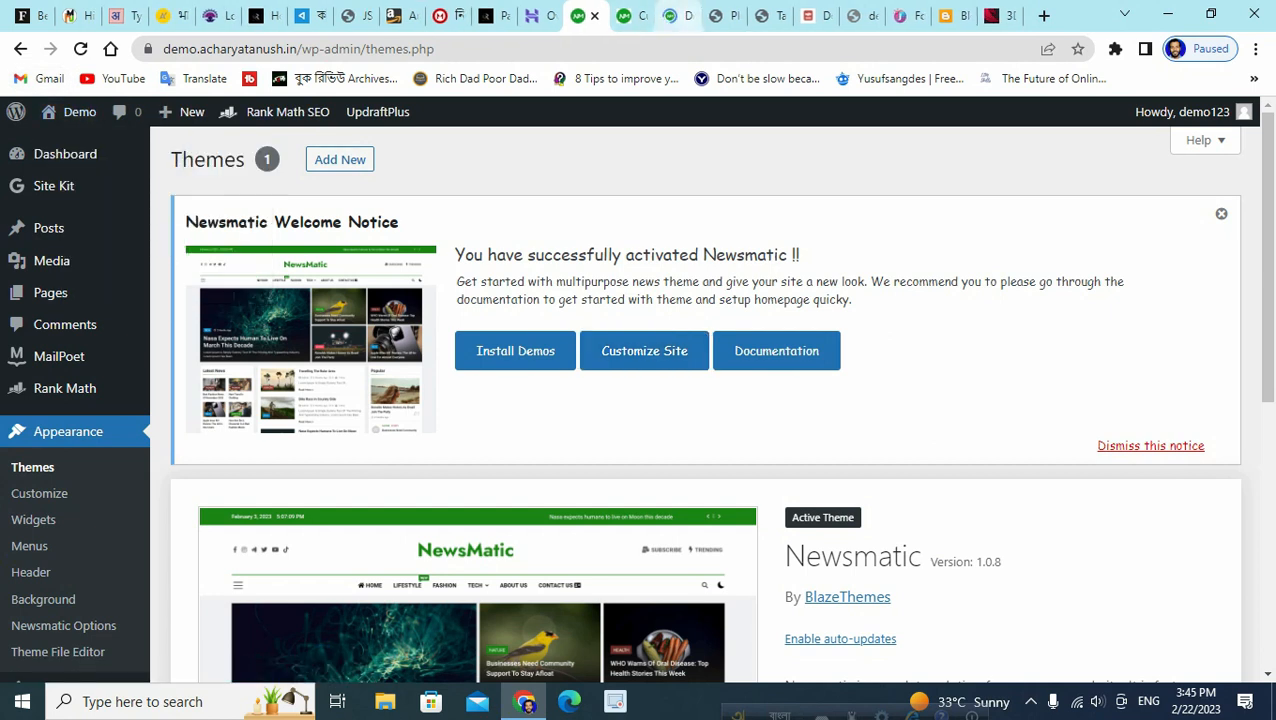
left_click(679, 15)
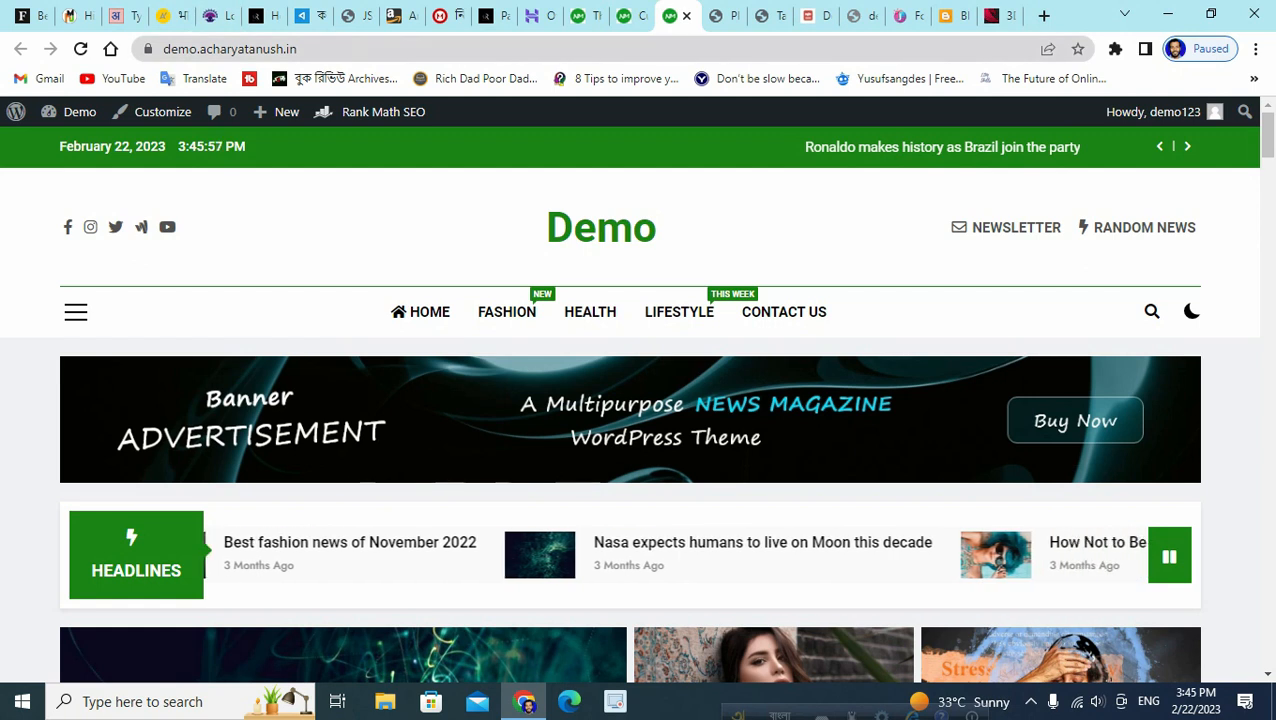
scroll(640, 400, "down", 15)
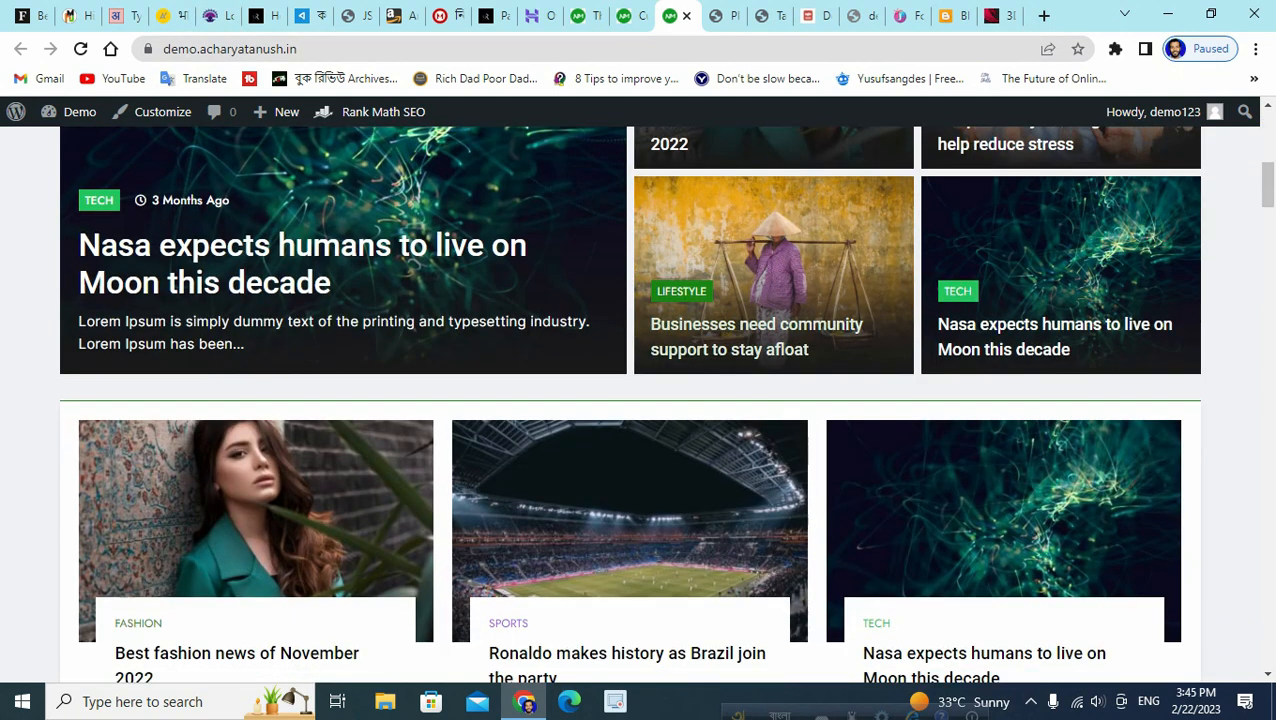
scroll(640, 400, "up", 10)
scroll(640, 430, "up", 8)
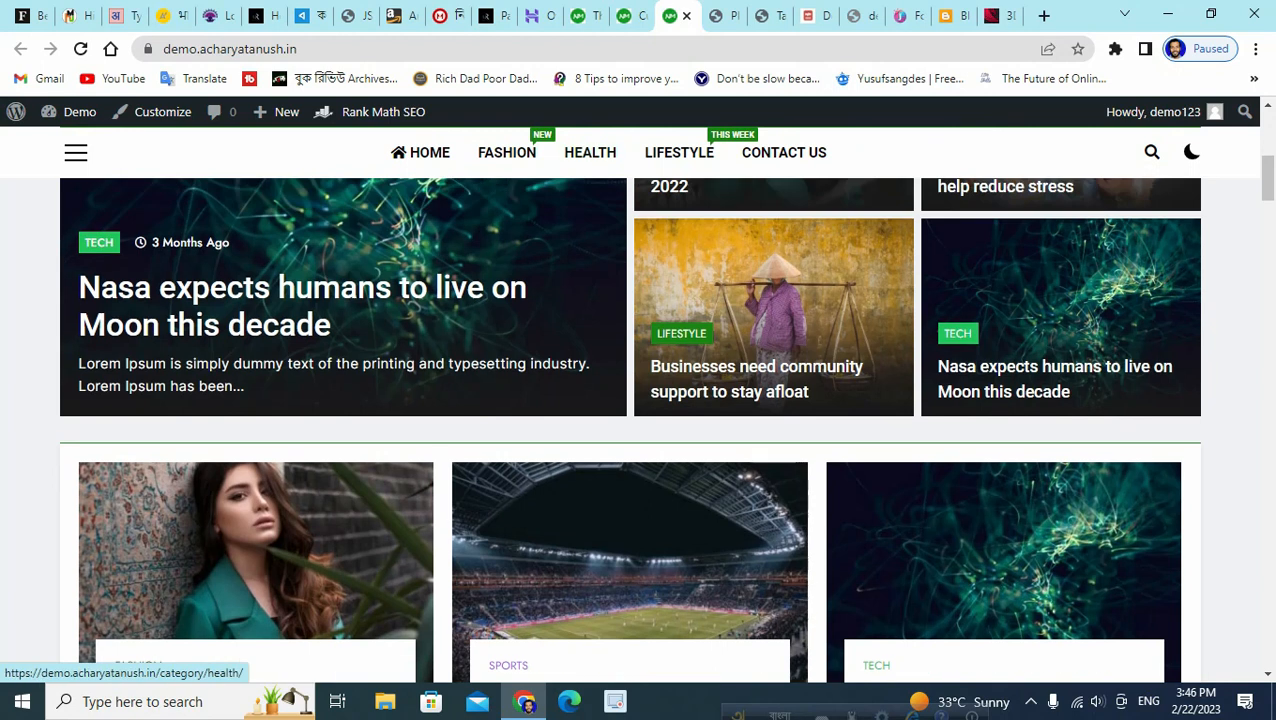
key("ctrl+l")
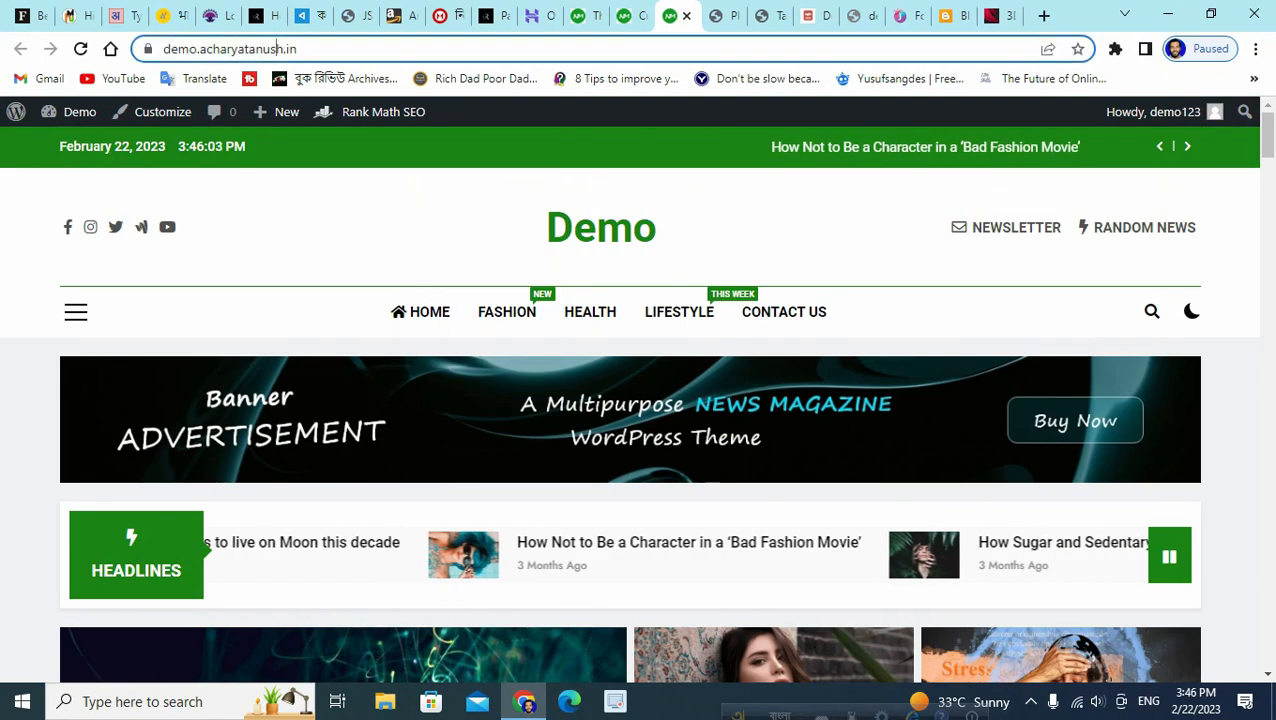
Copy the live Demo site's address and open the menu editor from the Themes page.
right_click(255, 48)
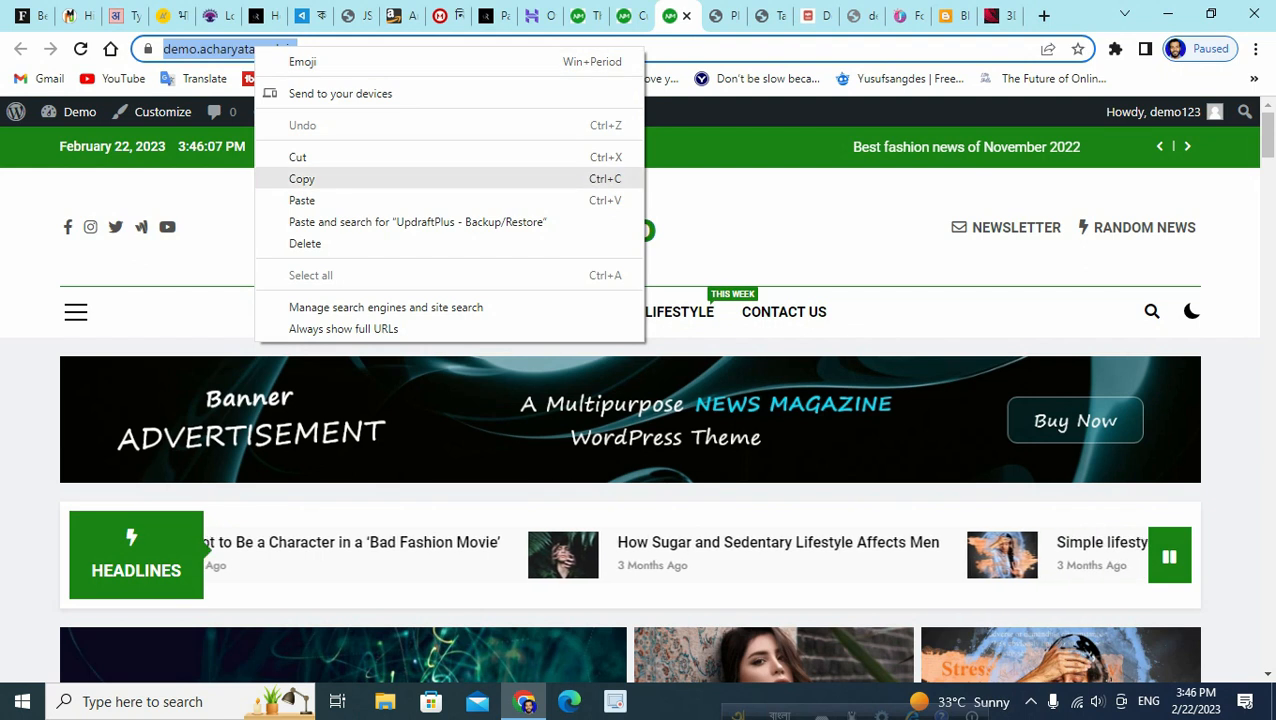
left_click(301, 178)
left_click(630, 15)
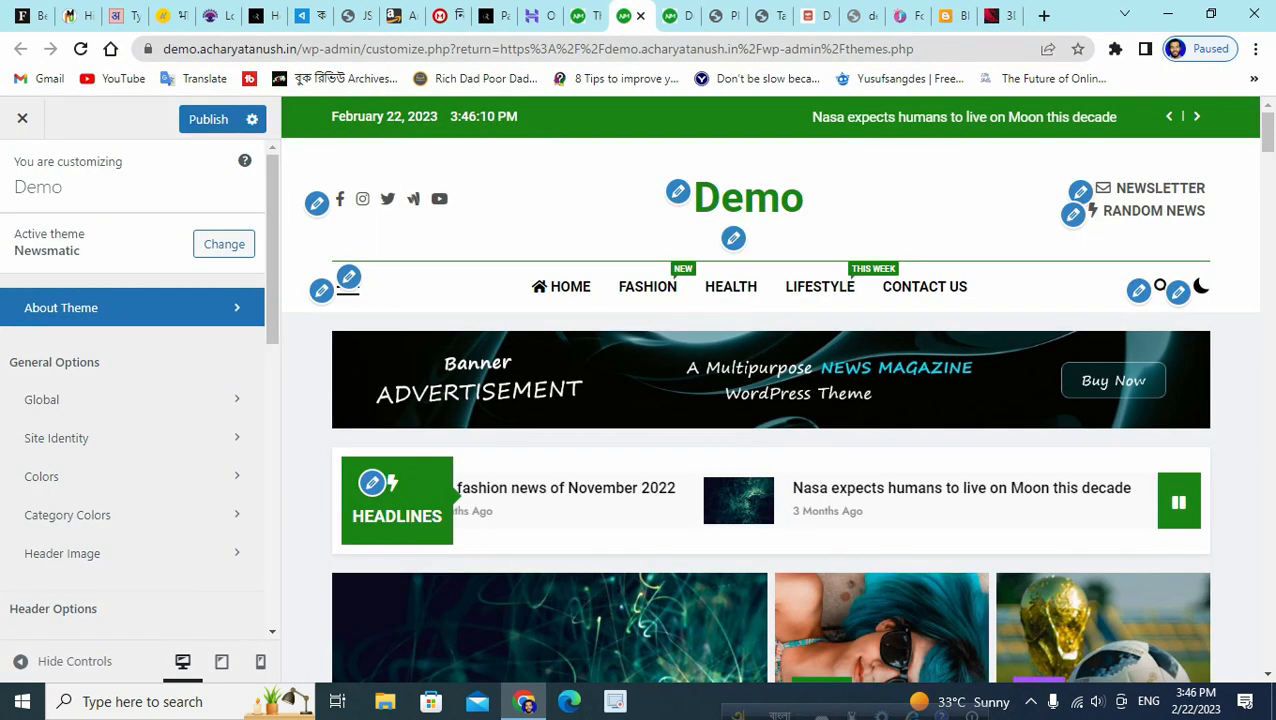
left_click(583, 15)
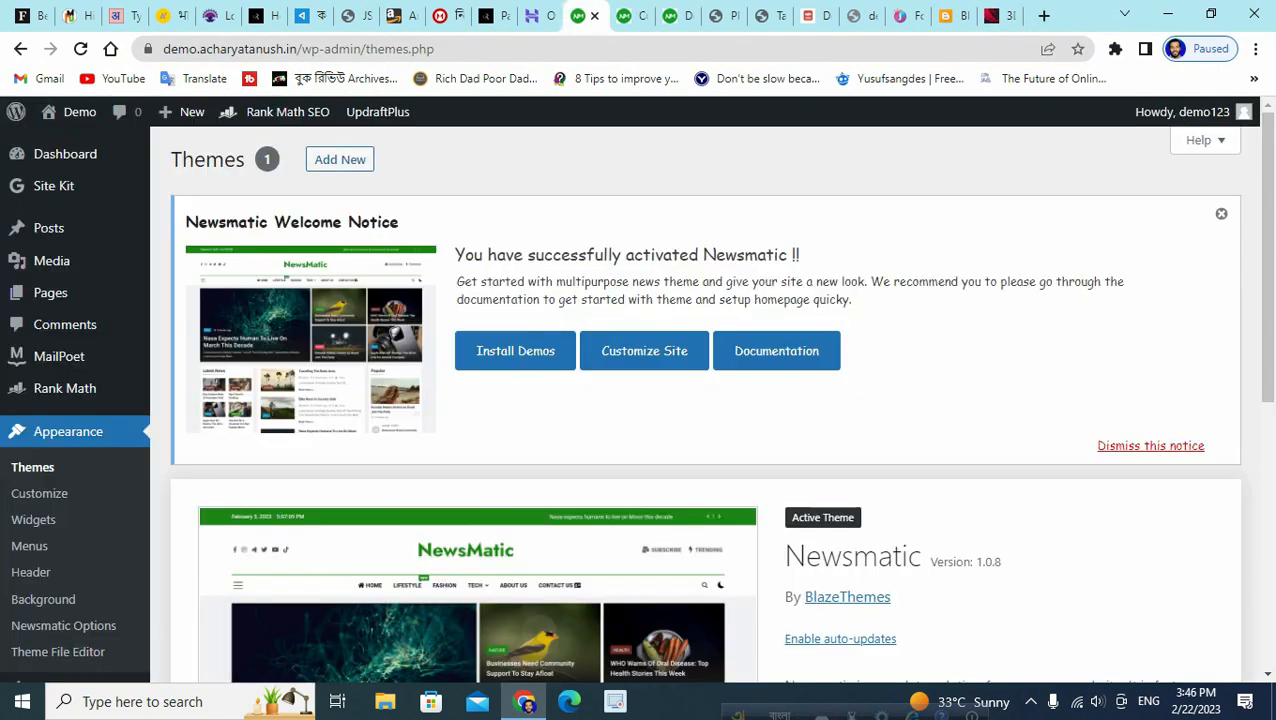
scroll(705, 404, "down", 5)
scroll(705, 404, "up", 5)
left_click(29, 546)
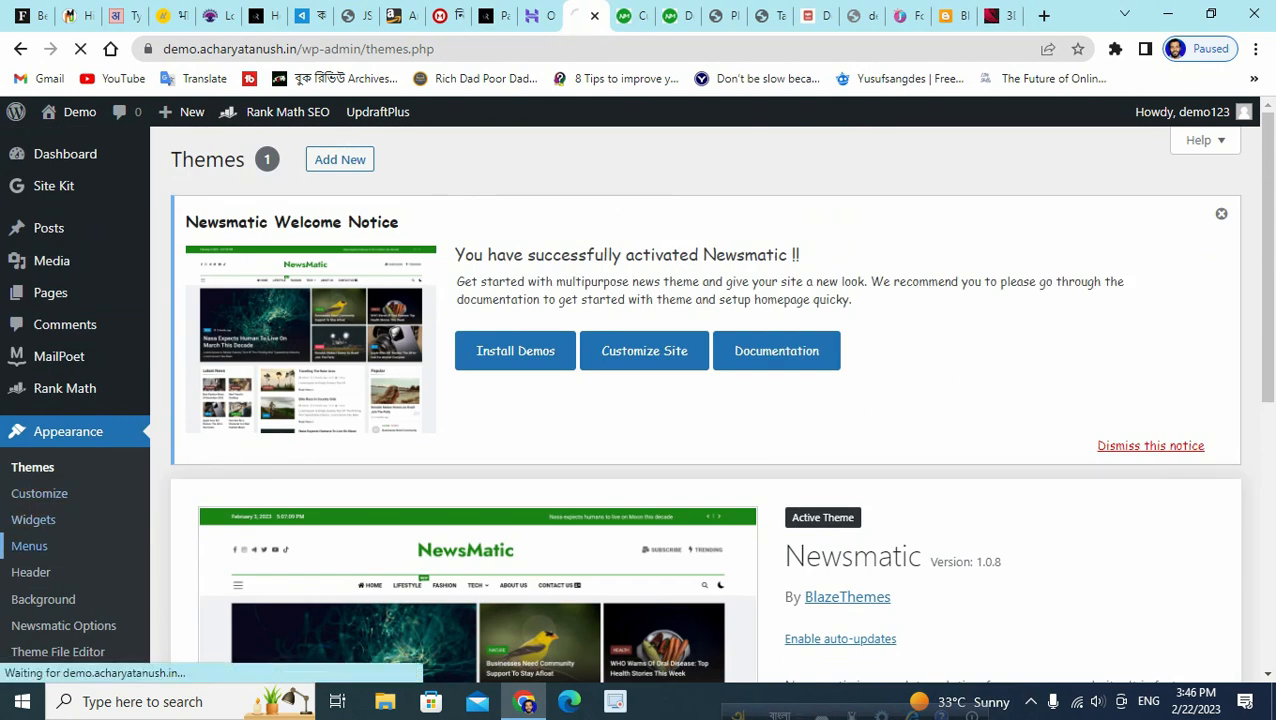
Add the Tech category to the Header Menu.
scroll(700, 400, "down", 5)
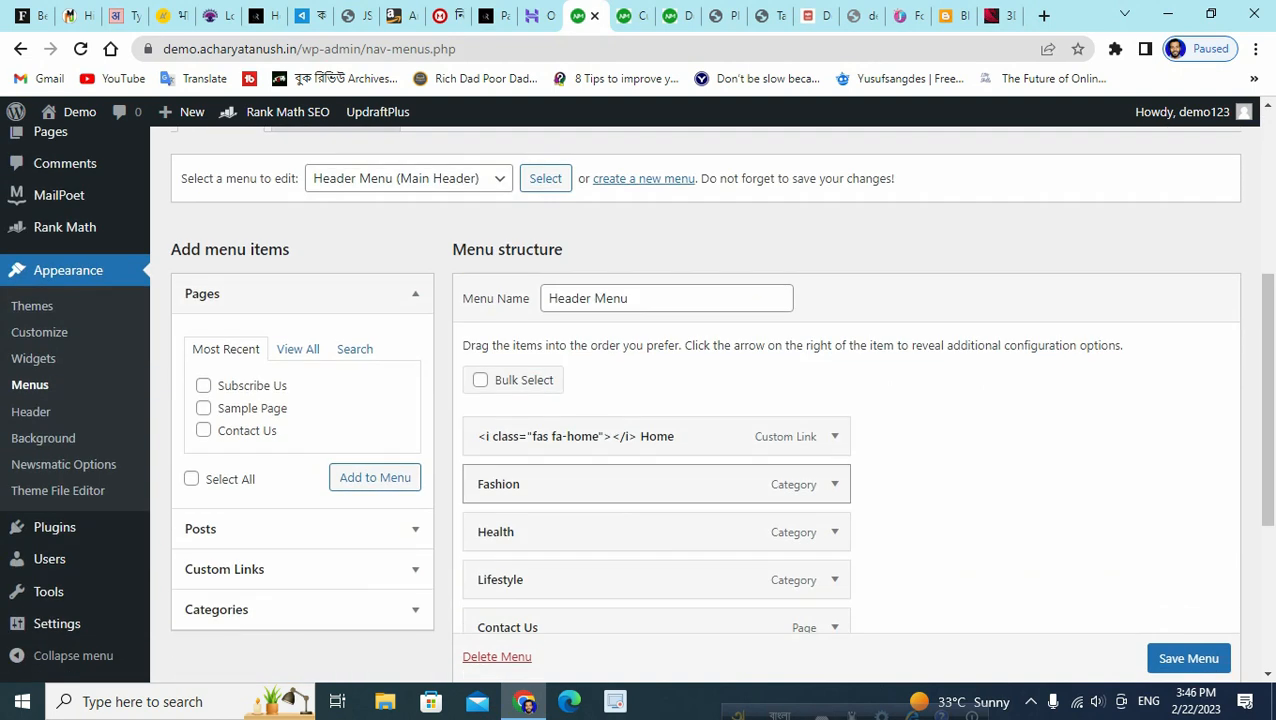
scroll(656, 420, "down", 1)
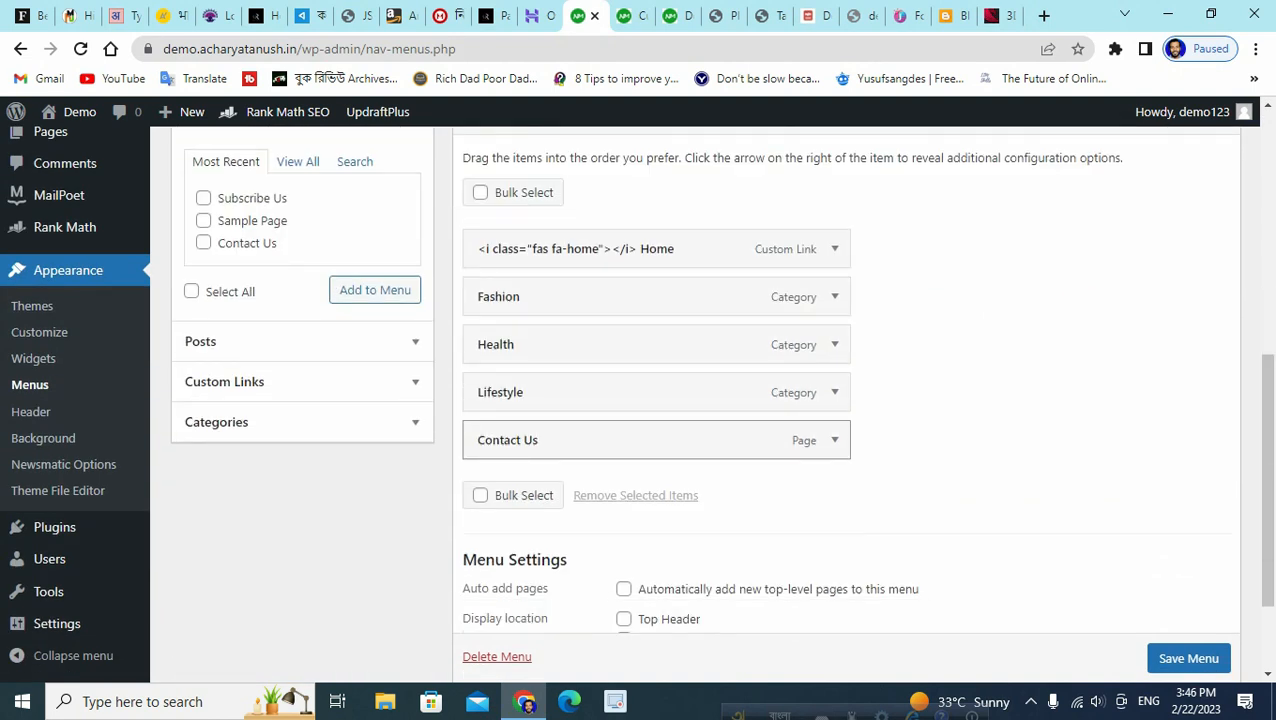
scroll(656, 440, "up", 3)
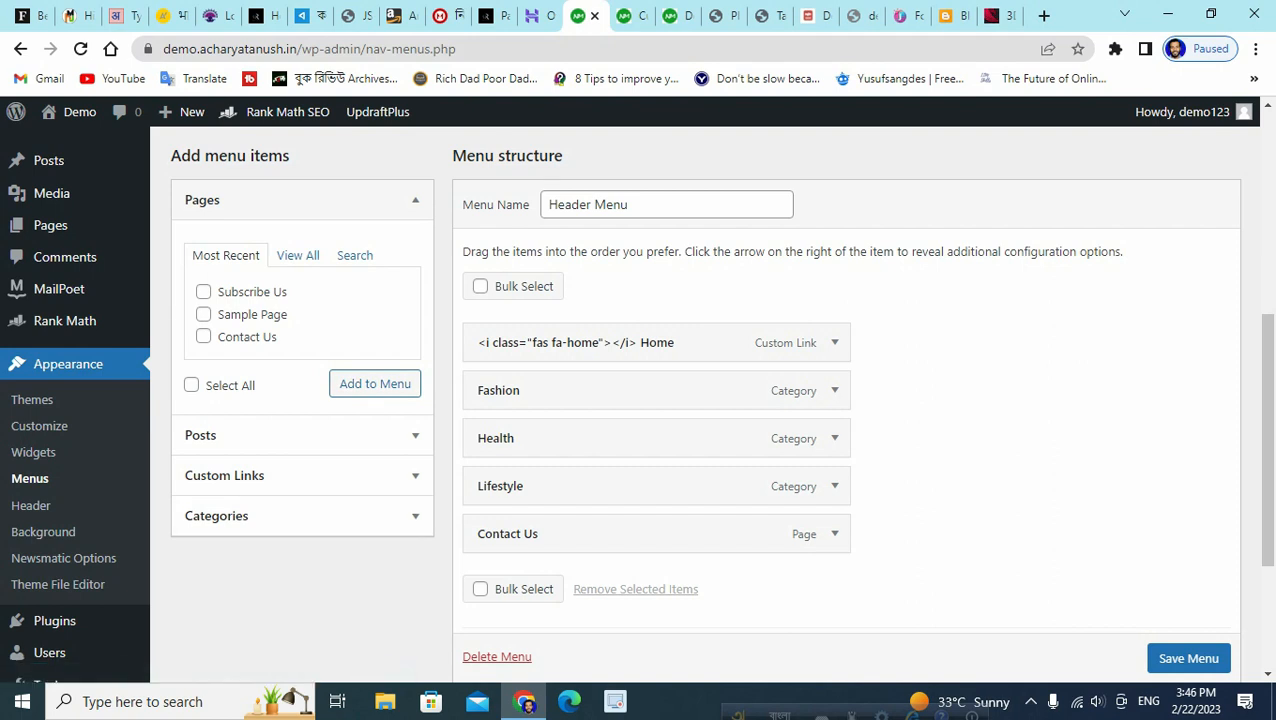
left_click(216, 515)
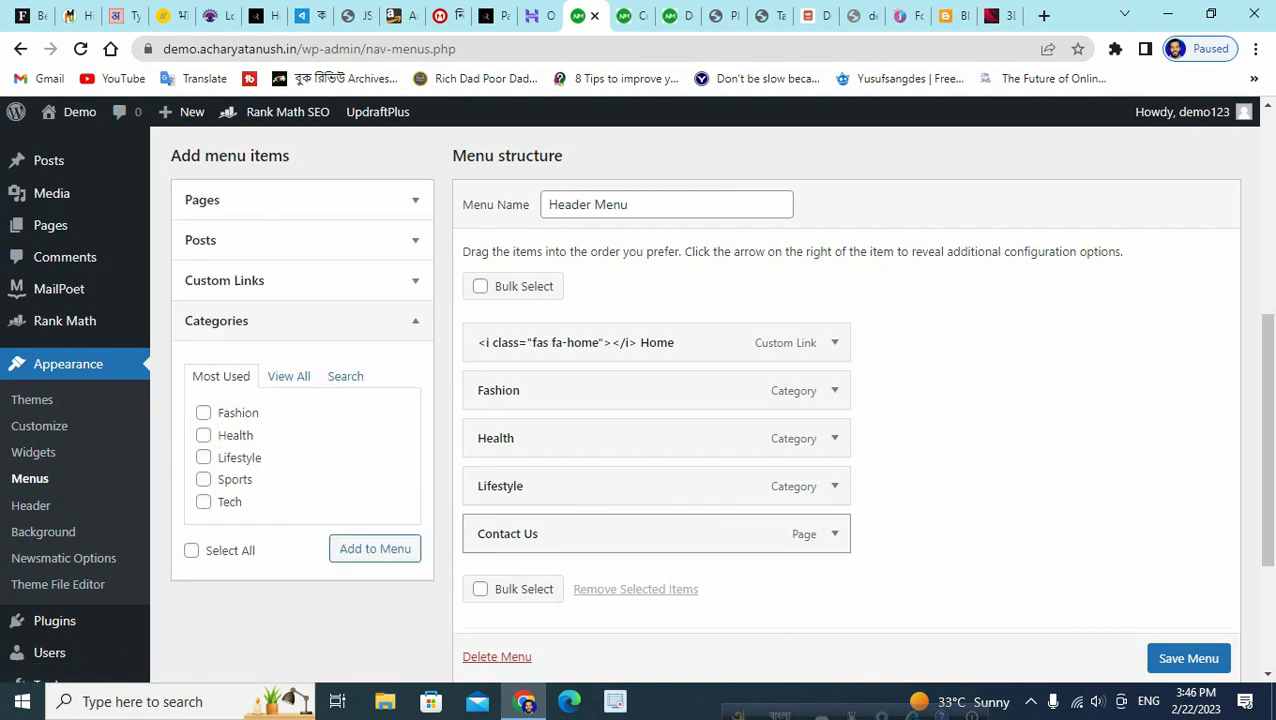
left_click(203, 501)
left_click(374, 548)
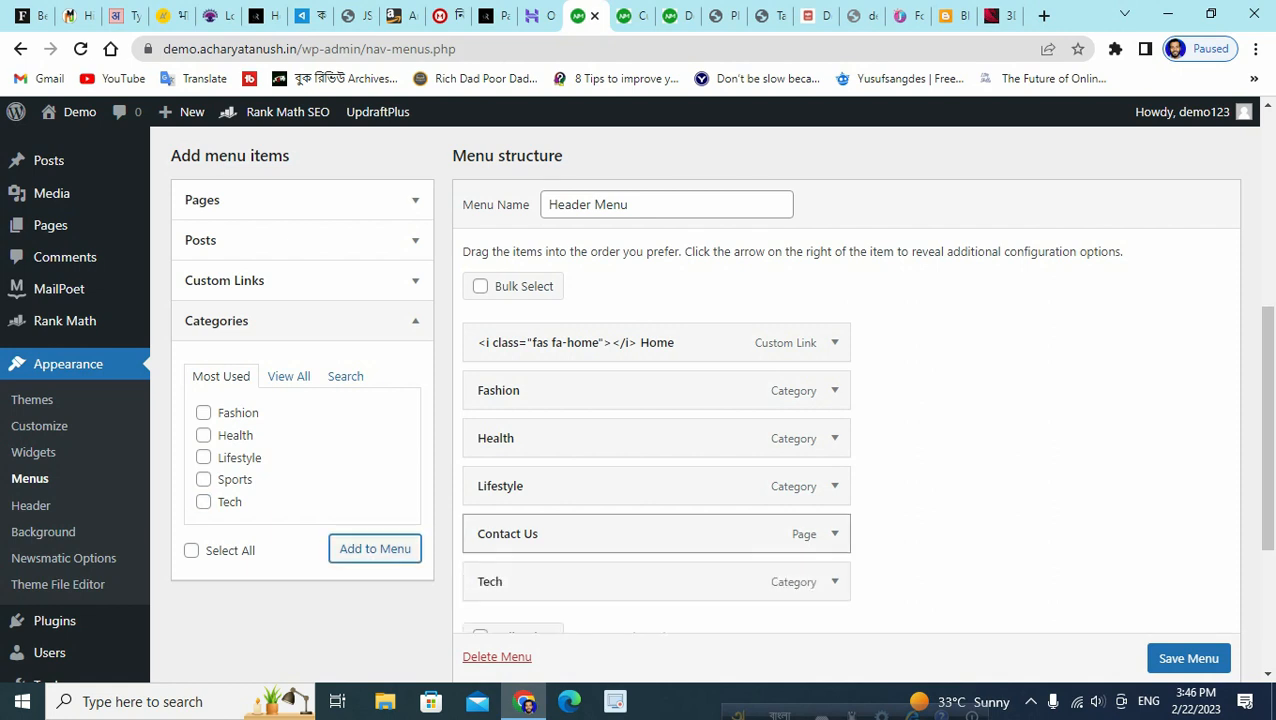
Replace the Home item's URL with the copied live site address and check it against the live Demo site.
scroll(700, 400, "down", 1)
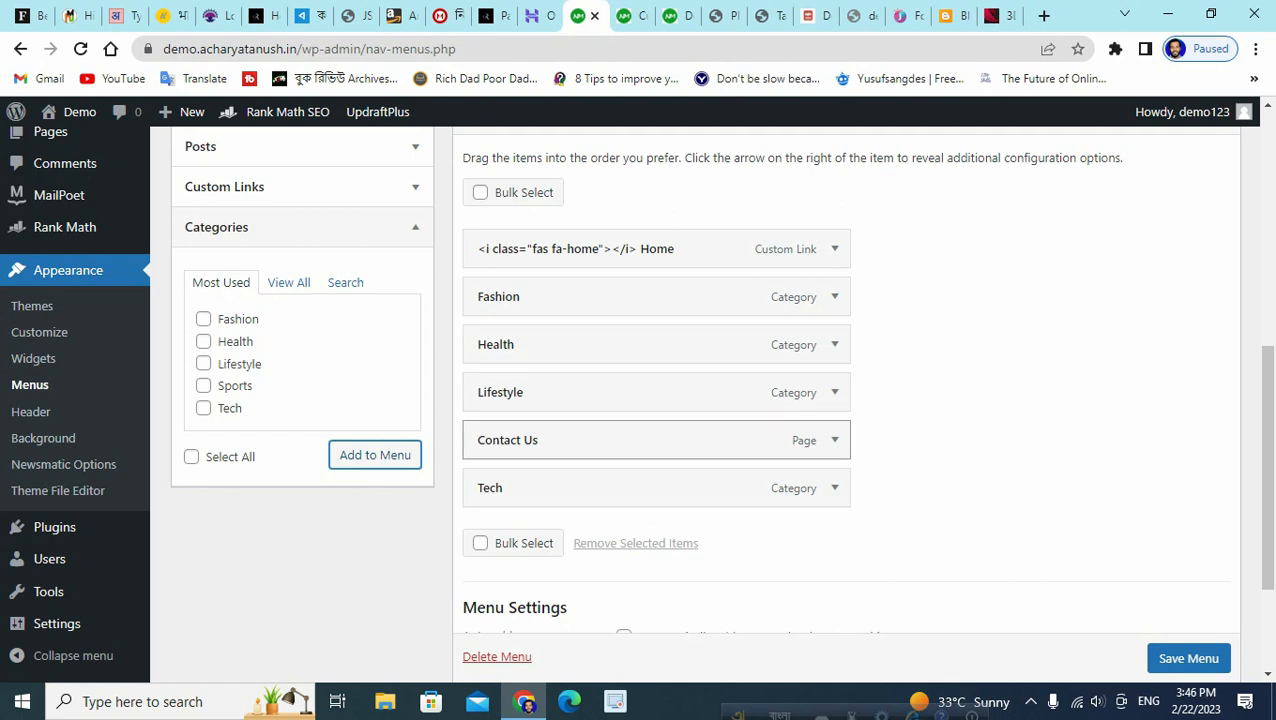
scroll(700, 400, "up", 5)
scroll(700, 400, "down", 4)
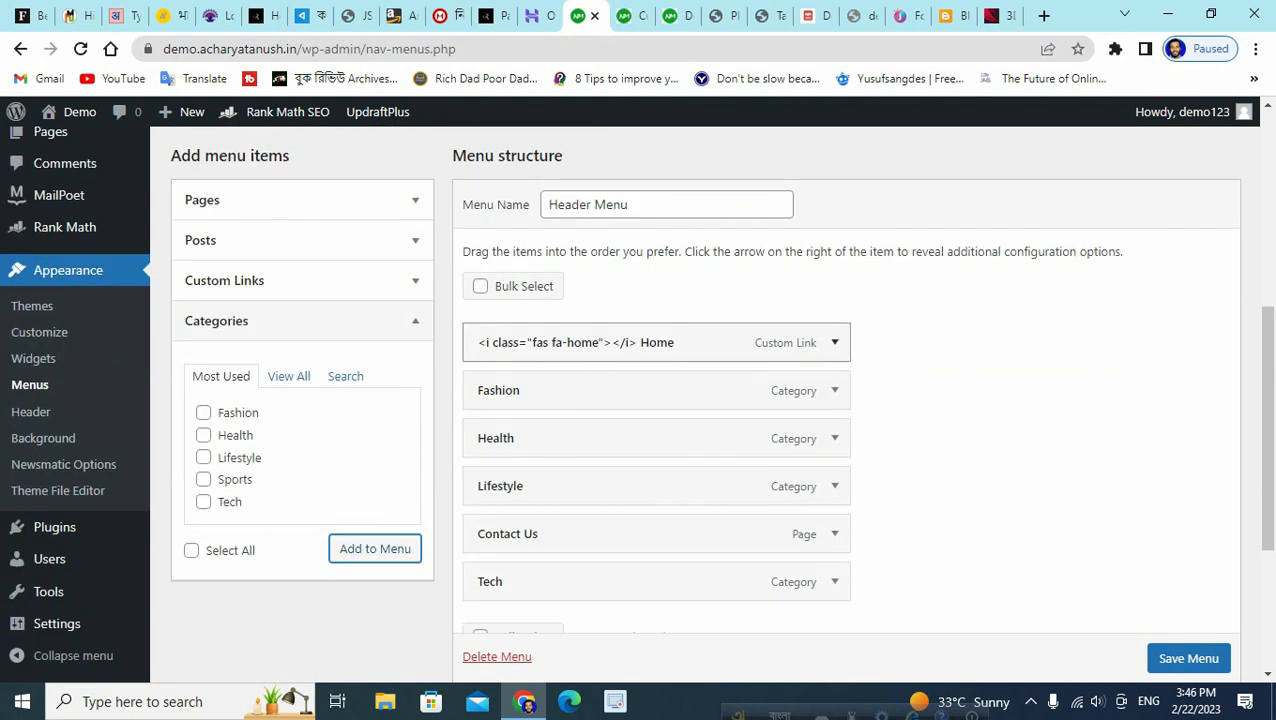
left_click(834, 342)
left_click_drag(821, 406, 479, 406)
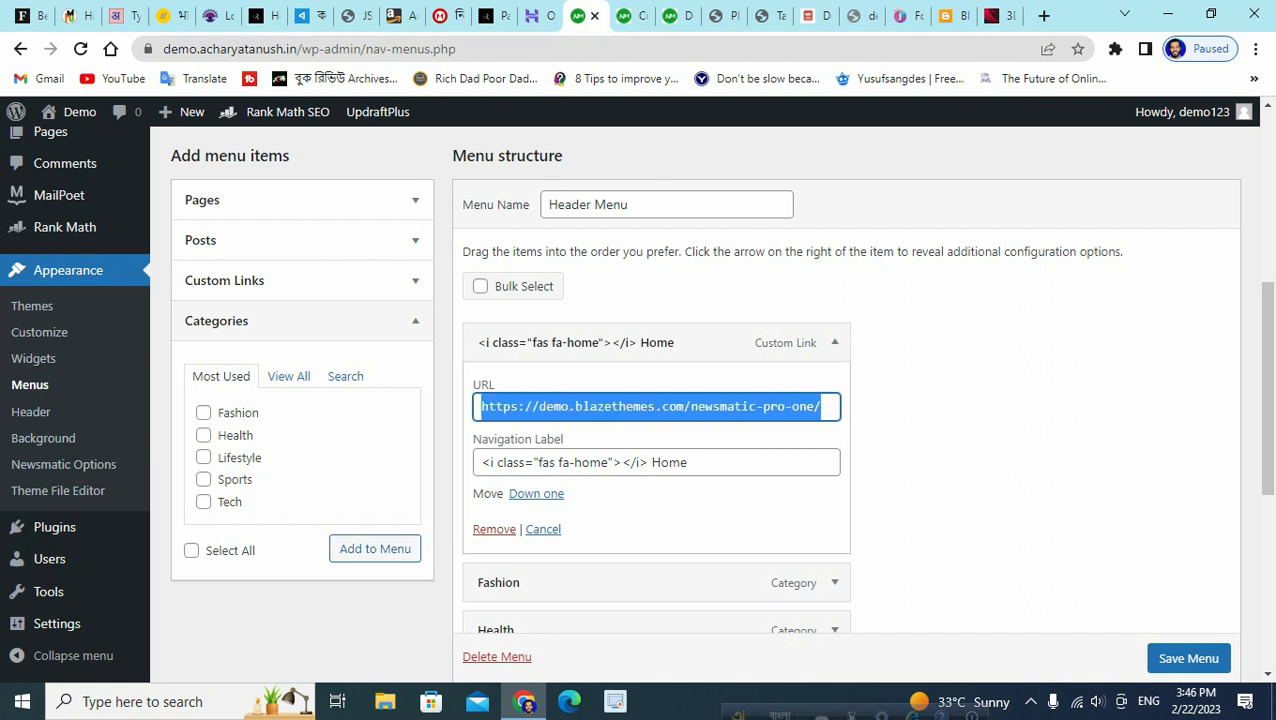
right_click(528, 404)
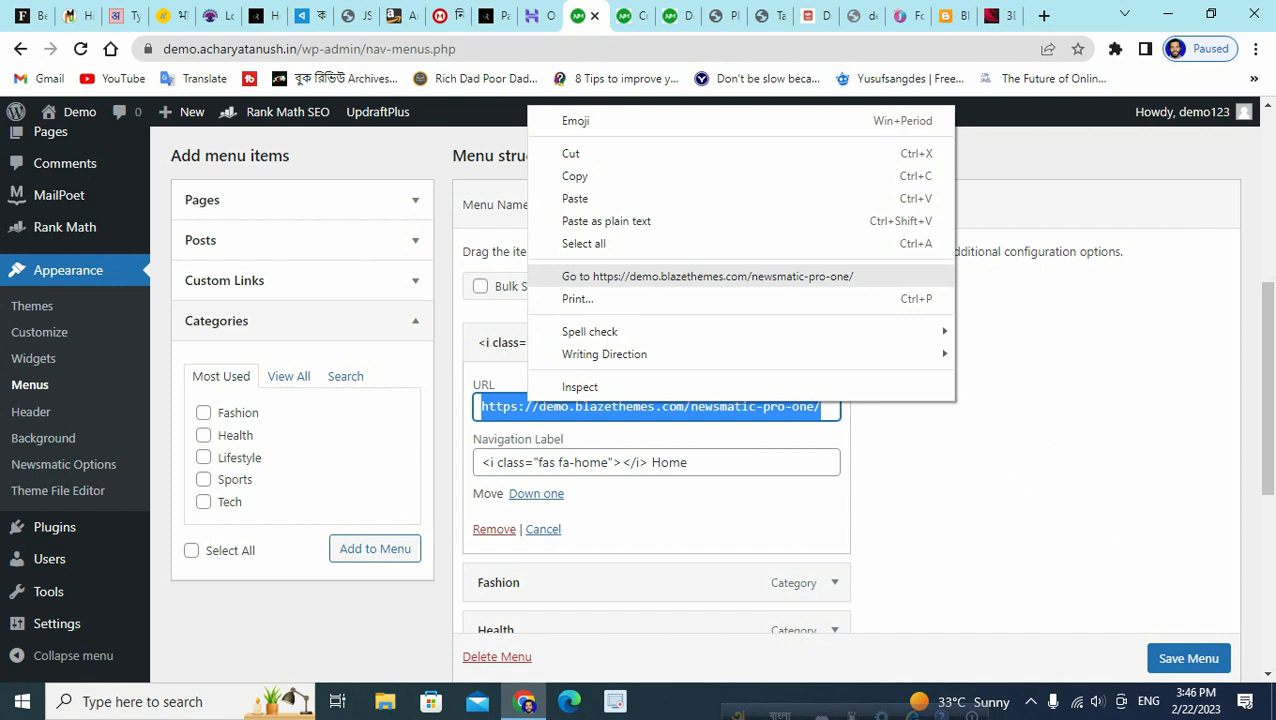
left_click(575, 198)
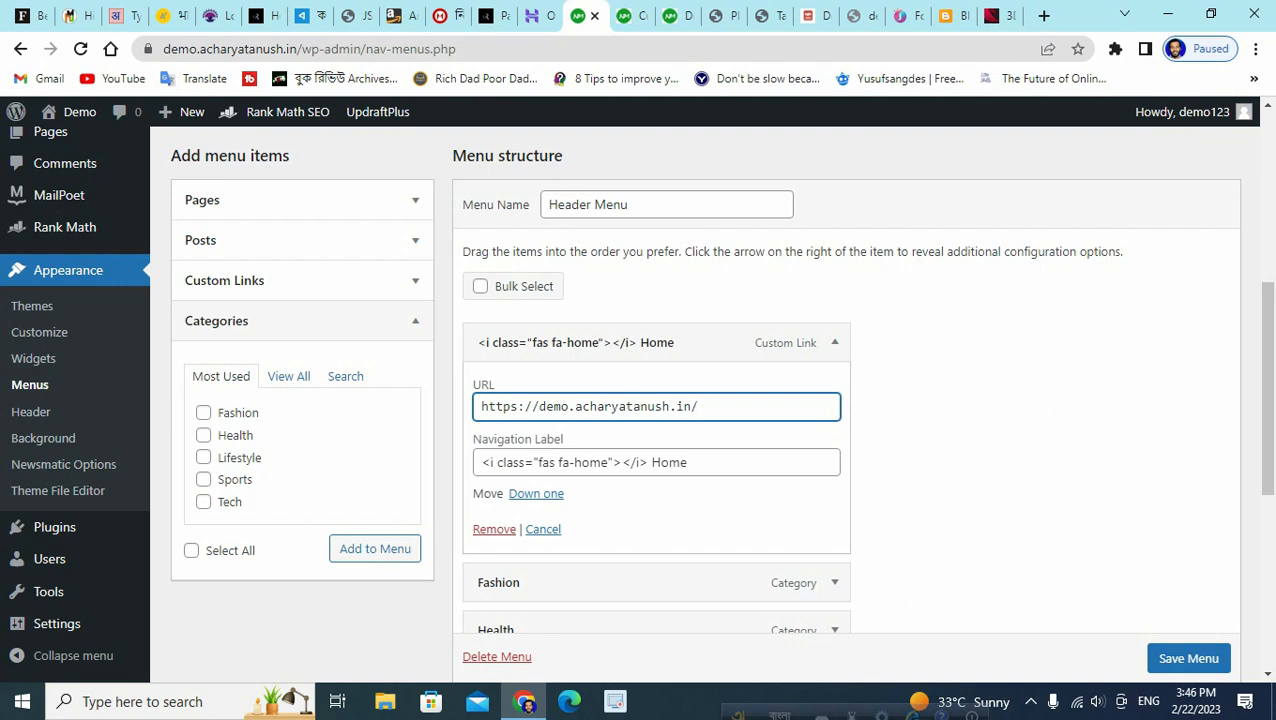
left_click(674, 16)
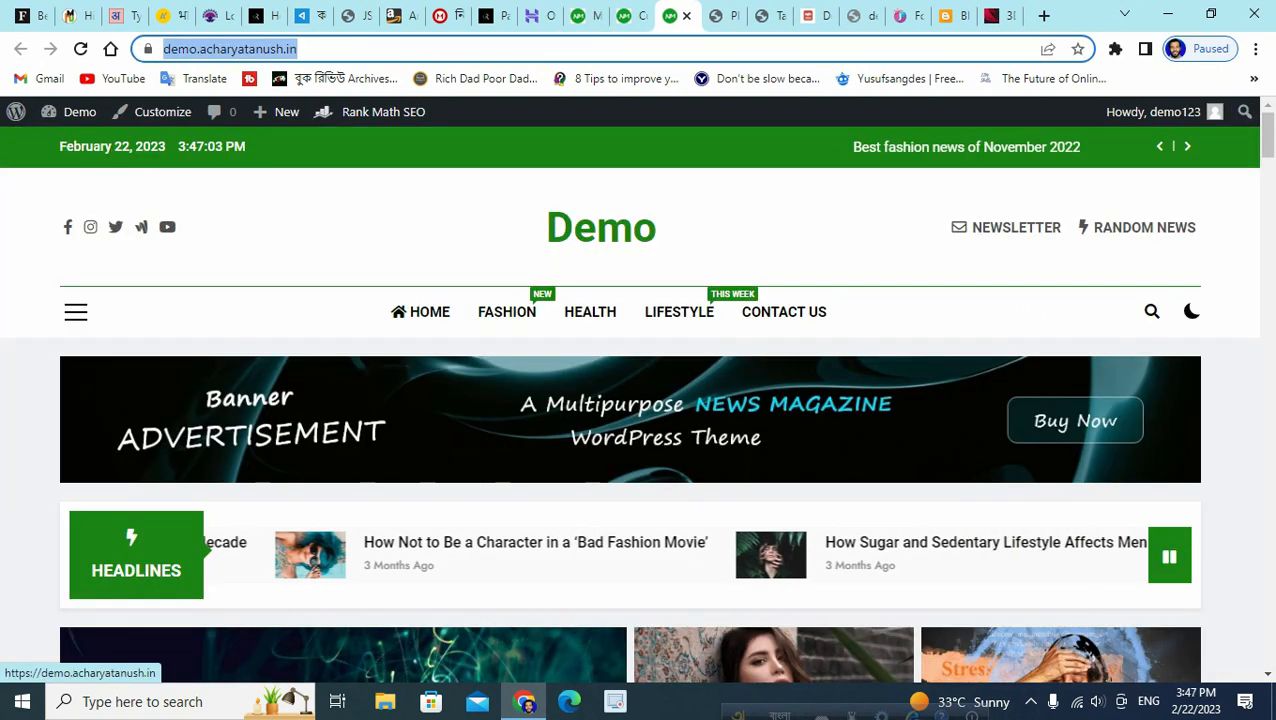
left_click(580, 16)
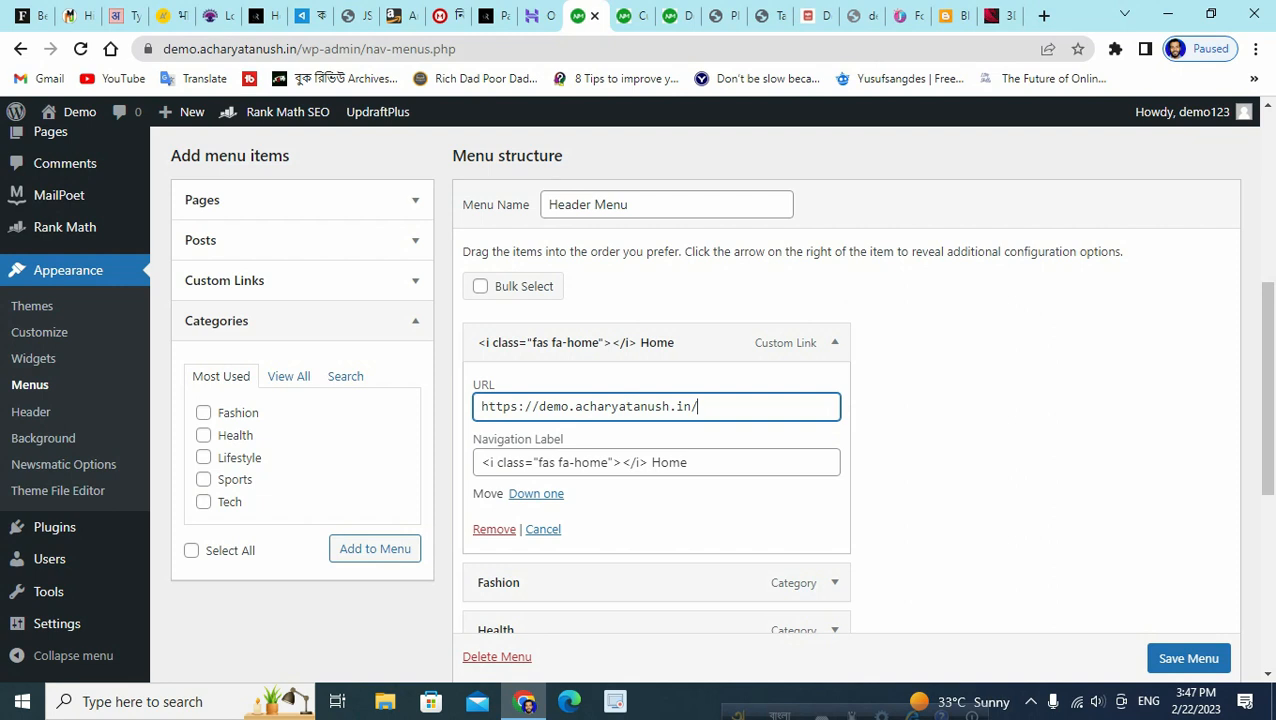
left_click(835, 342)
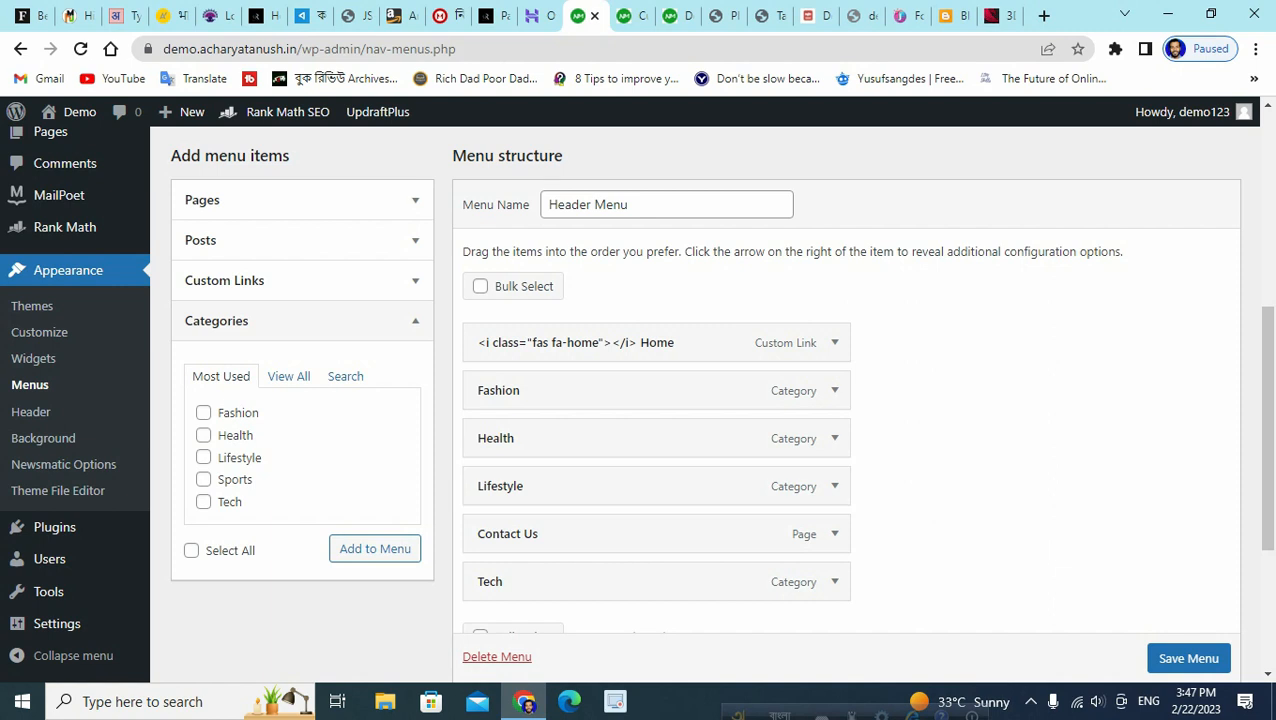
Reorder the Header Menu to Home, Tech, Health, Lifestyle, Fashion, Contact Us and save it.
scroll(656, 480, "down", 1)
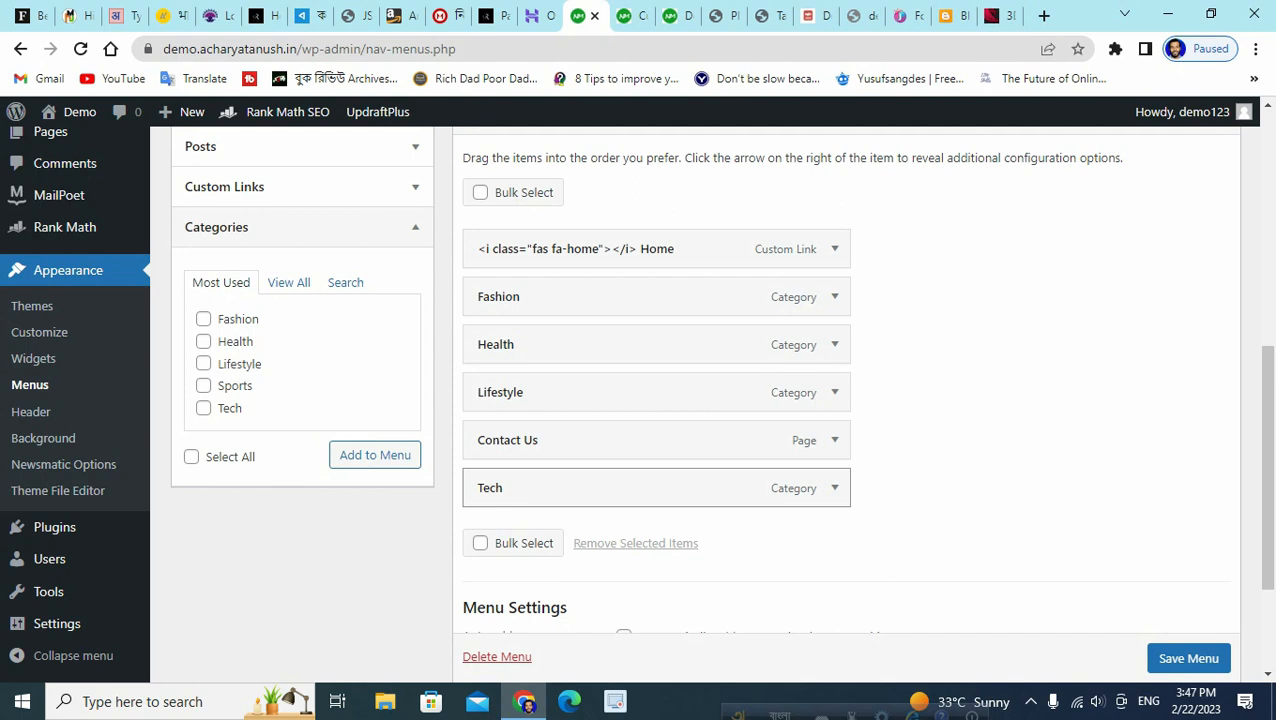
mouse_move(600, 488)
left_mouse_down()
mouse_move(618, 485)
mouse_move(584, 485)
mouse_move(598, 490)
left_mouse_up()
left_click_drag(560, 488, 560, 297)
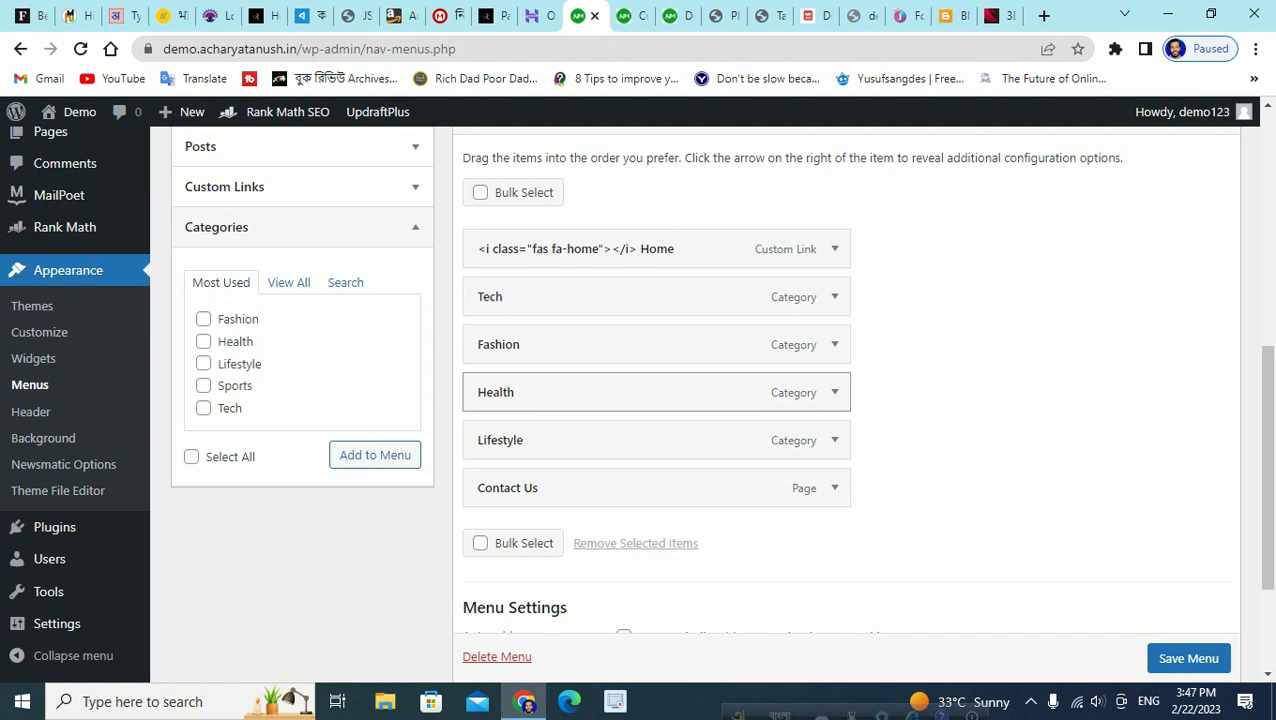
left_click_drag(560, 392, 563, 341)
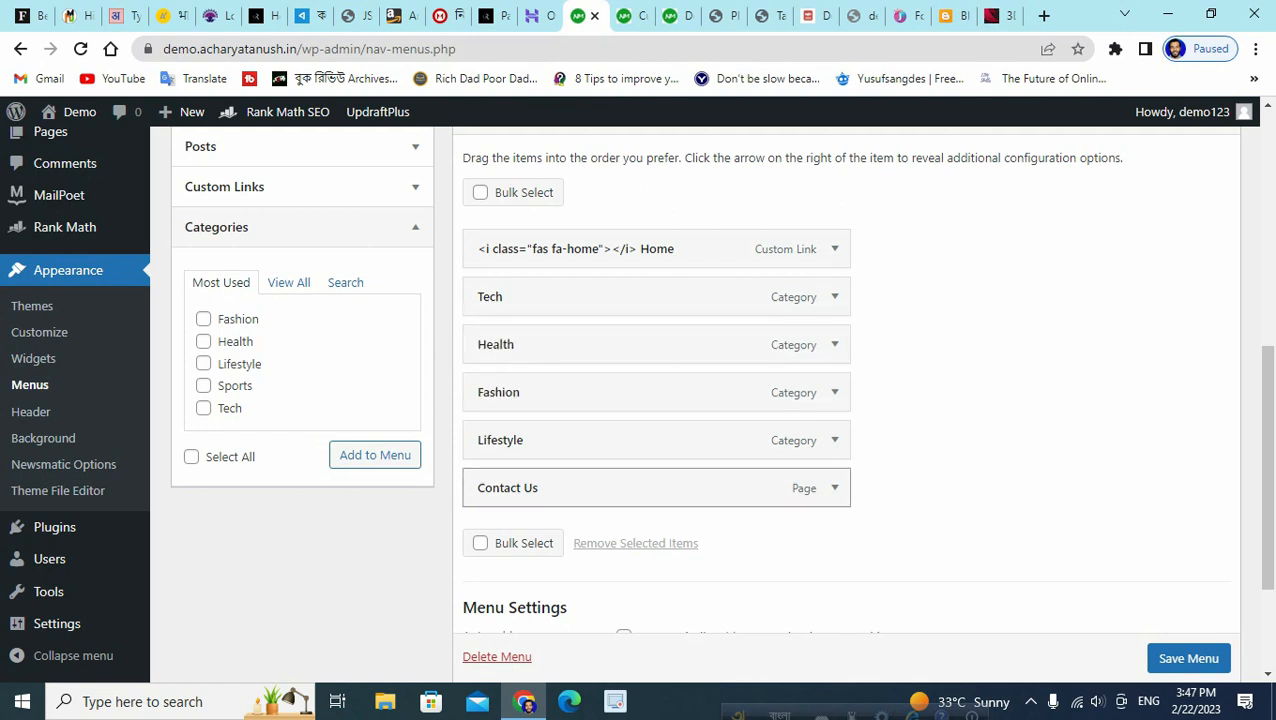
left_click_drag(560, 439, 560, 390)
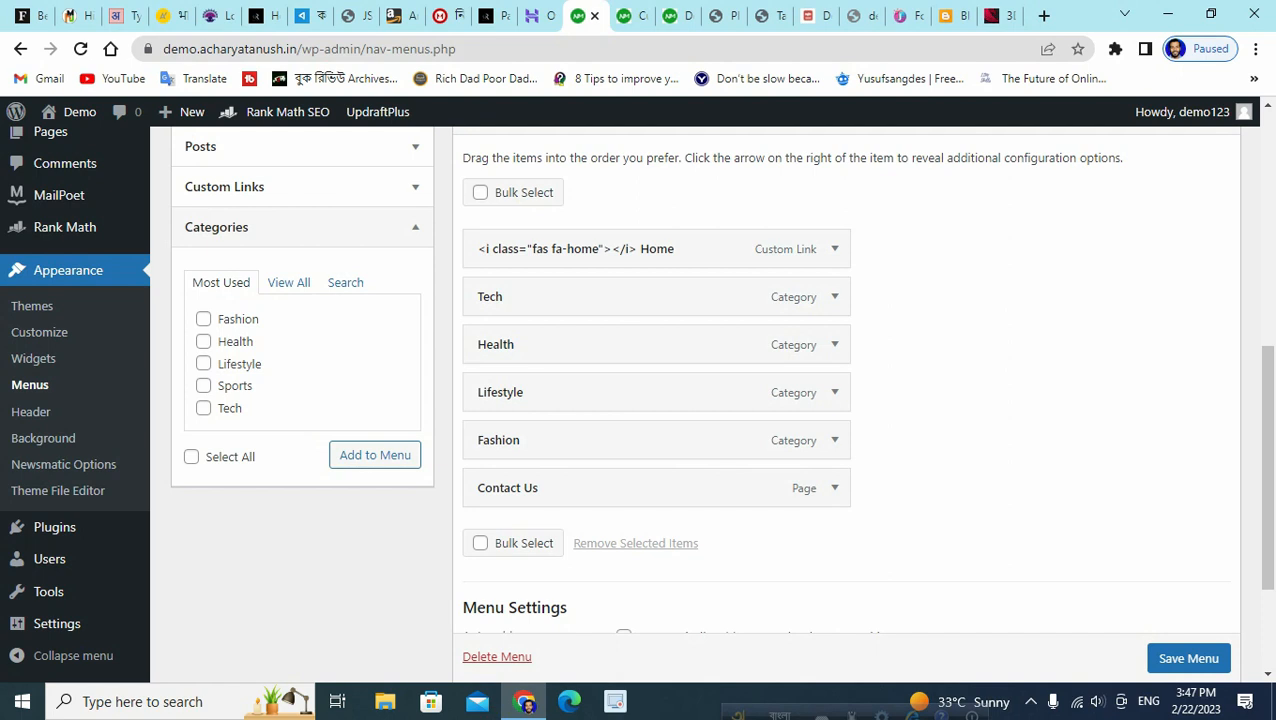
scroll(700, 400, "down", 3)
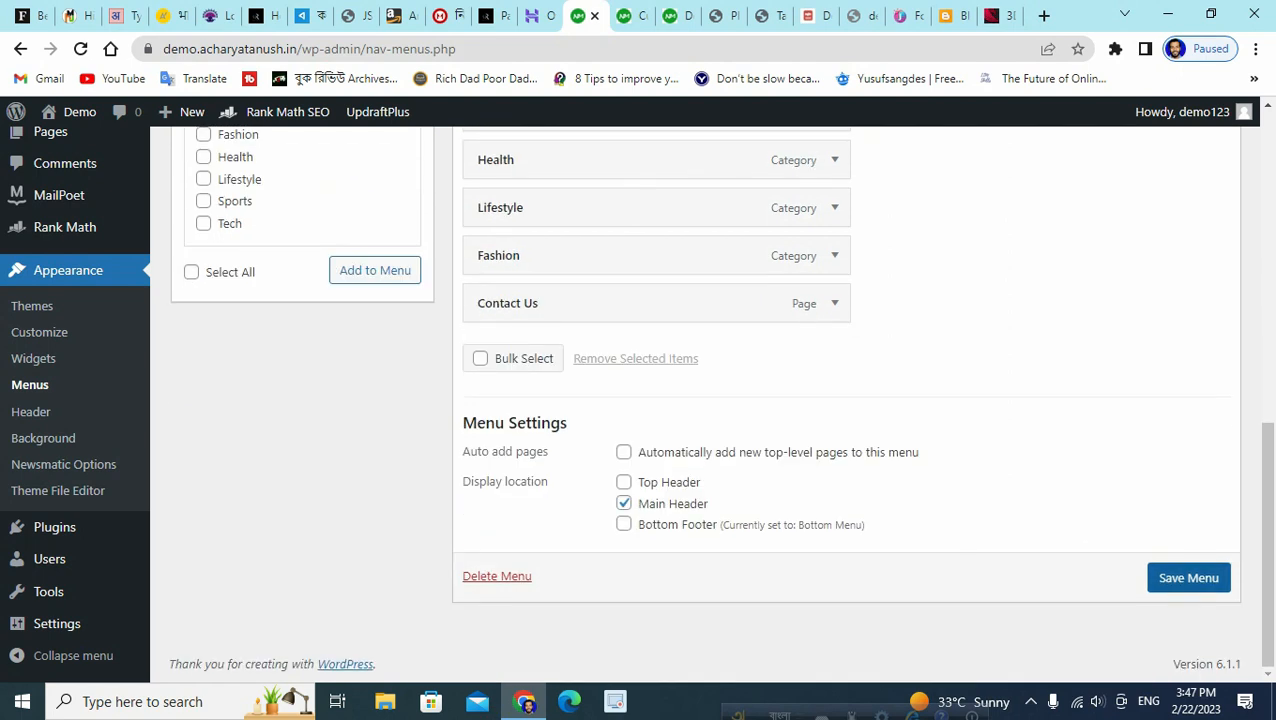
left_click(1188, 578)
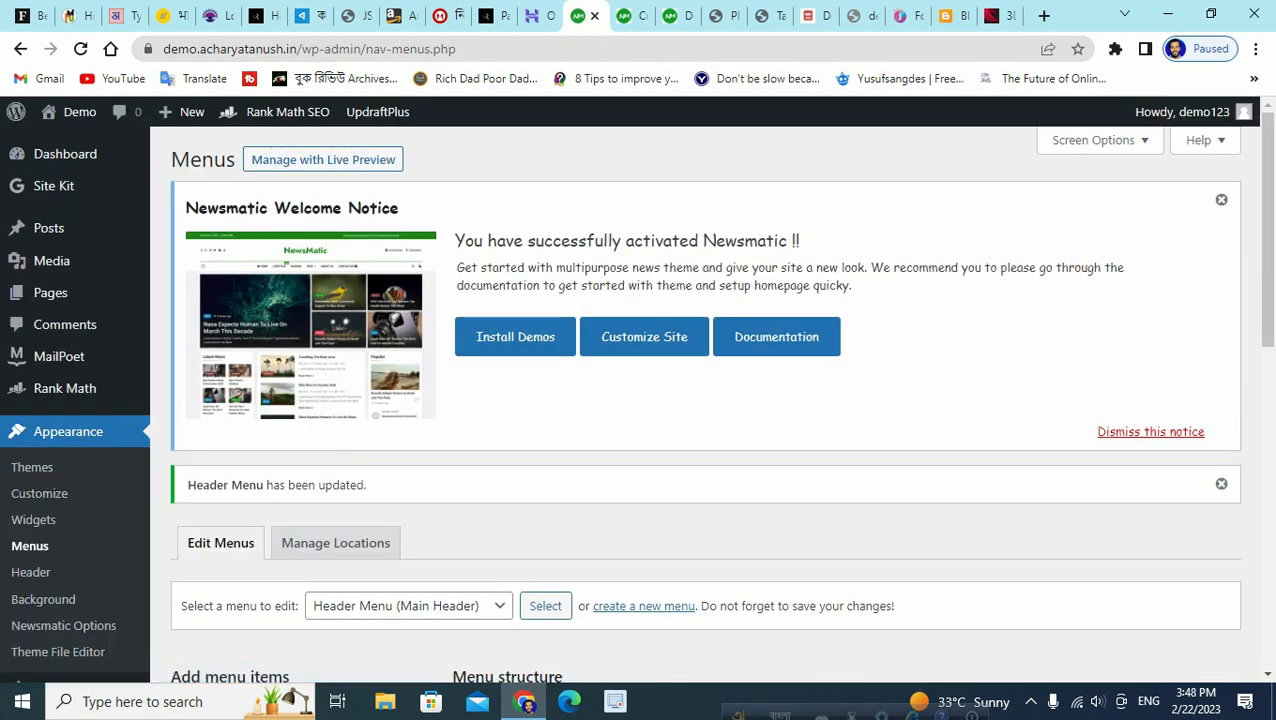
Reload the live Demo site and examine its header navigation and the links in its slide-out menu.
left_click(675, 15)
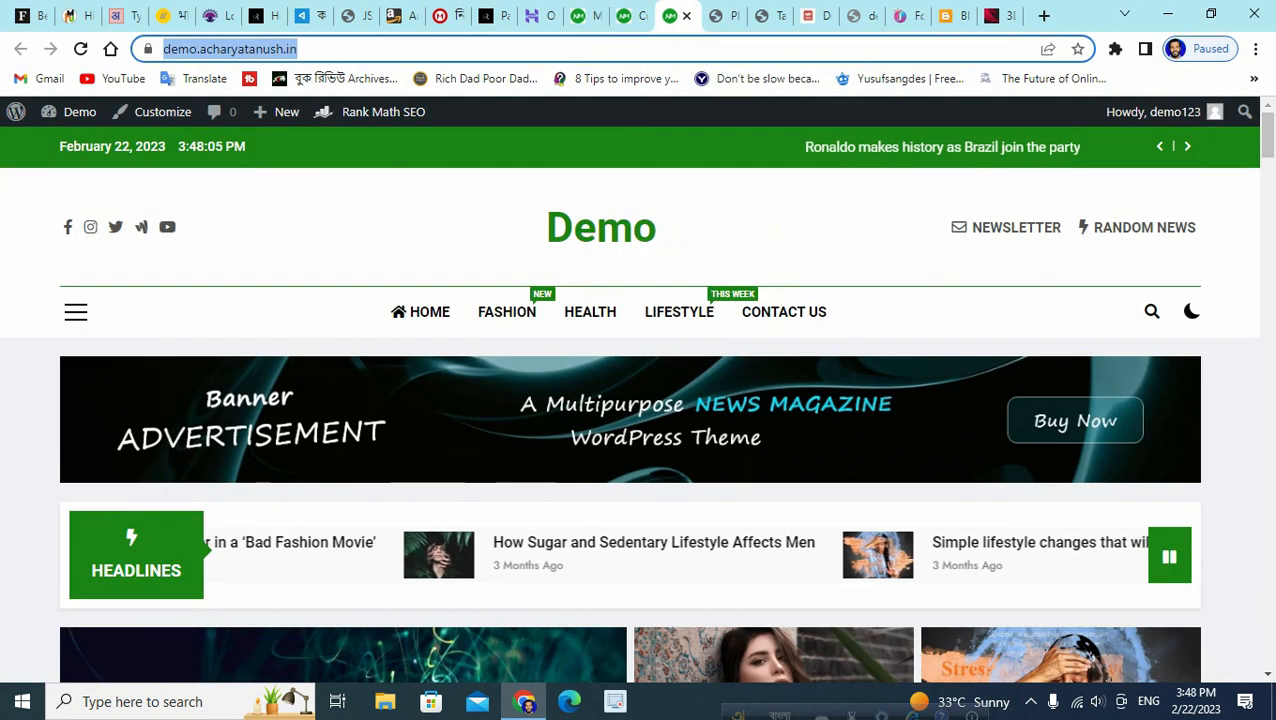
left_click(545, 227)
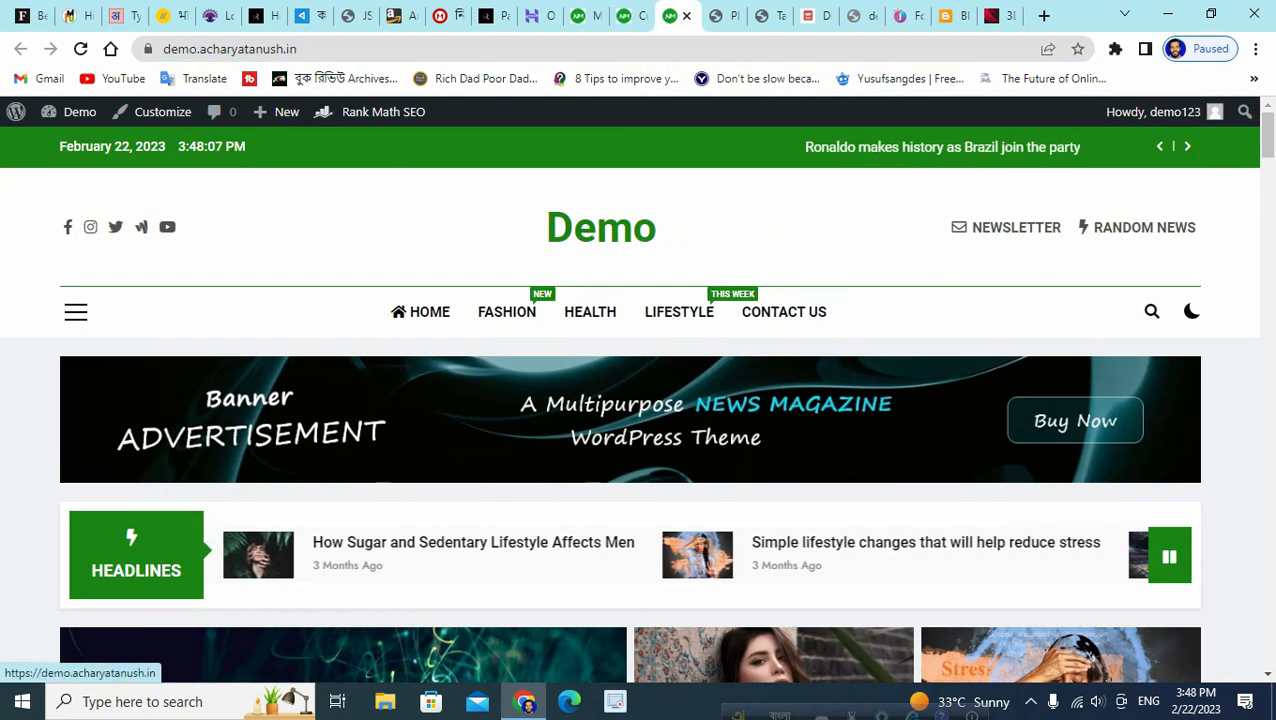
left_click(81, 48)
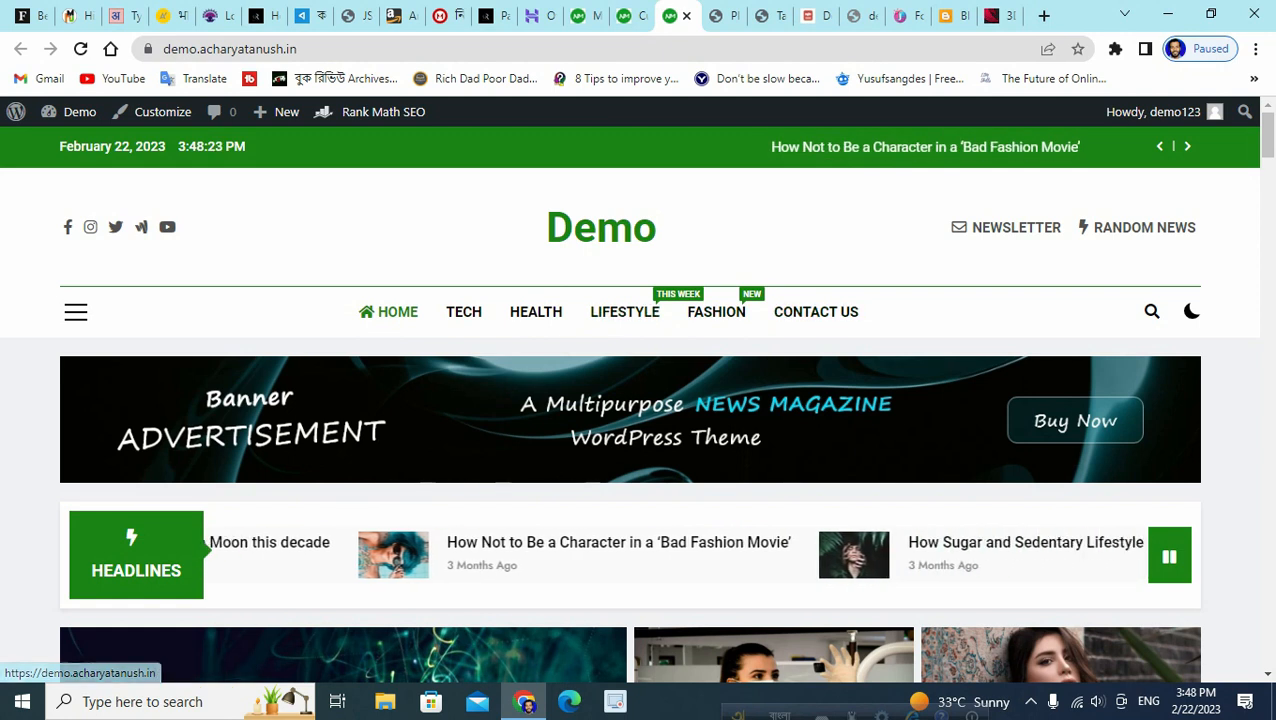
left_click(76, 312)
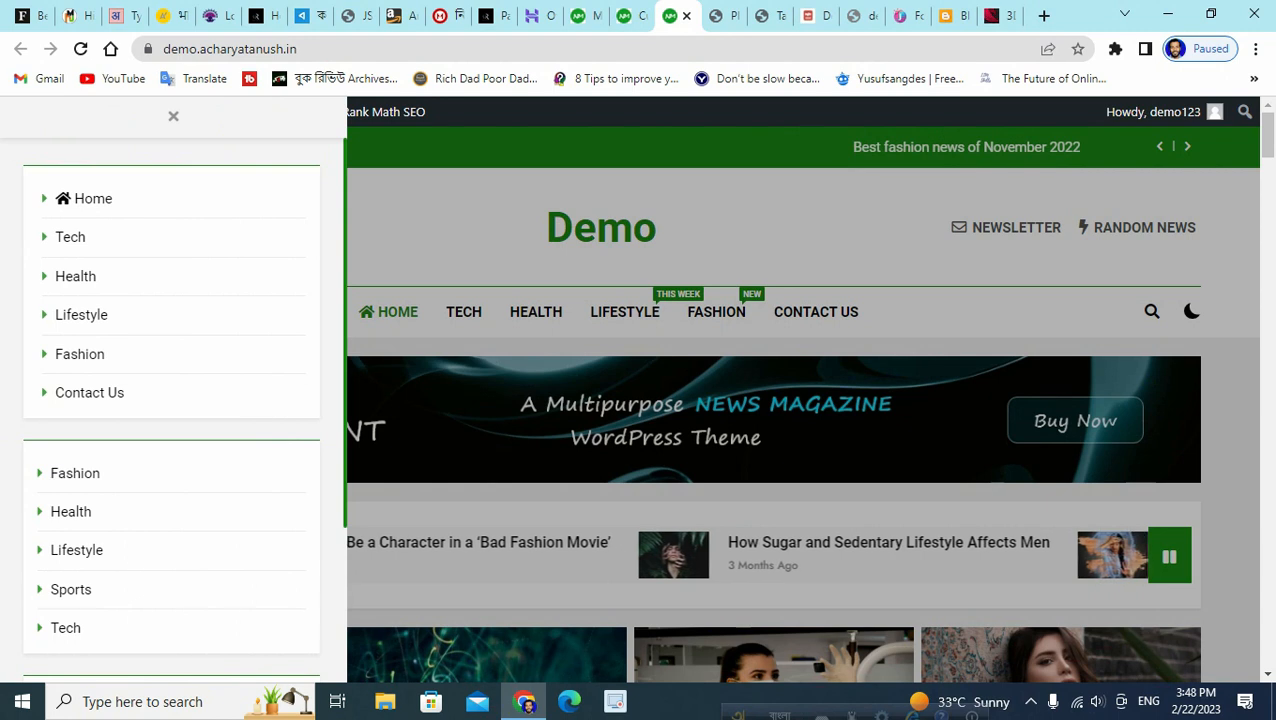
scroll(171, 400, "down", 2)
scroll(171, 400, "up", 2)
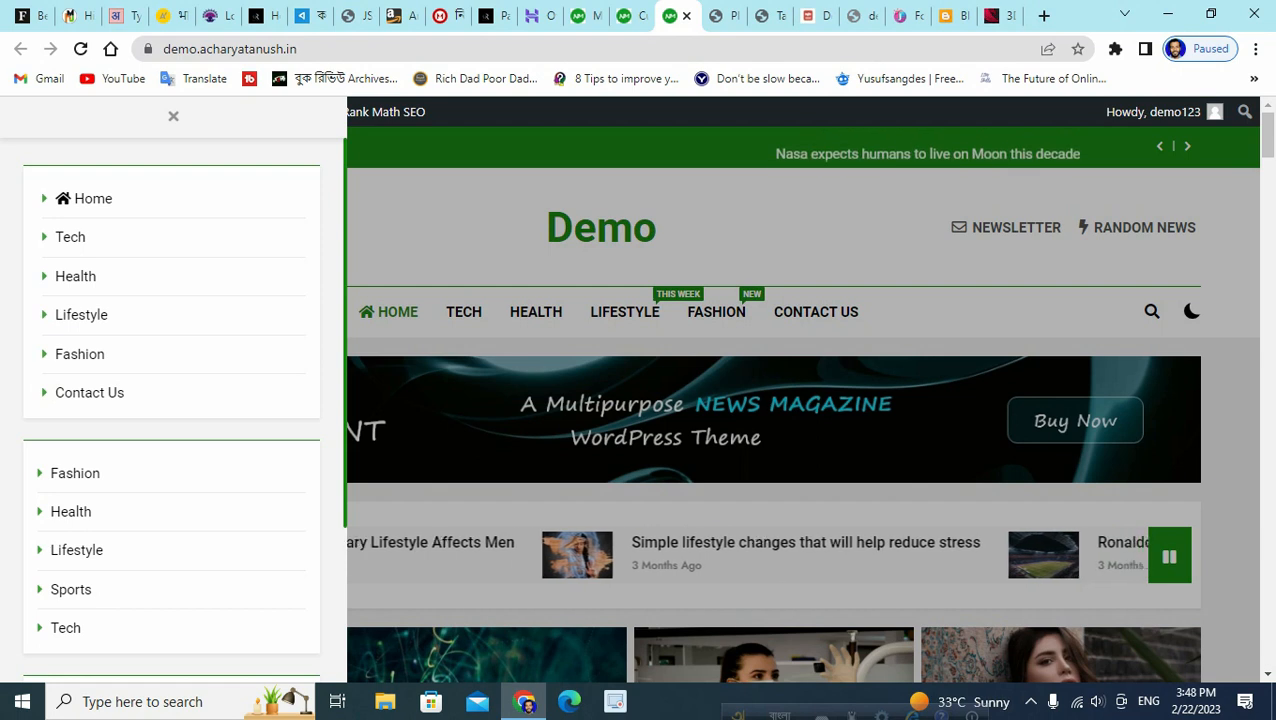
left_click(173, 116)
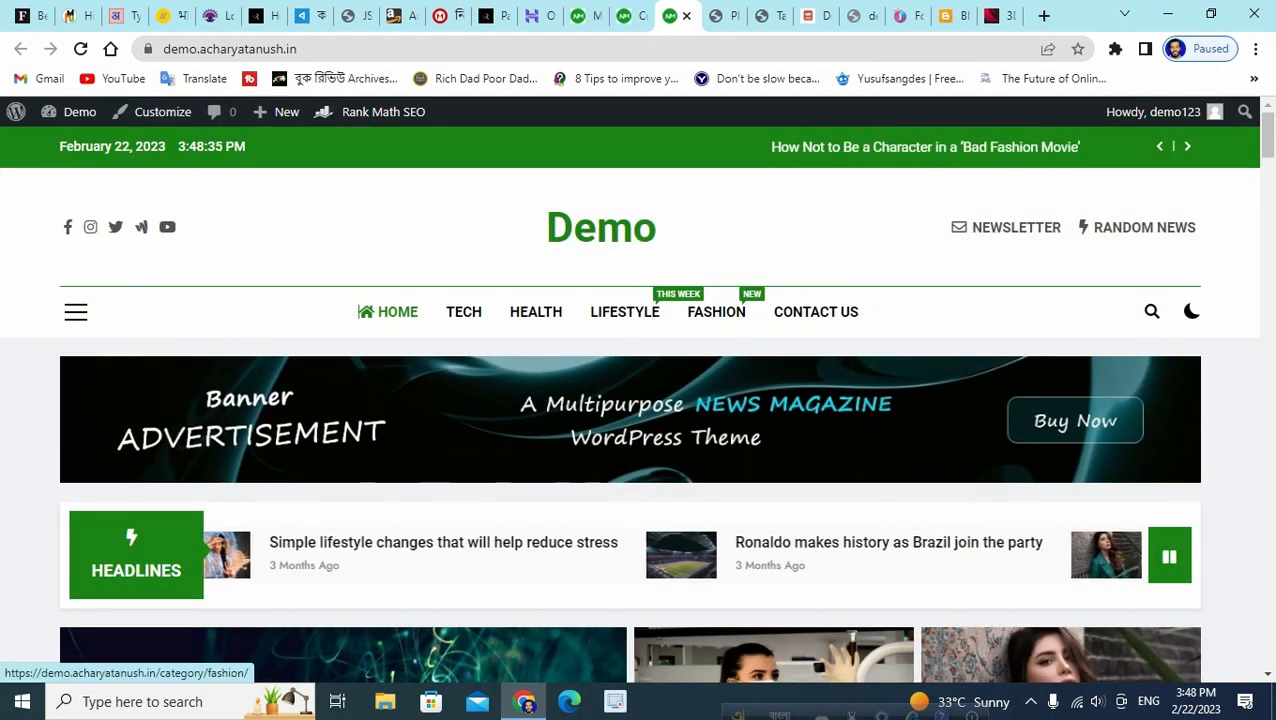
Examine the homepage's headlines, featured posts, post cards and Latest posts section.
scroll(640, 450, "down", 1)
scroll(640, 450, "down", 3)
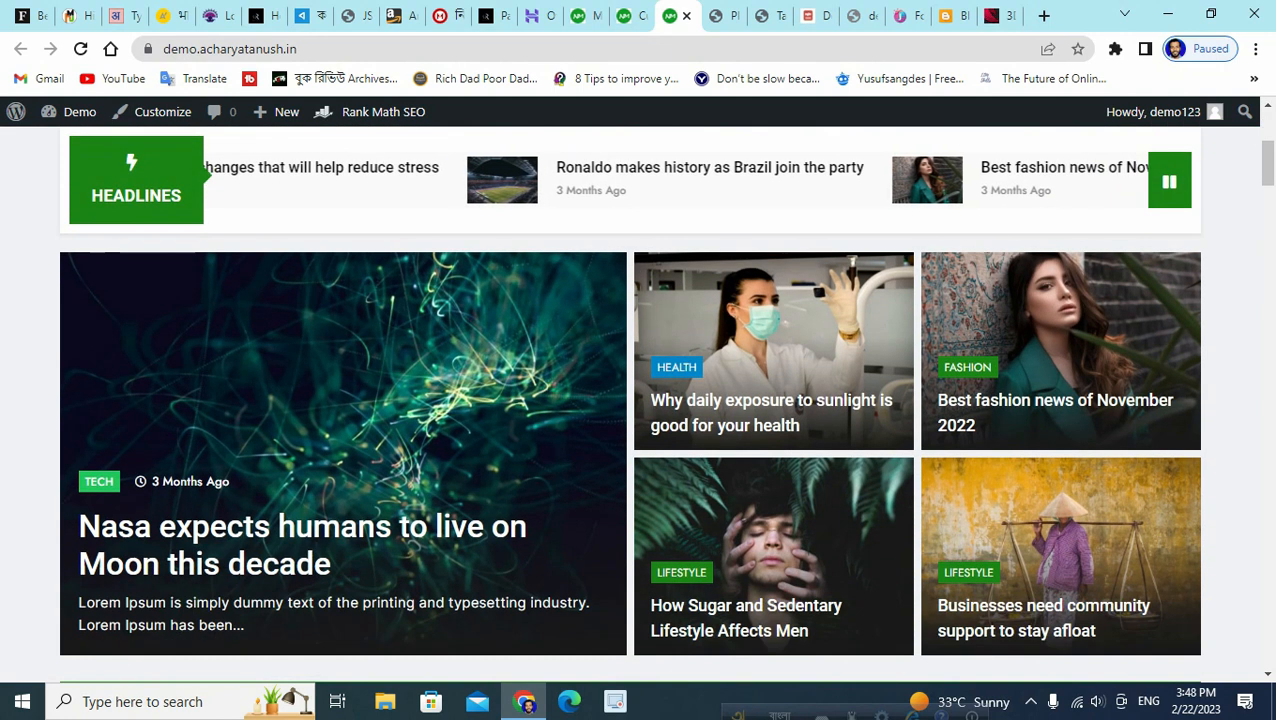
scroll(640, 450, "up", 4)
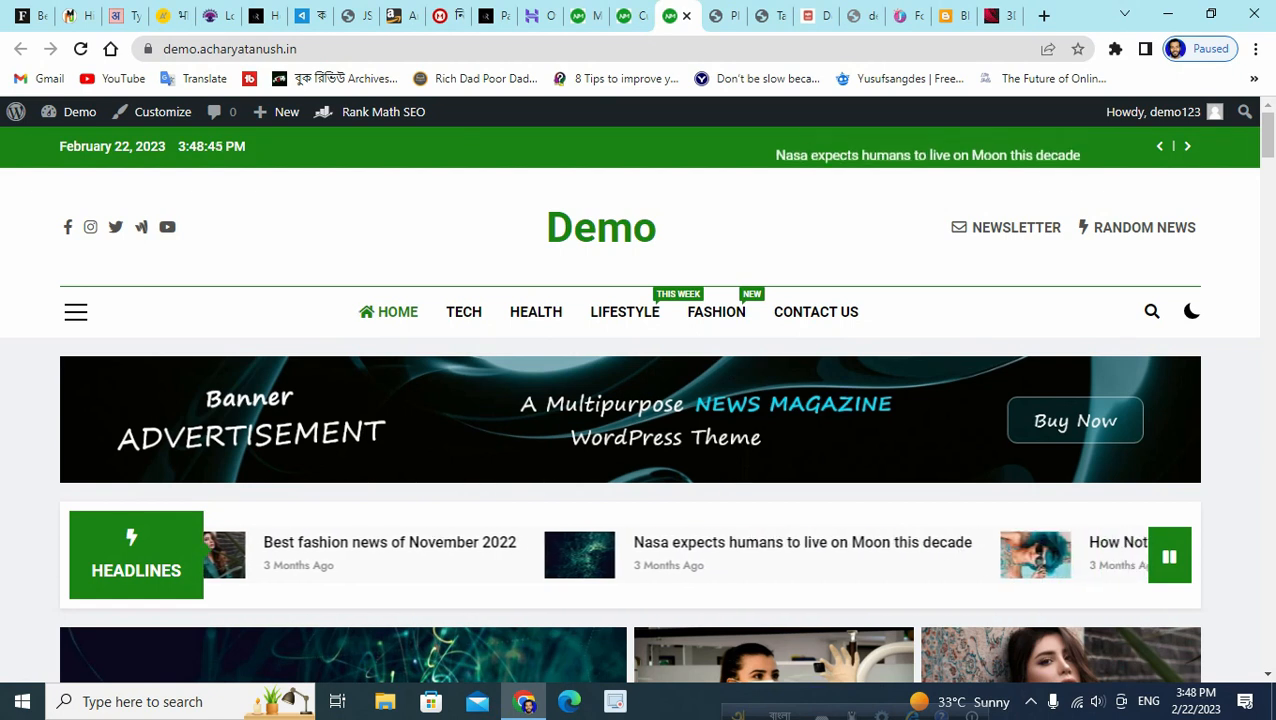
scroll(638, 400, "down", 10)
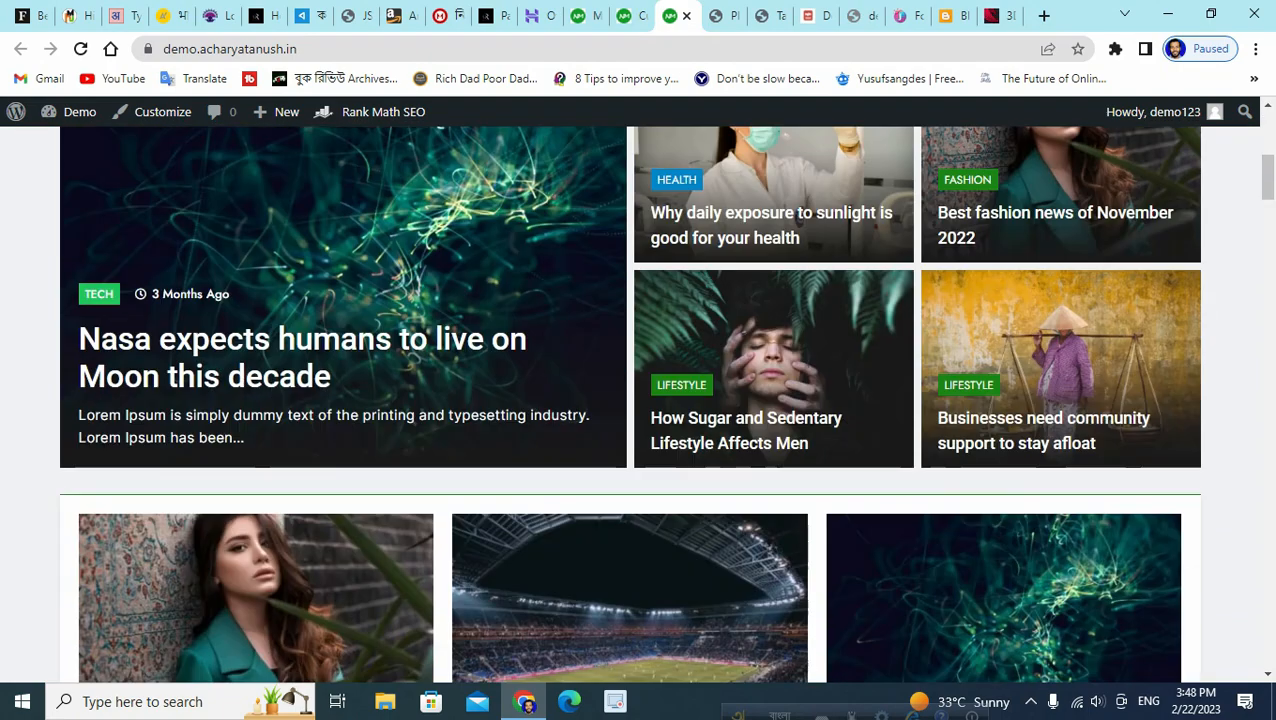
scroll(638, 400, "up", 10)
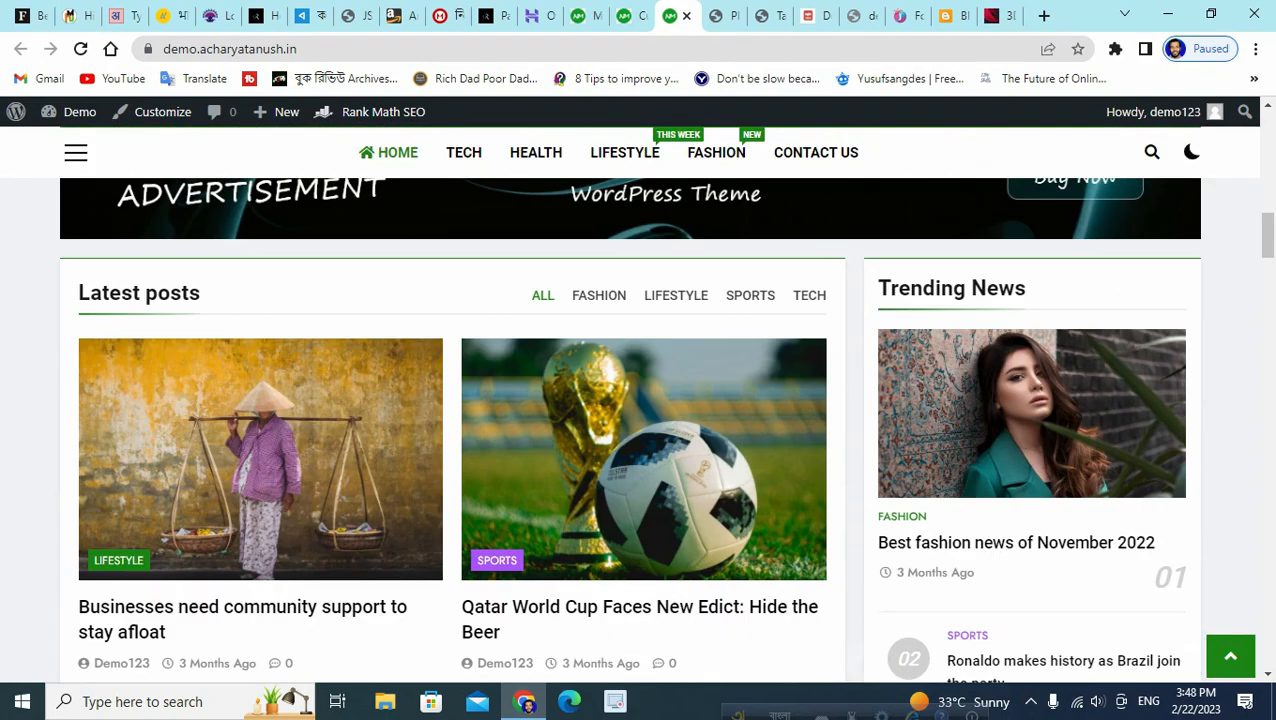
scroll(638, 400, "down", 3)
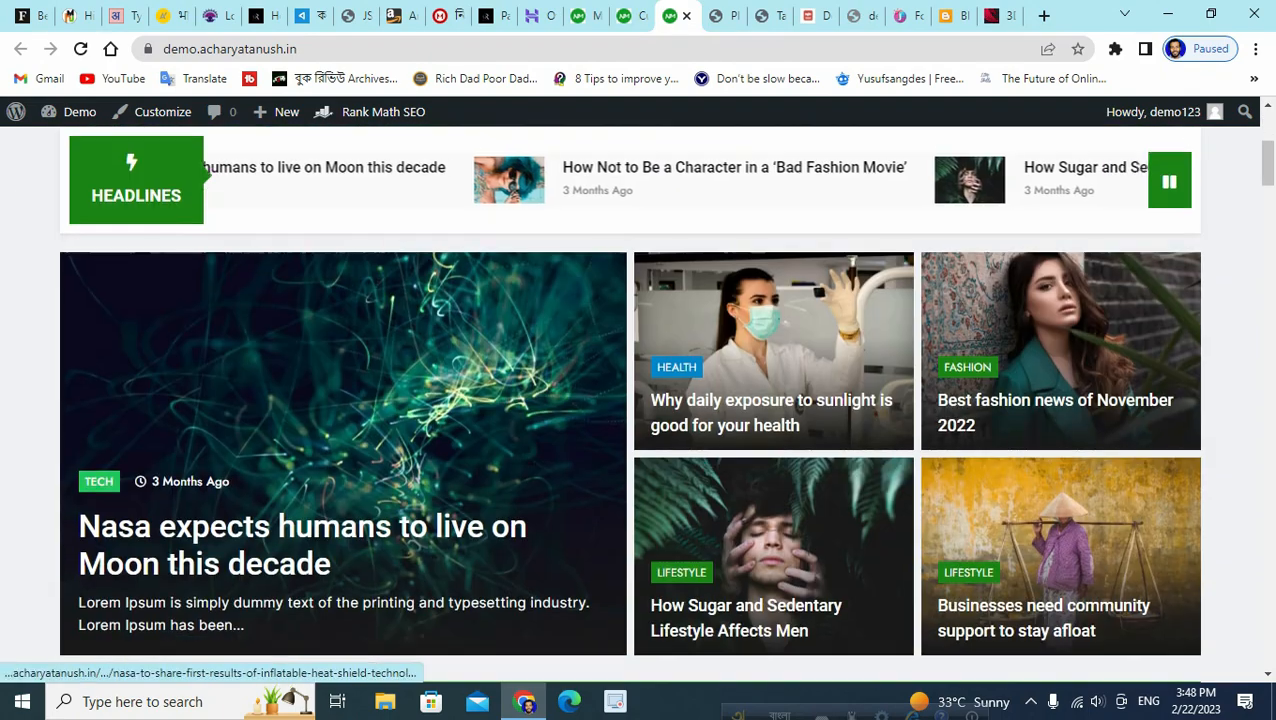
scroll(638, 400, "down", 5)
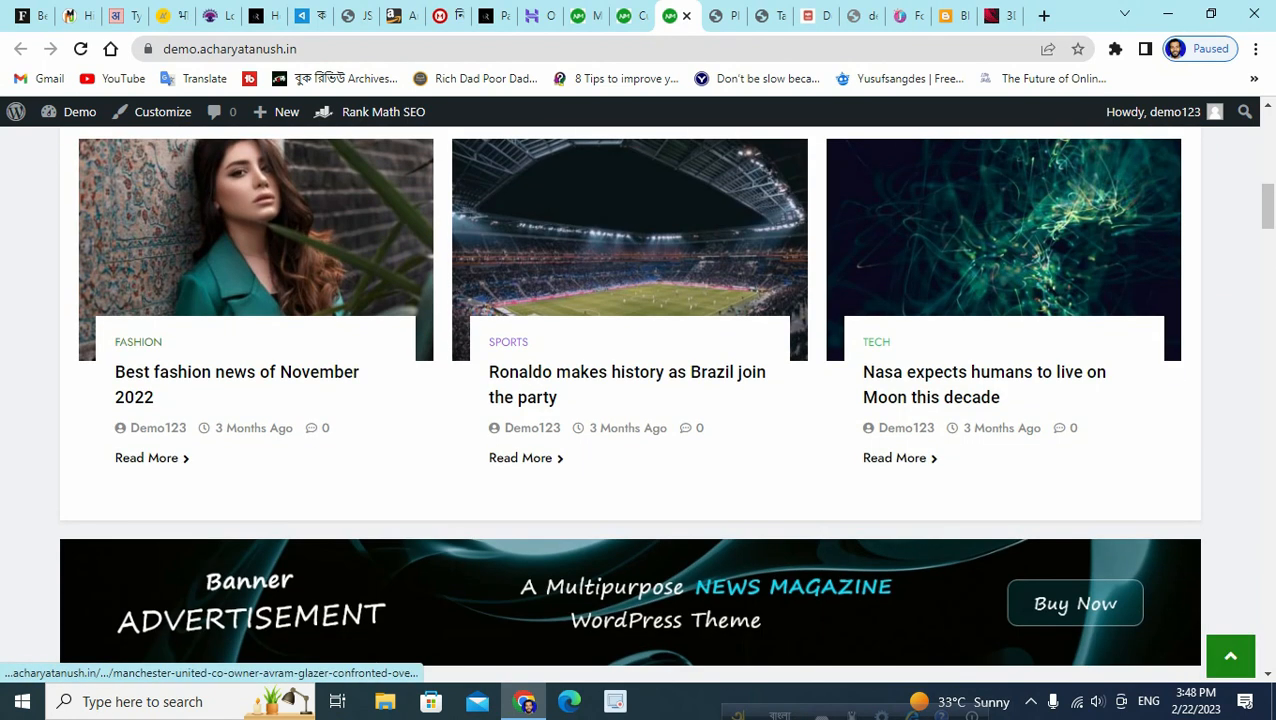
Look through the remaining homepage sections below the post cards and return to the header.
scroll(638, 400, "down", 10)
scroll(638, 400, "down", 10)
scroll(638, 400, "up", 20)
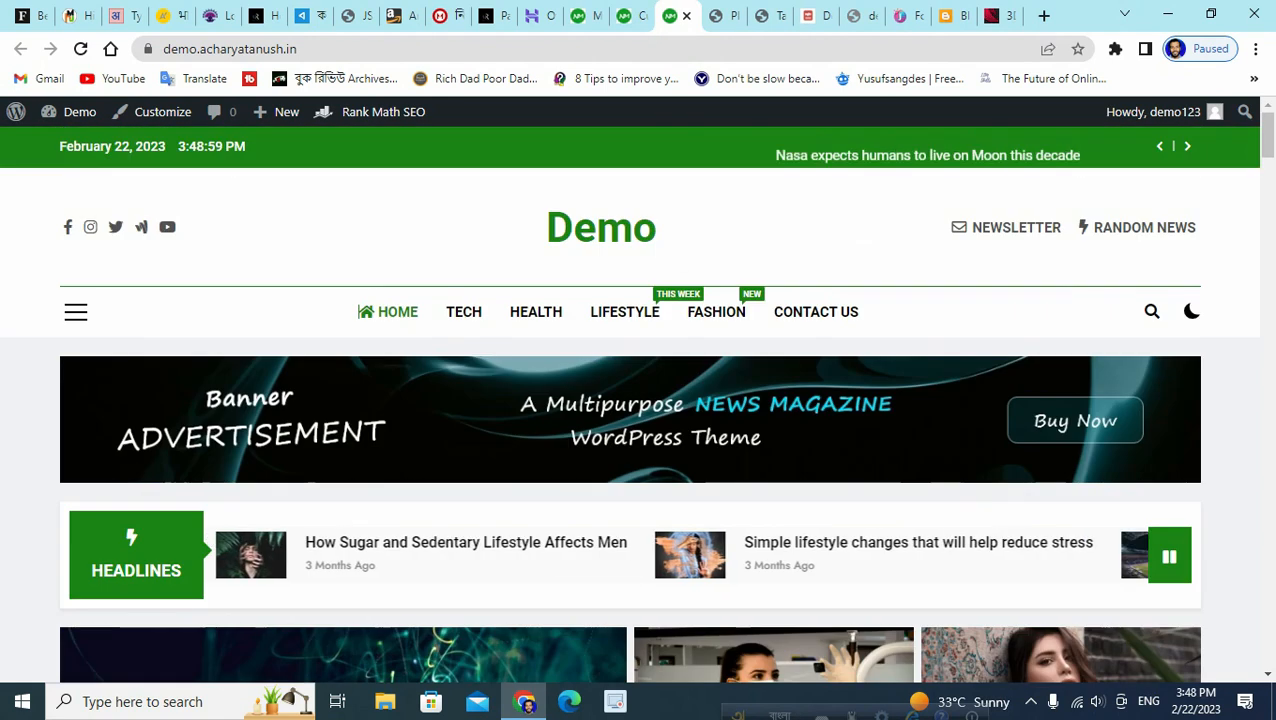
Return to the site's admin area and open the page for adding new themes.
left_click(625, 16)
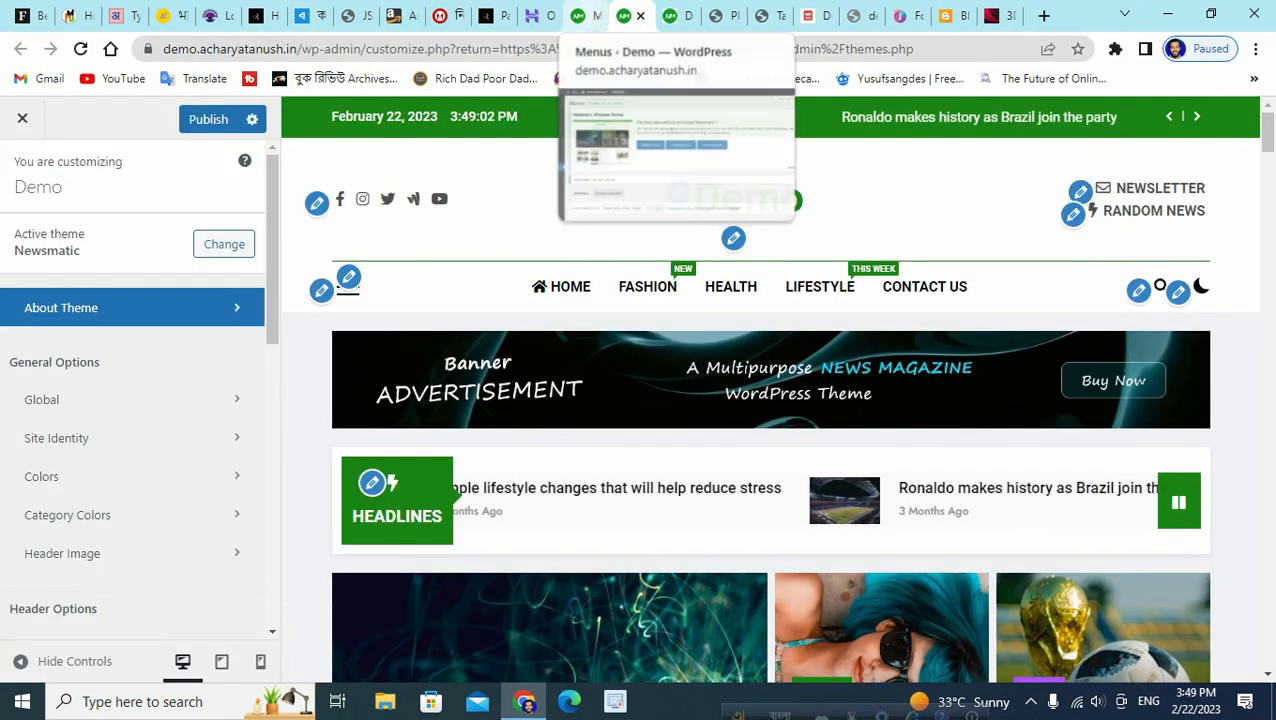
left_click(585, 16)
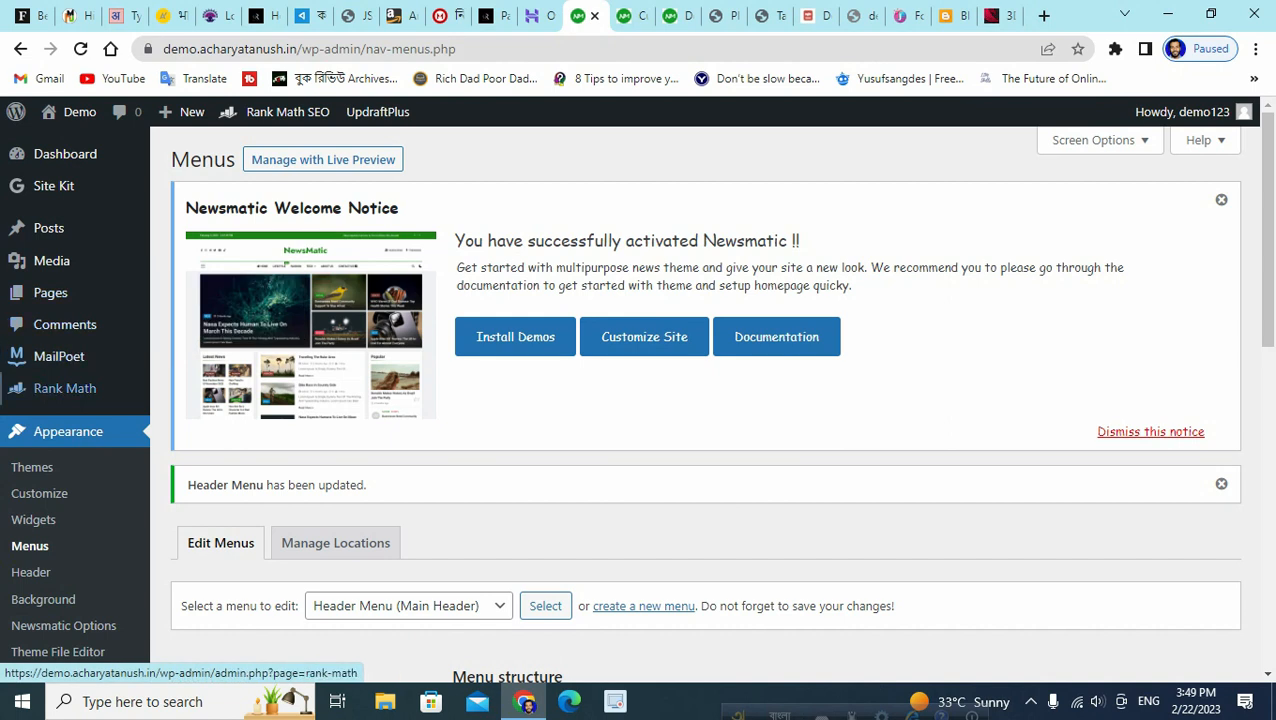
left_click(32, 467)
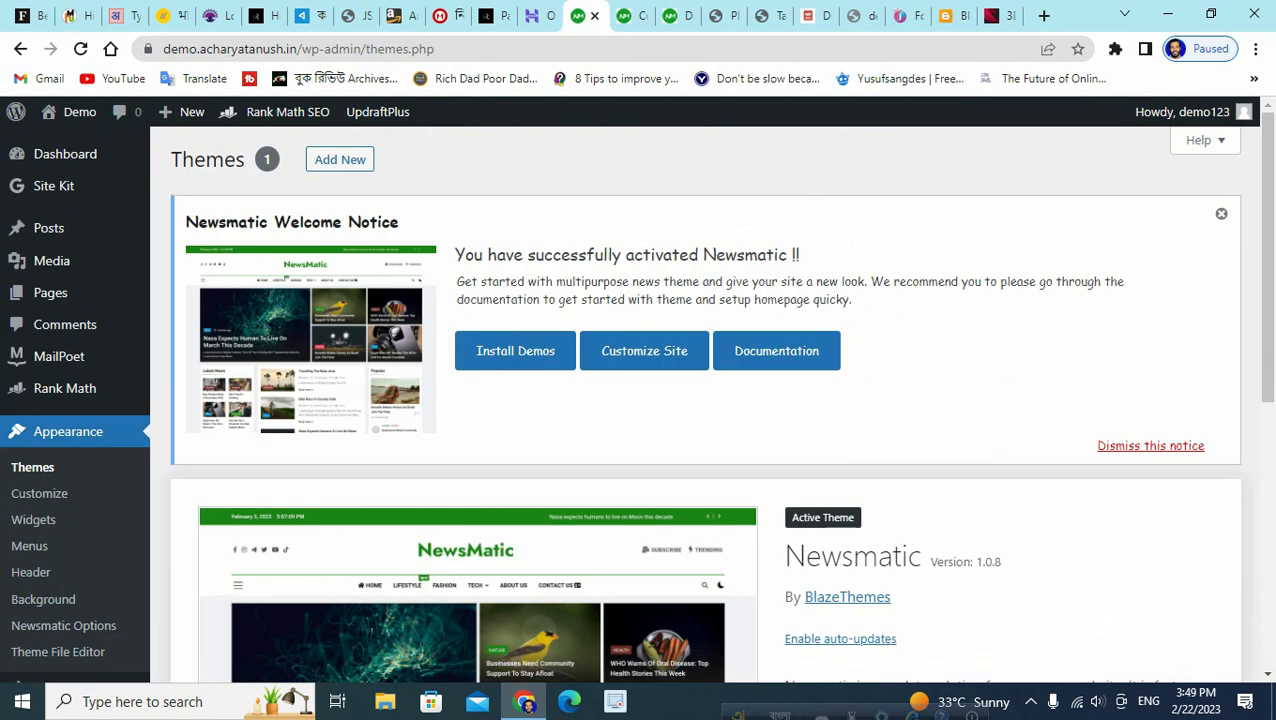
left_click(340, 159)
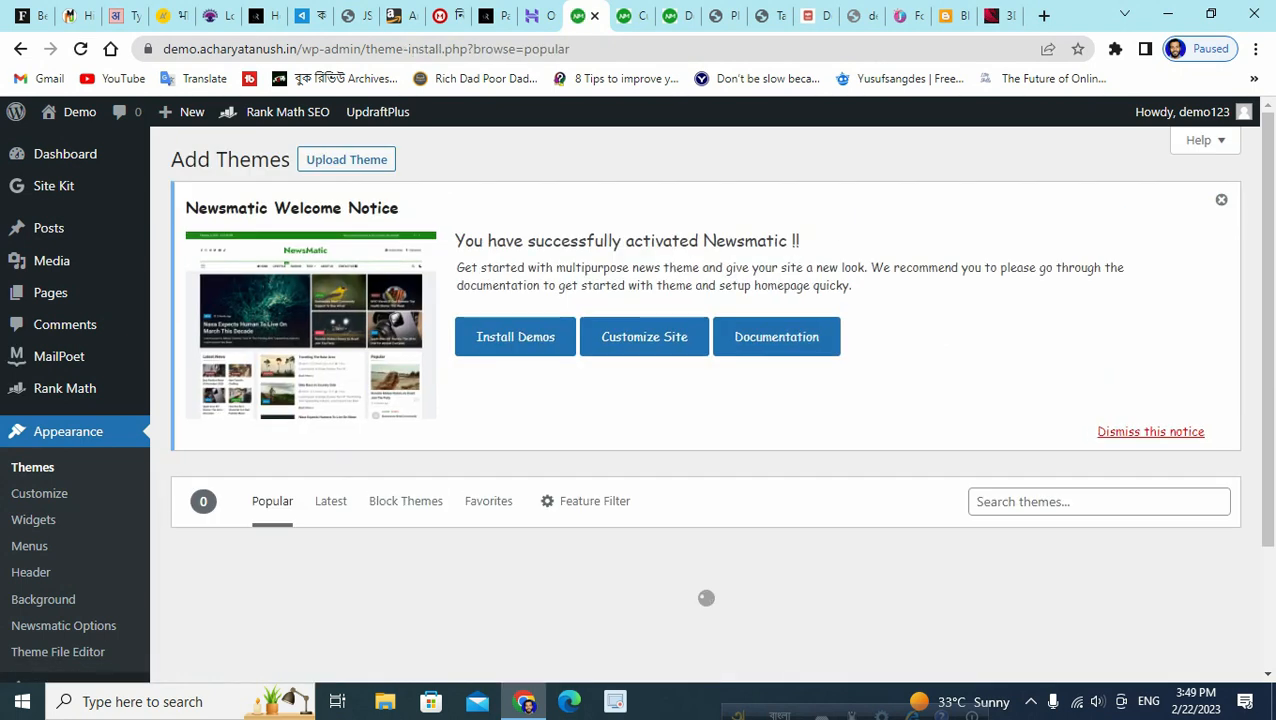
Find GeneratePress among the popular themes, install it and activate it.
scroll(706, 598, "down", 8)
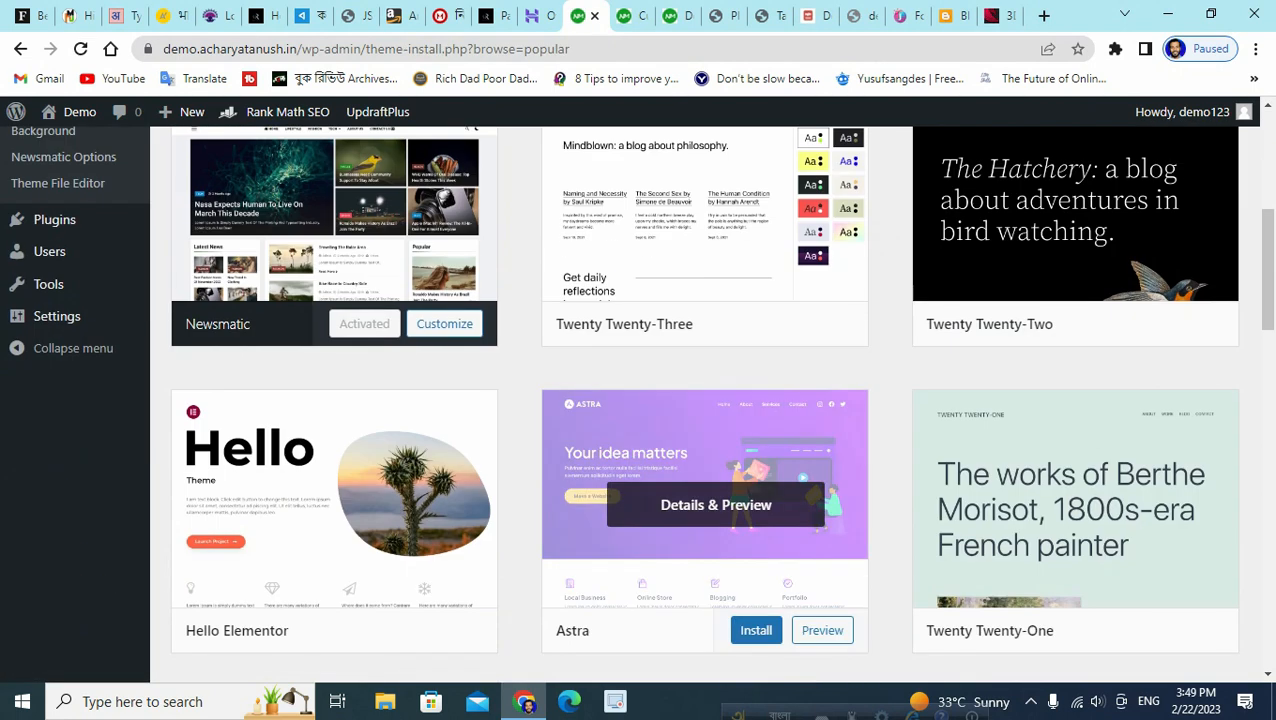
scroll(716, 540, "down", 3)
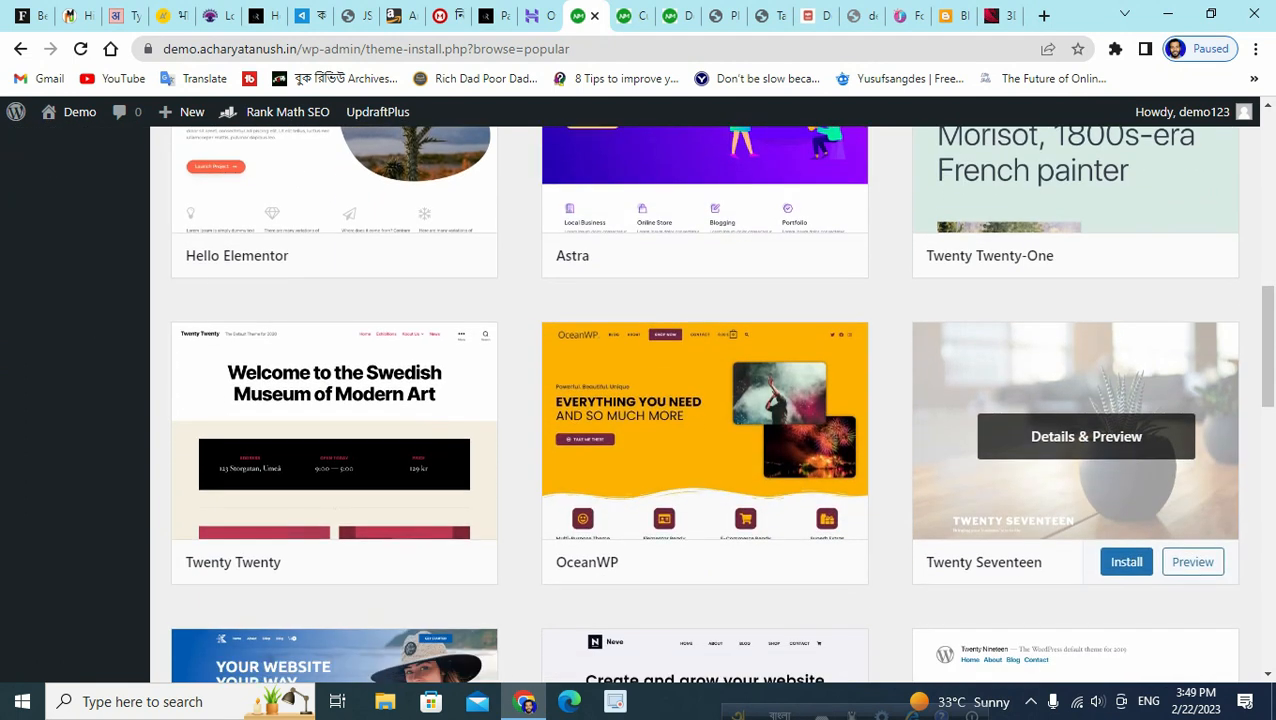
scroll(716, 560, "down", 2)
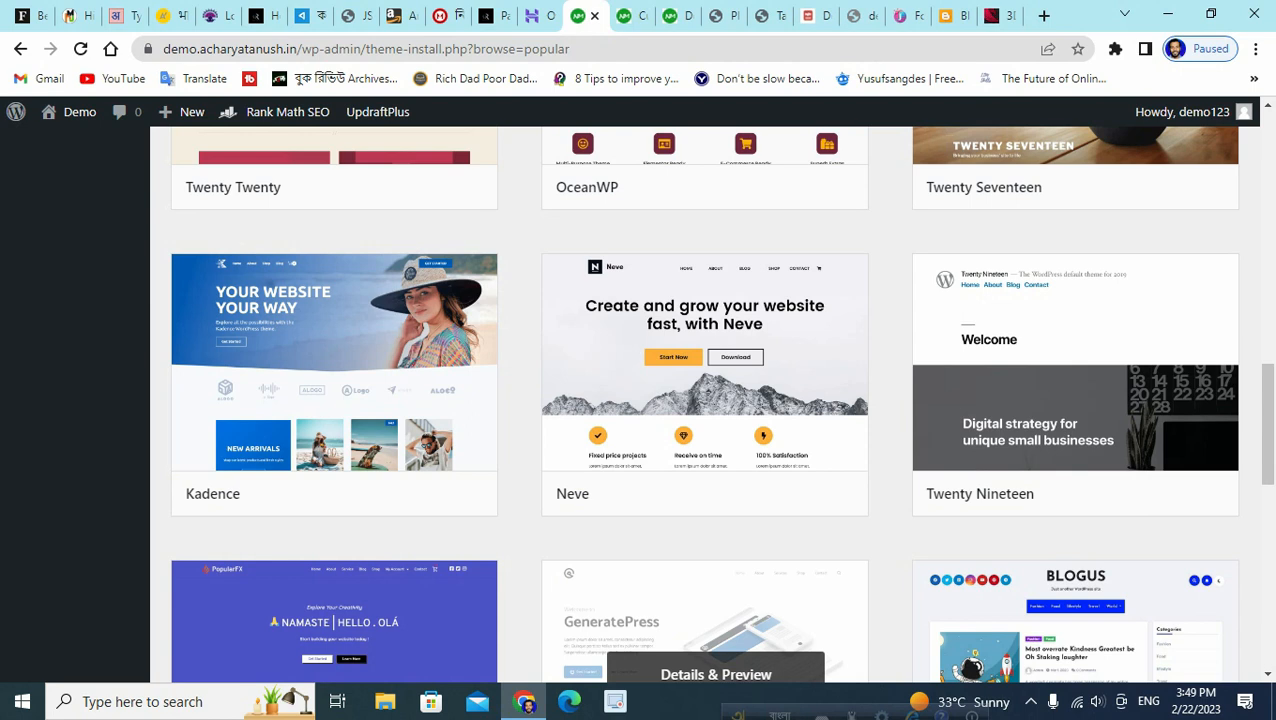
scroll(716, 560, "down", 2)
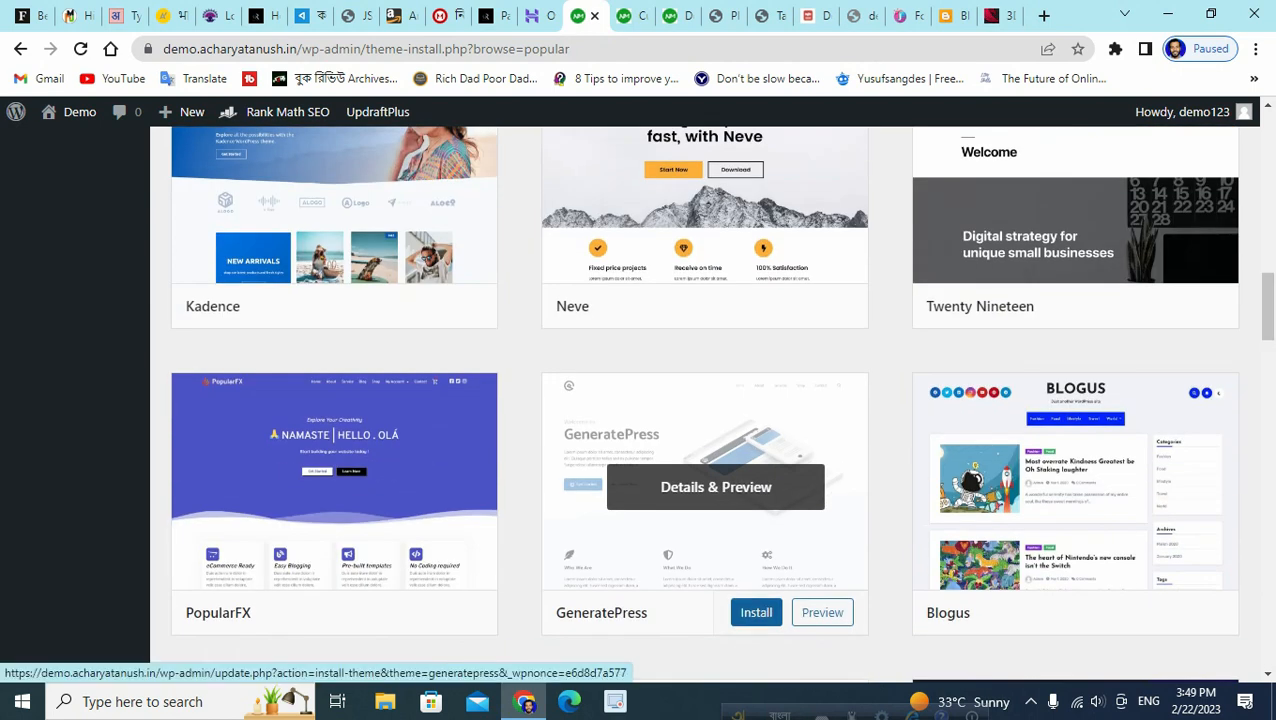
left_click(756, 612)
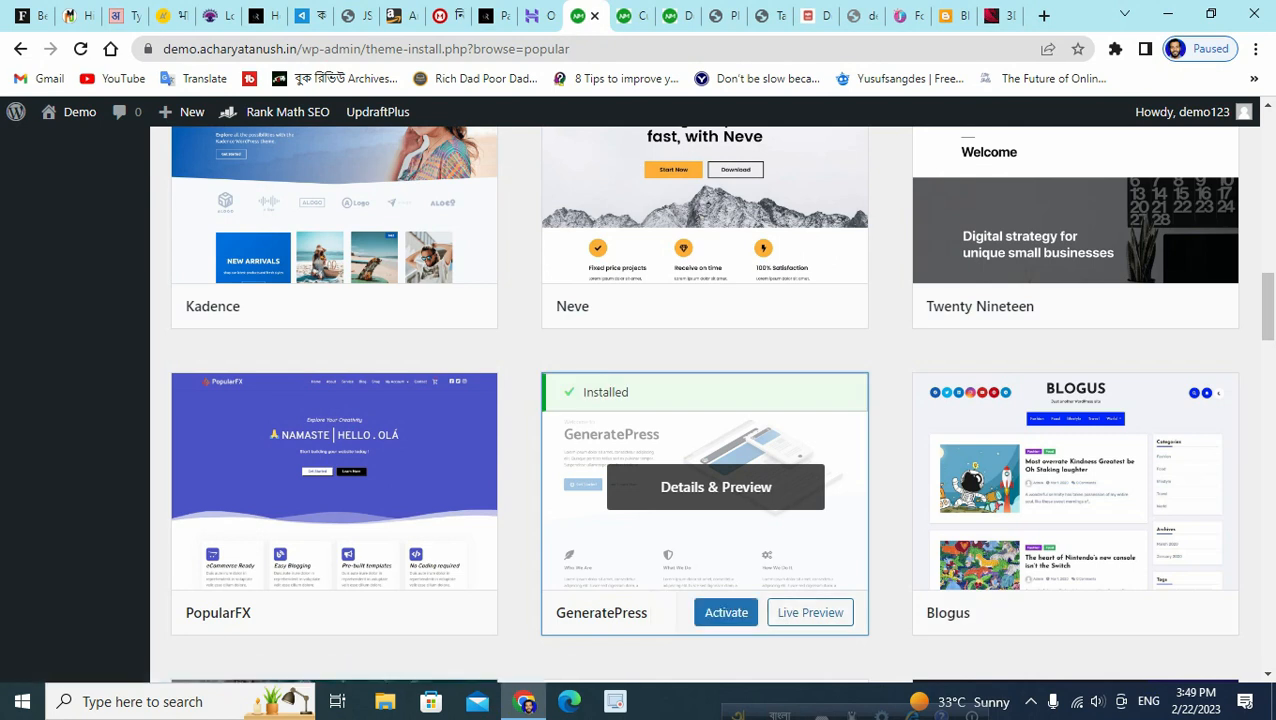
left_click(726, 612)
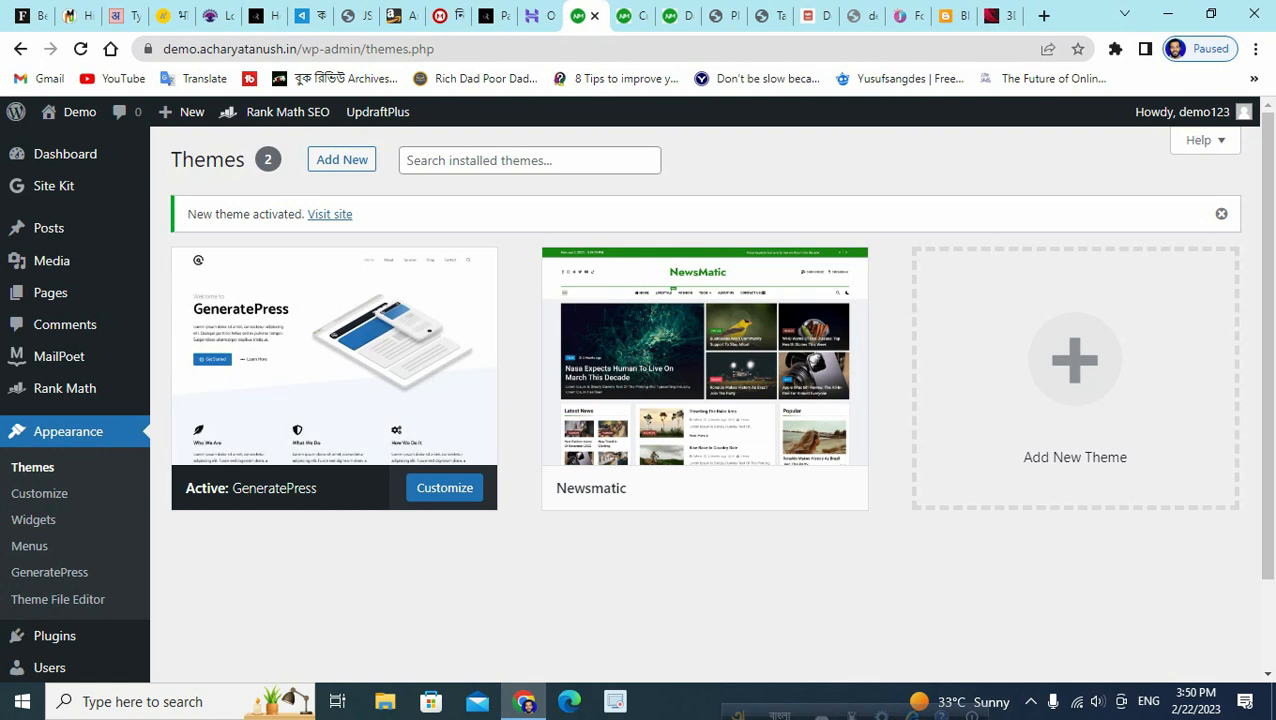
Reload the live Demo site and examine its header navigation, posts and sidebar under the GeneratePress theme.
left_click(672, 15)
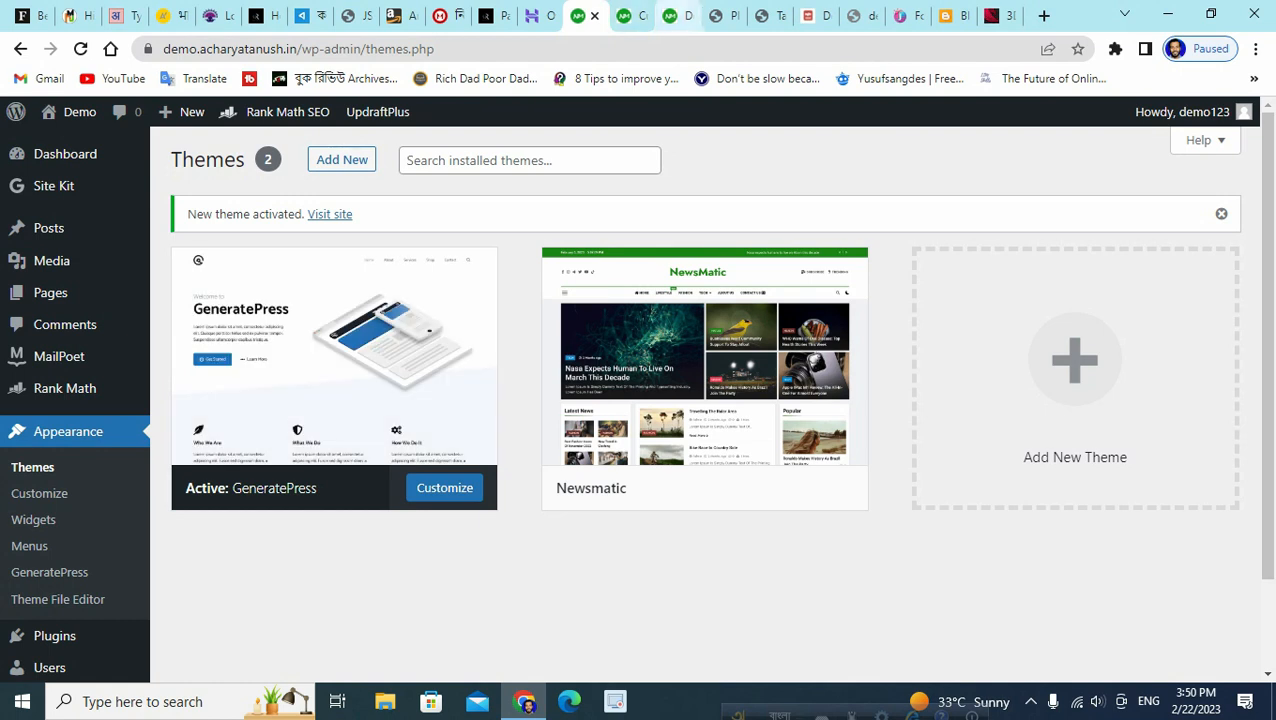
key("F5")
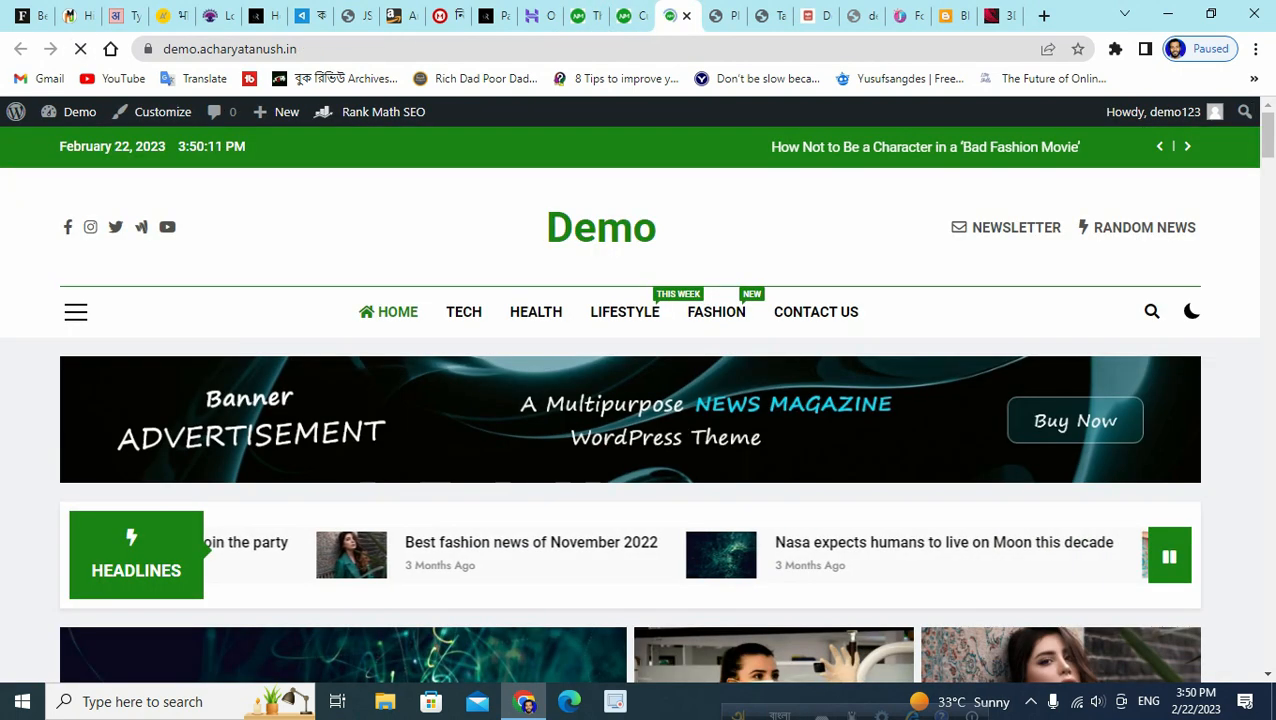
scroll(450, 400, "down", 10)
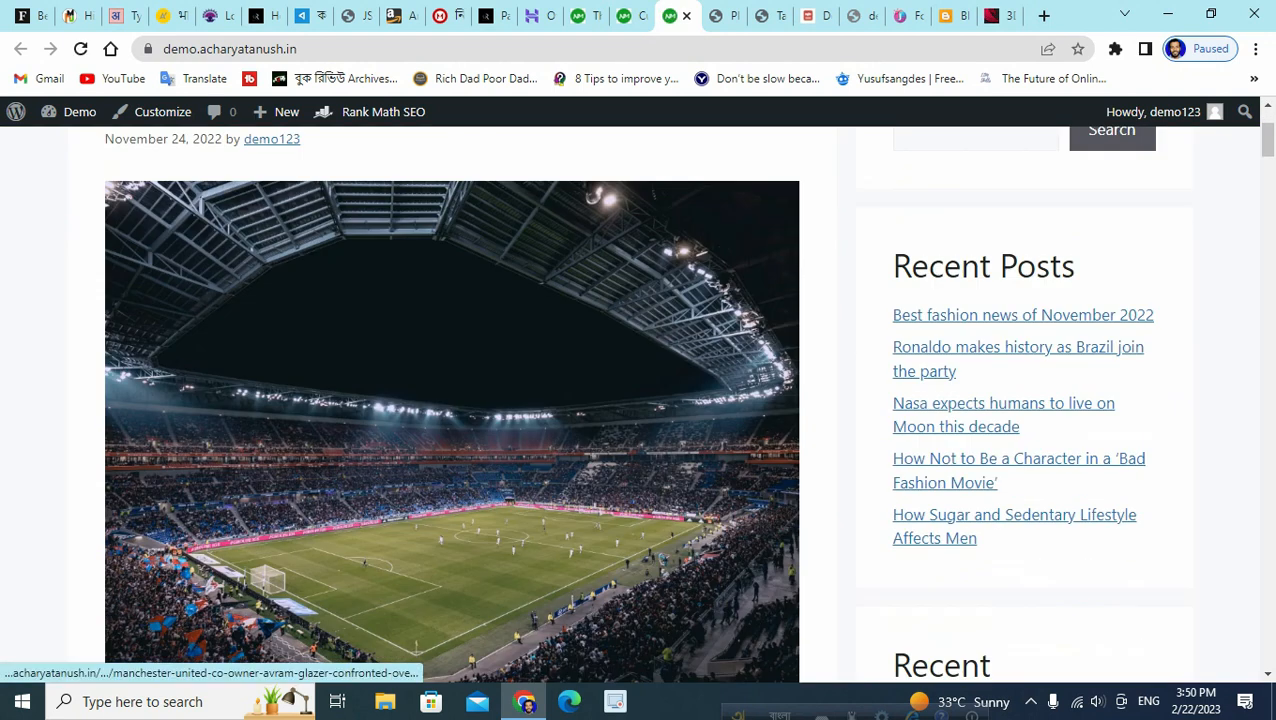
scroll(450, 400, "up", 7)
scroll(450, 400, "up", 4)
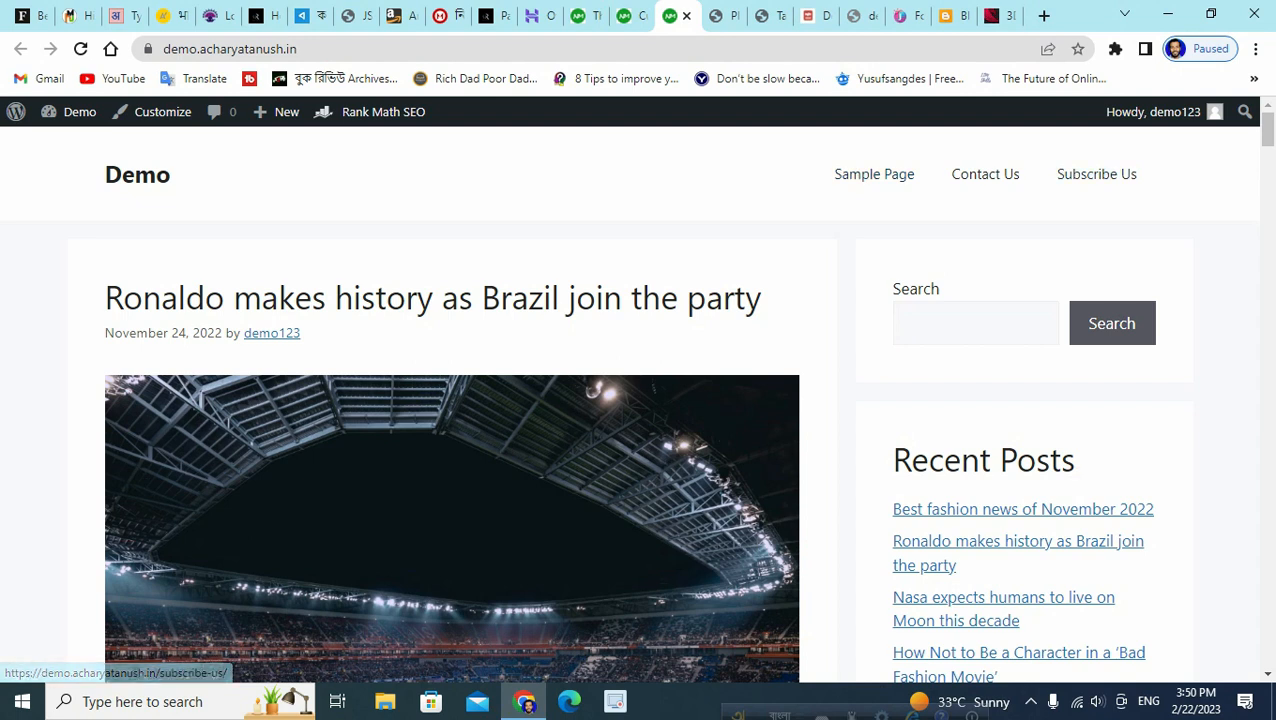
scroll(450, 400, "down", 15)
scroll(450, 400, "down", 20)
scroll(450, 400, "down", 20)
scroll(450, 400, "up", 20)
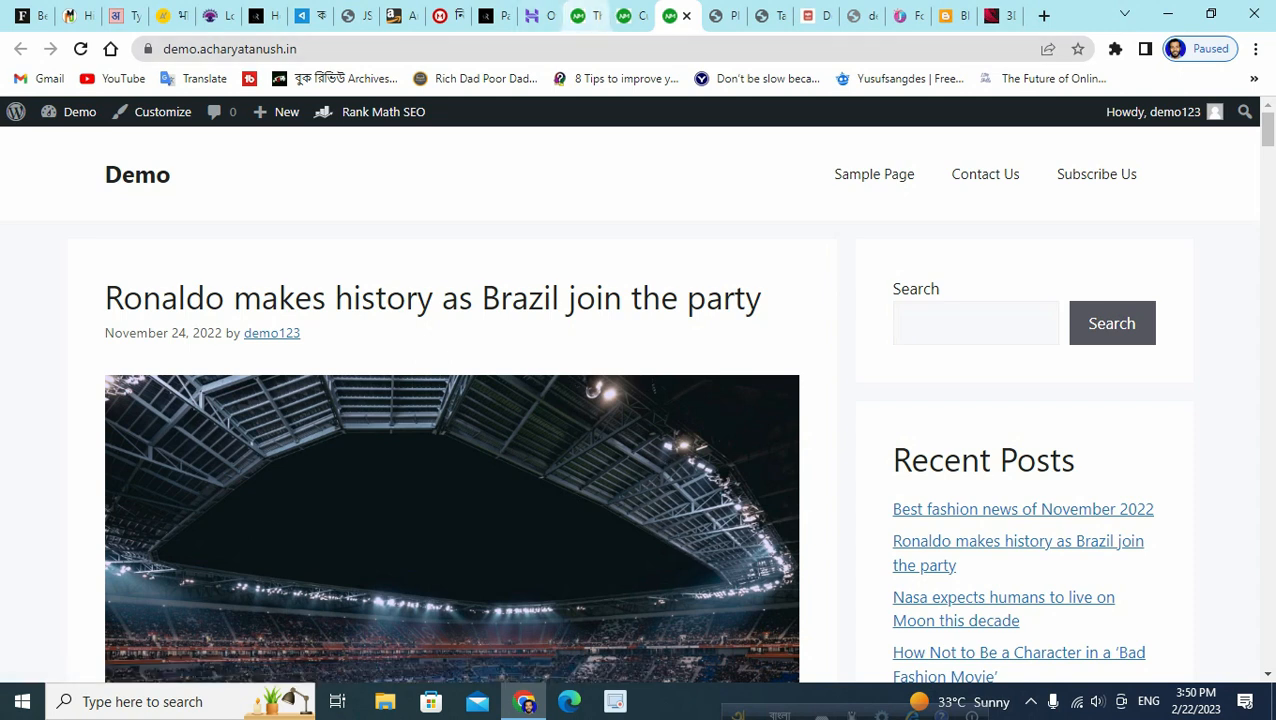
Assign the Header Menu to the Primary Menu display location in the site's admin and save the menu.
left_click(578, 15)
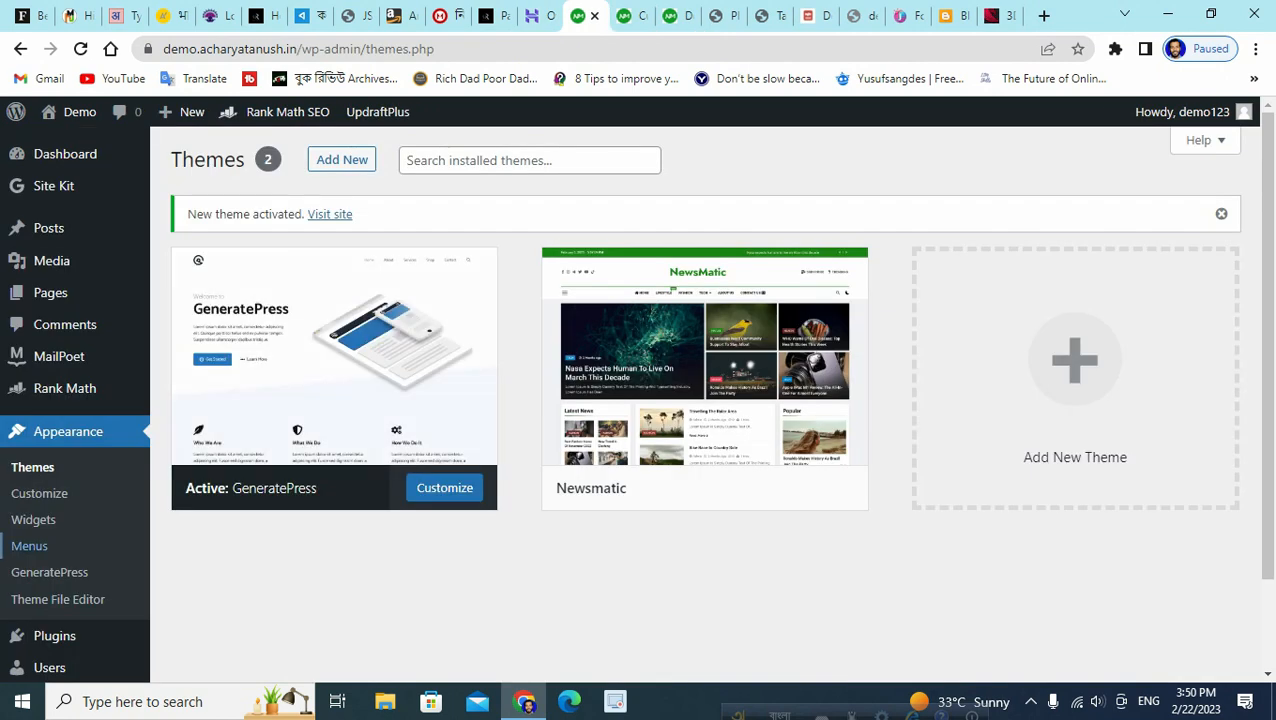
scroll(30, 452, "down", 2)
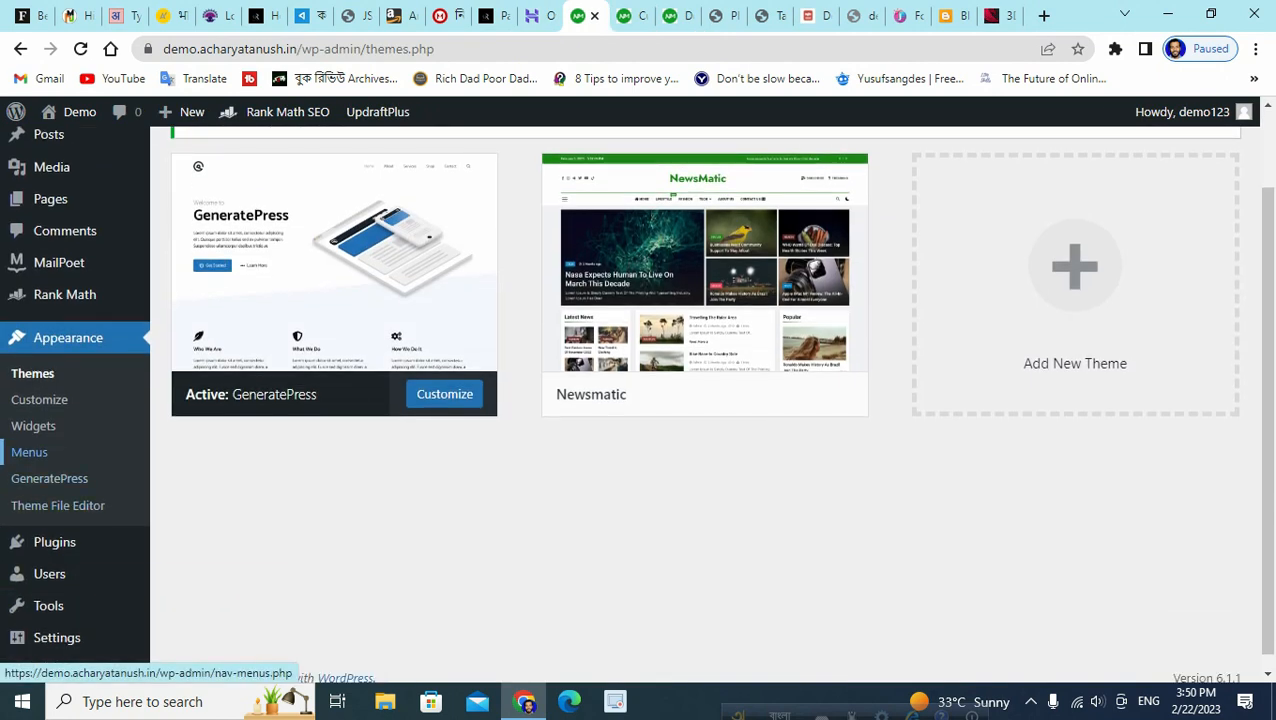
left_click(30, 452)
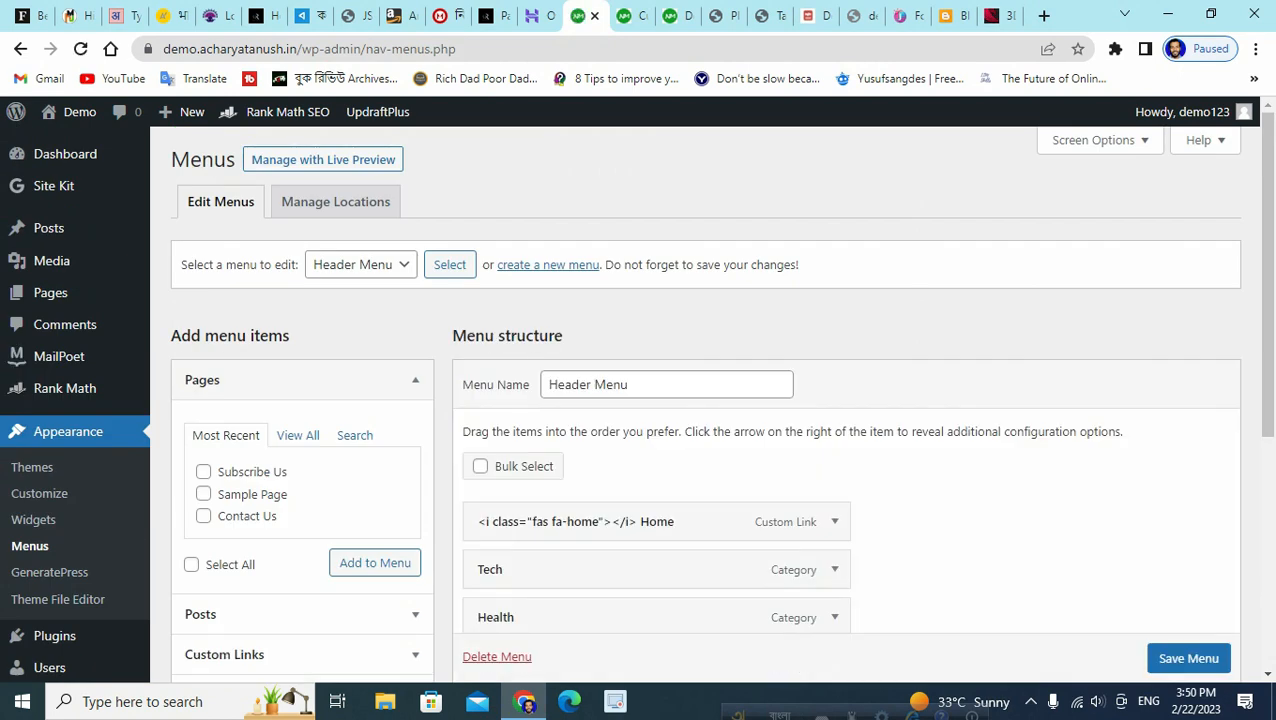
scroll(695, 400, "down", 3)
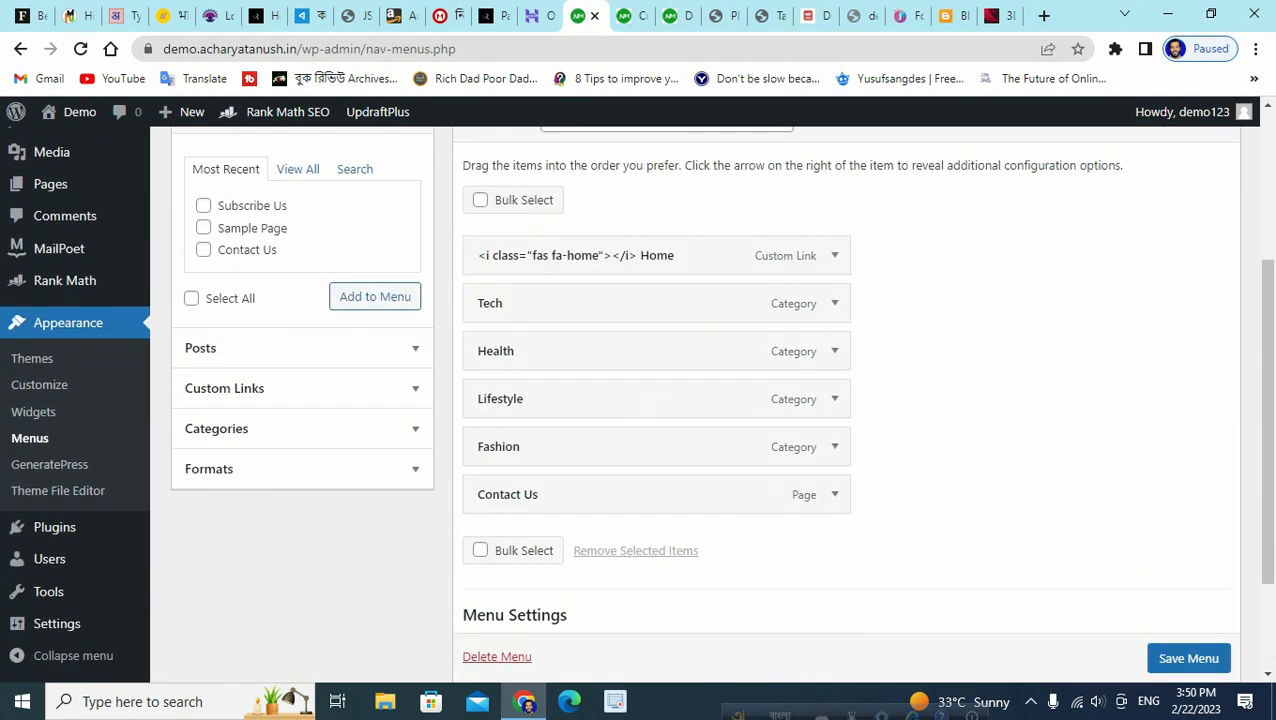
scroll(695, 400, "up", 3)
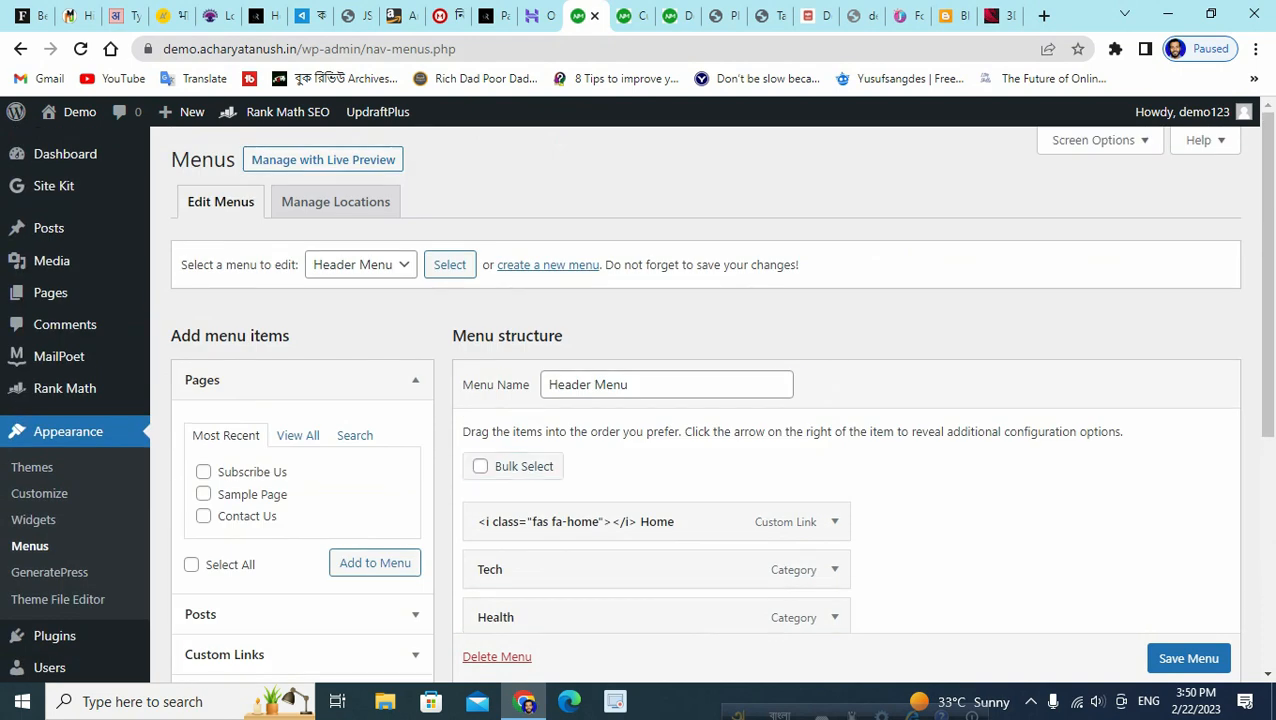
left_click(449, 264)
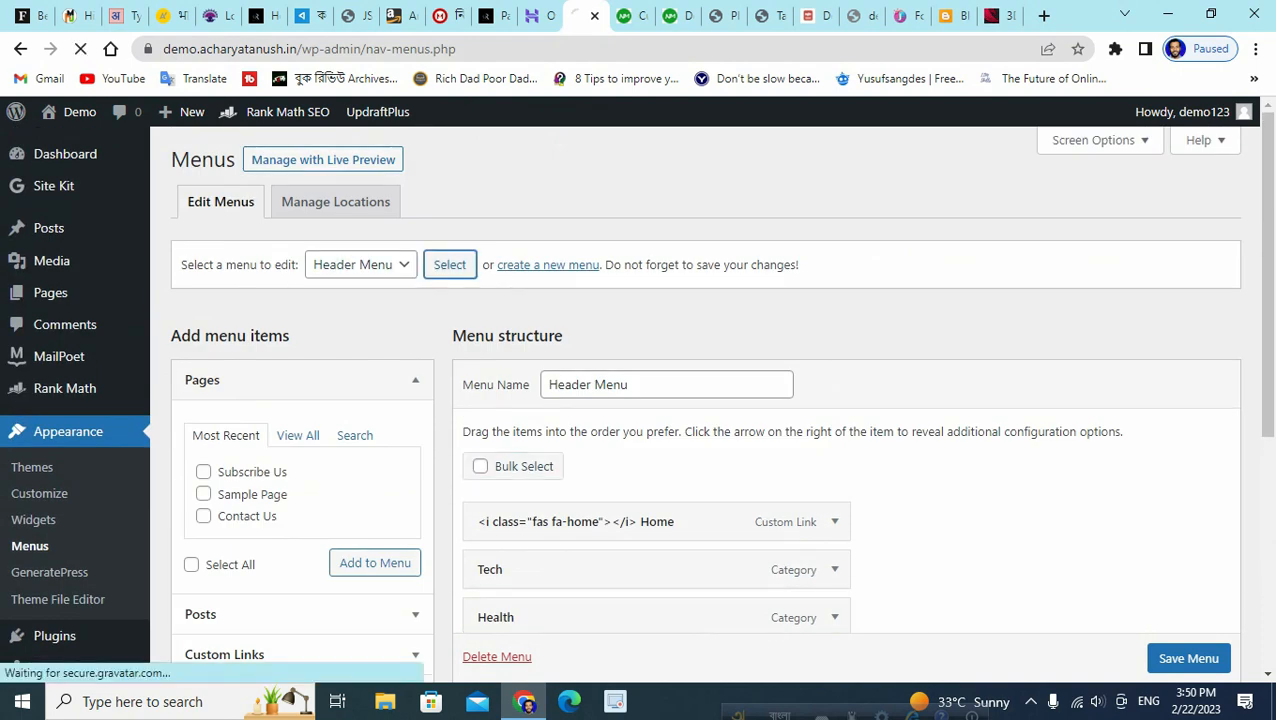
scroll(650, 420, "down", 3)
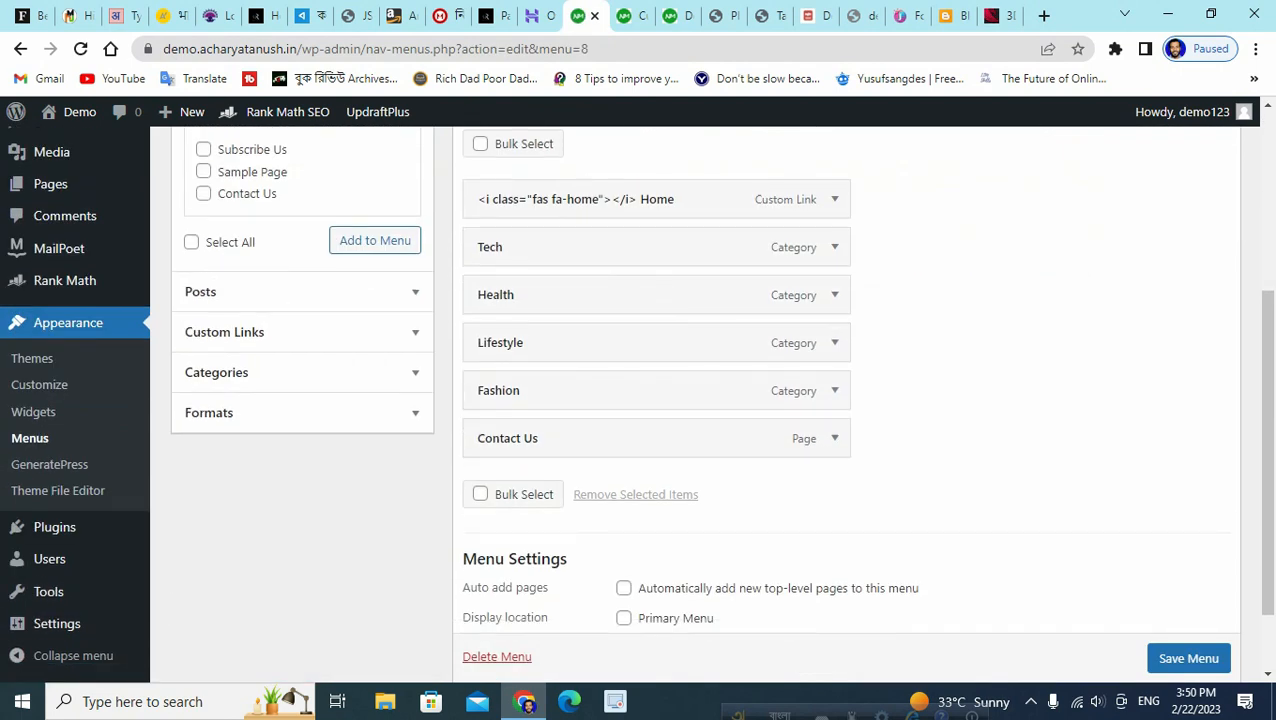
left_click(623, 525)
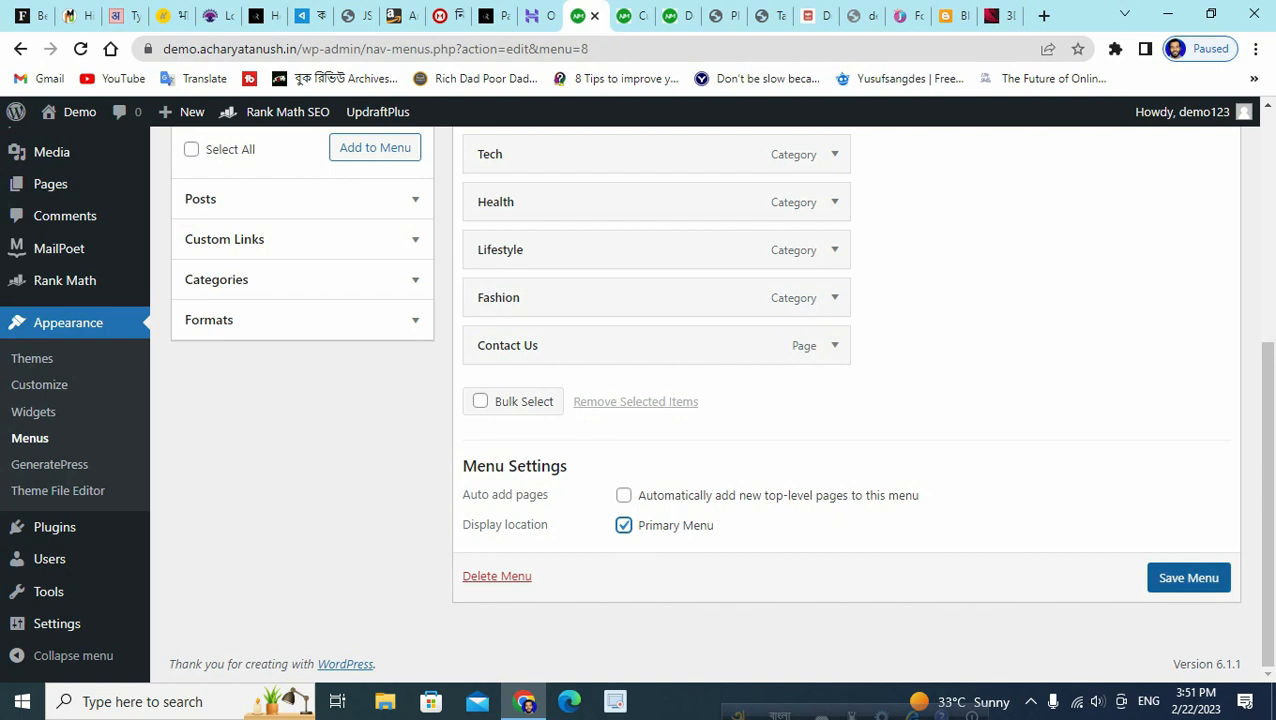
left_click(1188, 577)
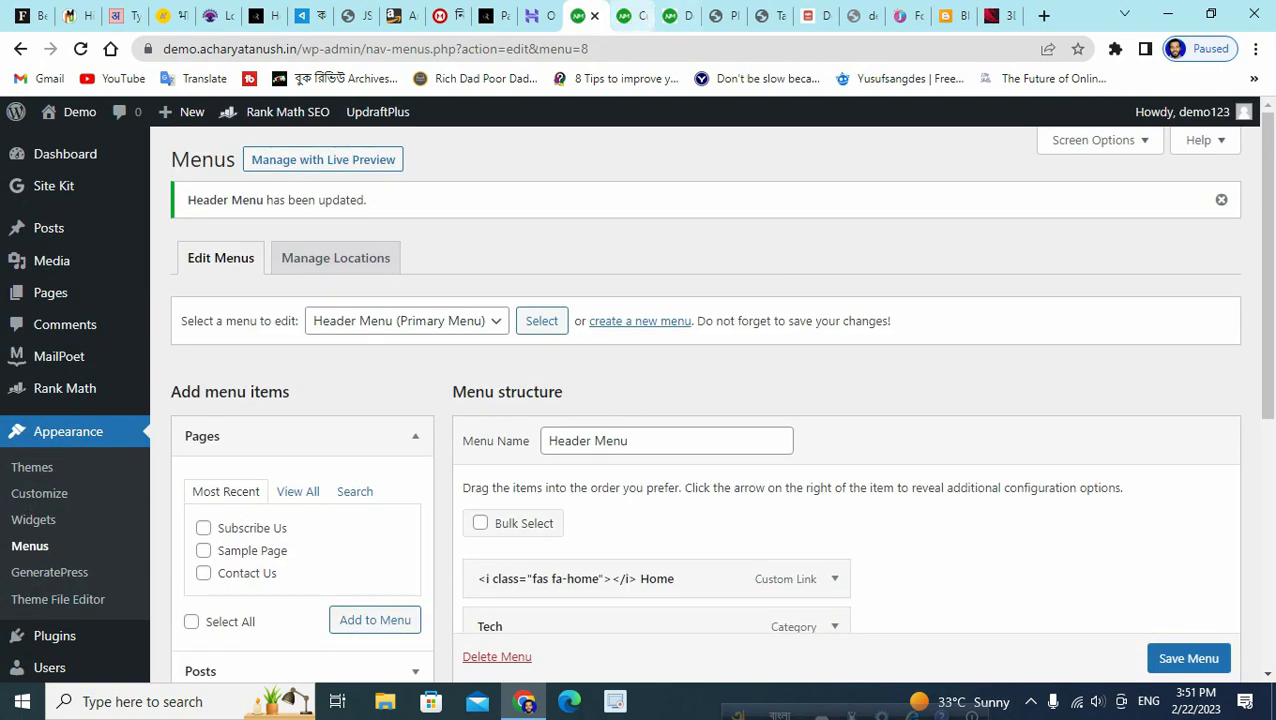
Reload the live Demo site and examine the header navigation, post list and sidebar links.
left_click(673, 16)
left_click(80, 48)
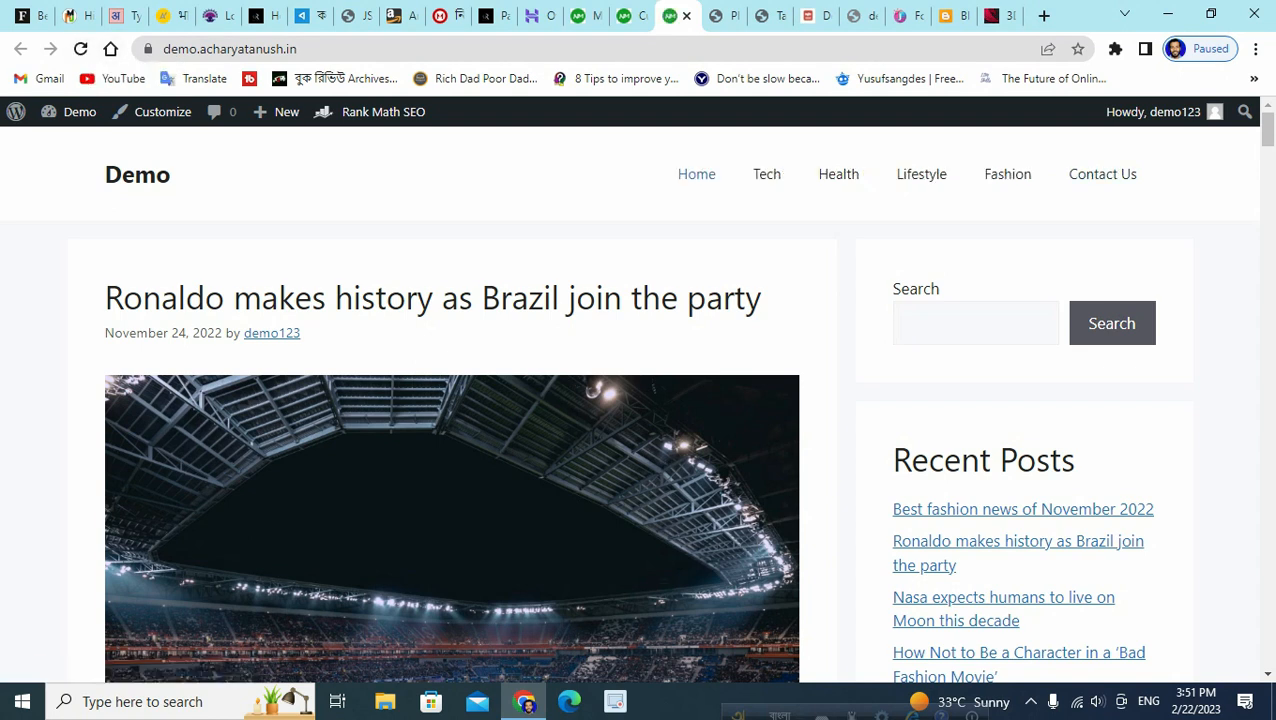
scroll(450, 480, "down", 1)
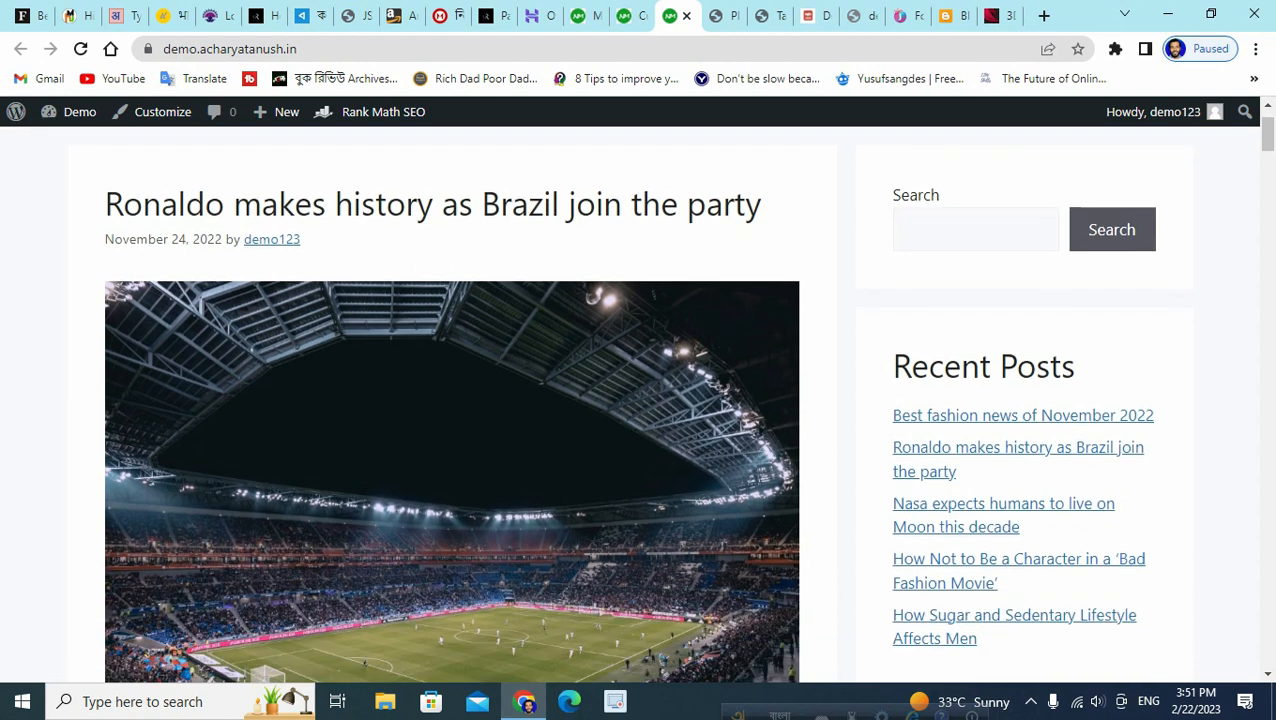
scroll(450, 400, "down", 20)
scroll(450, 400, "up", 4)
scroll(450, 400, "up", 11)
scroll(450, 400, "down", 6)
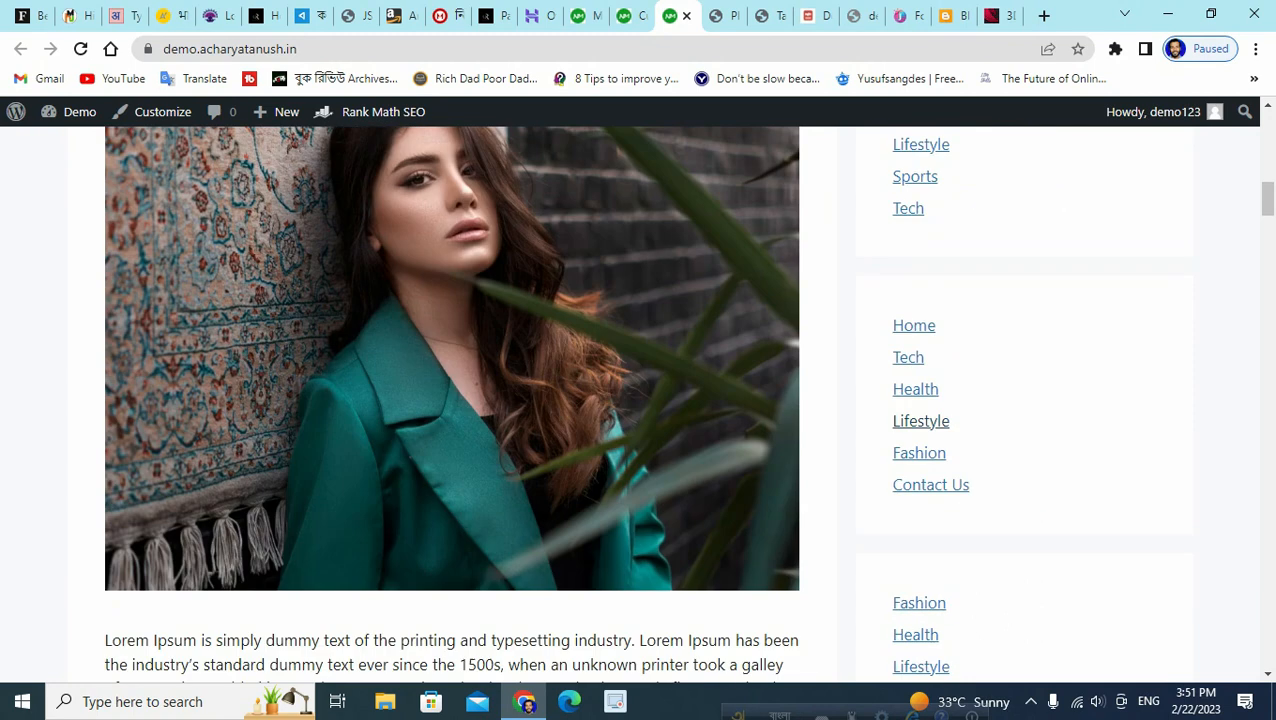
scroll(450, 400, "down", 3)
scroll(450, 400, "up", 9)
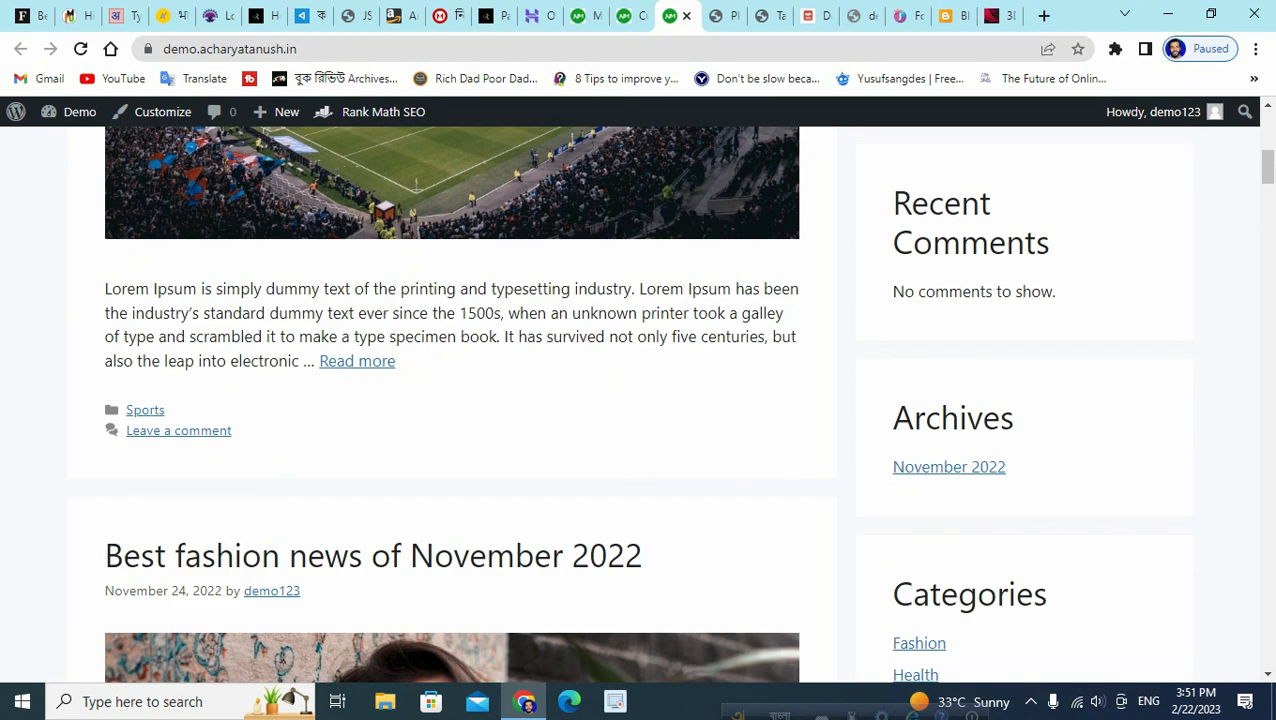
scroll(450, 400, "down", 3)
scroll(450, 400, "up", 6)
scroll(1000, 660, "up", 4)
scroll(1000, 660, "down", 2)
scroll(1000, 660, "up", 2)
scroll(1000, 660, "down", 3)
scroll(1000, 660, "up", 3)
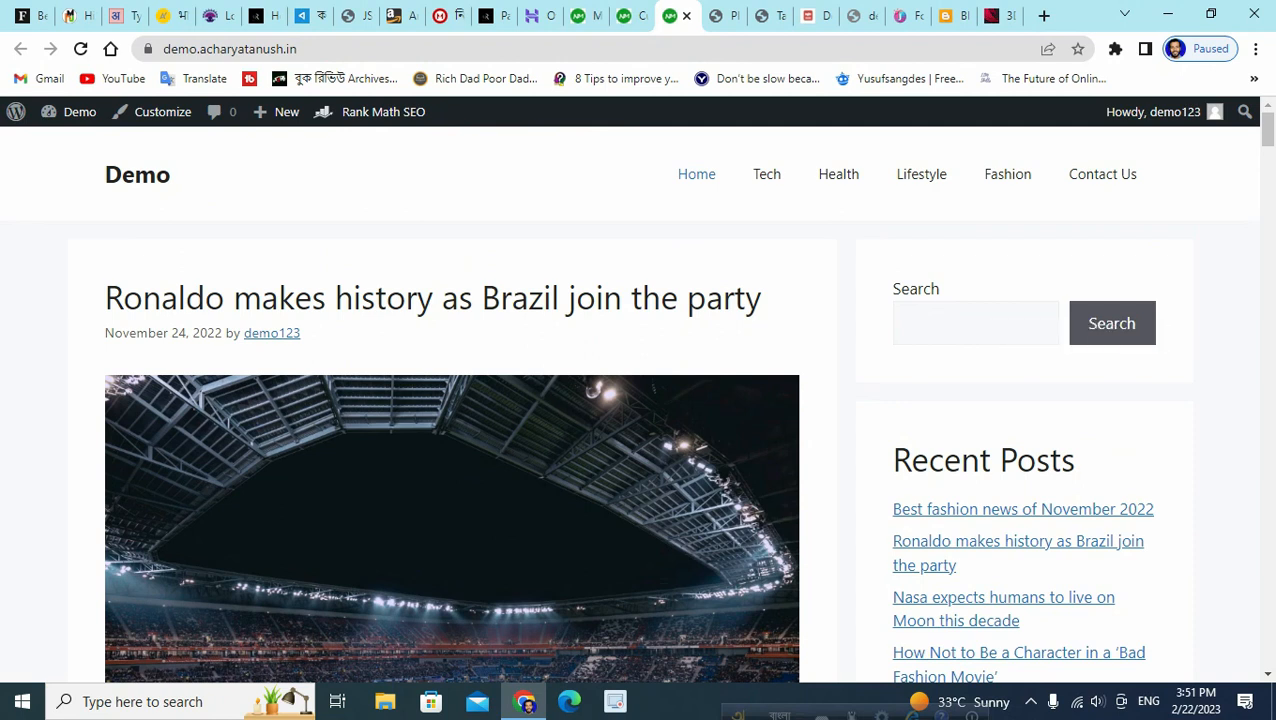
Examine the sidebar's Recent Posts, Recent Comments, Archives and Categories sections and the link lists below them.
scroll(640, 400, "down", 2)
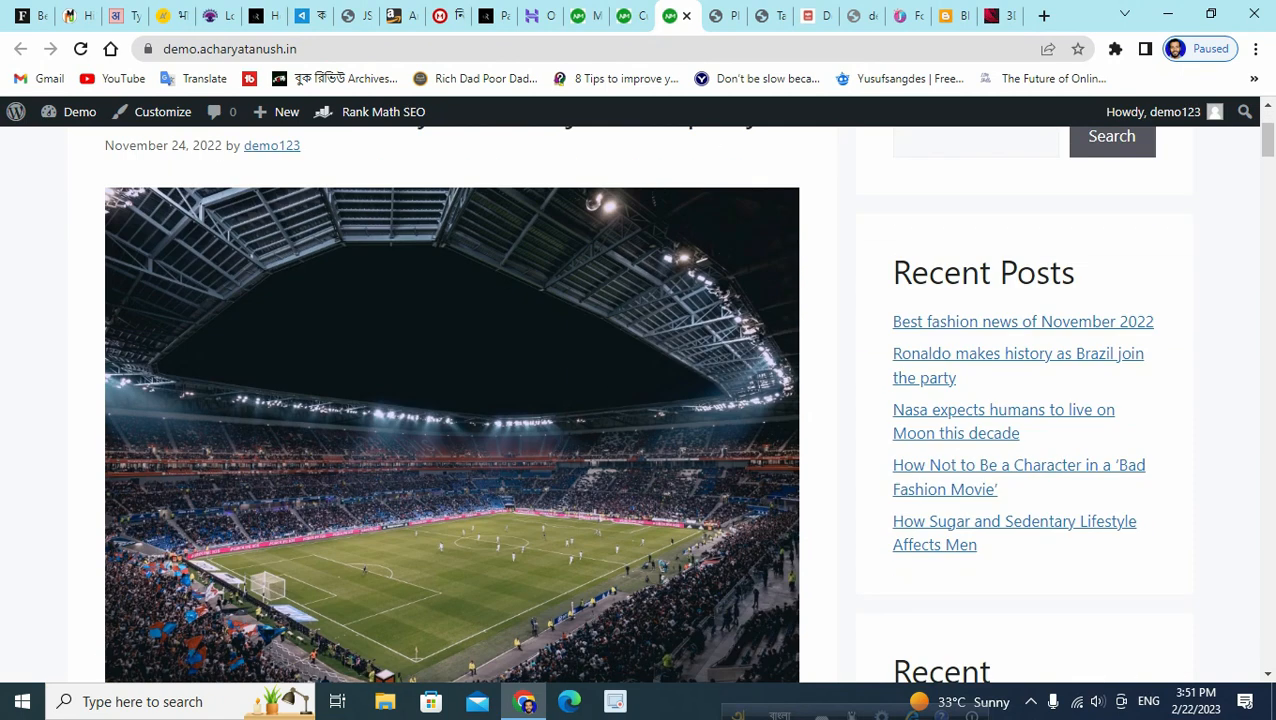
scroll(1000, 530, "down", 3)
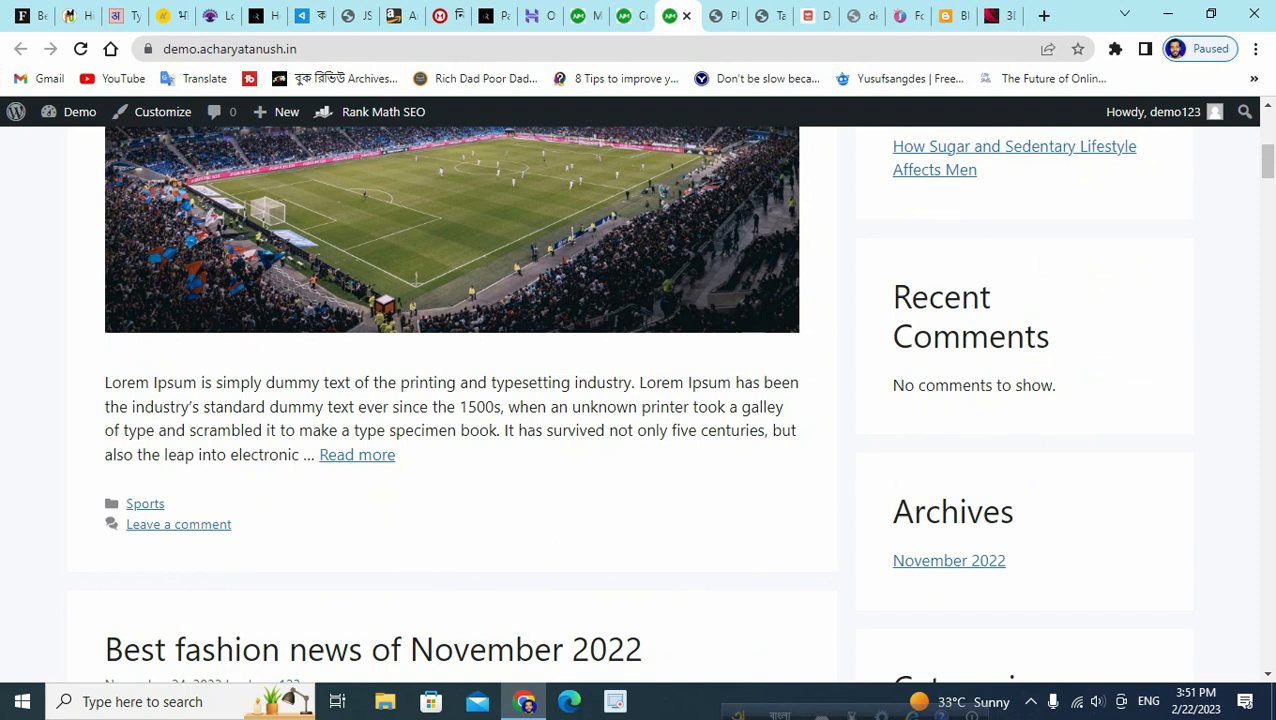
scroll(640, 400, "down", 2)
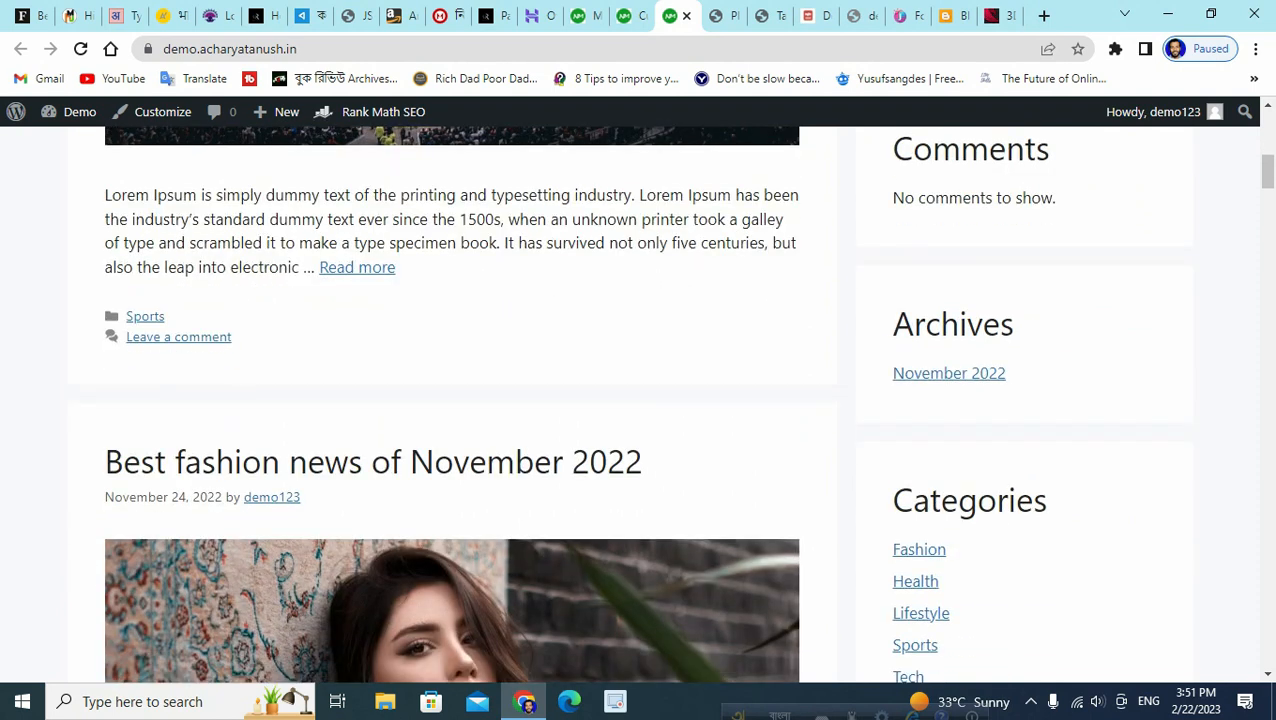
scroll(450, 400, "down", 4)
scroll(450, 400, "up", 2)
scroll(450, 400, "down", 3)
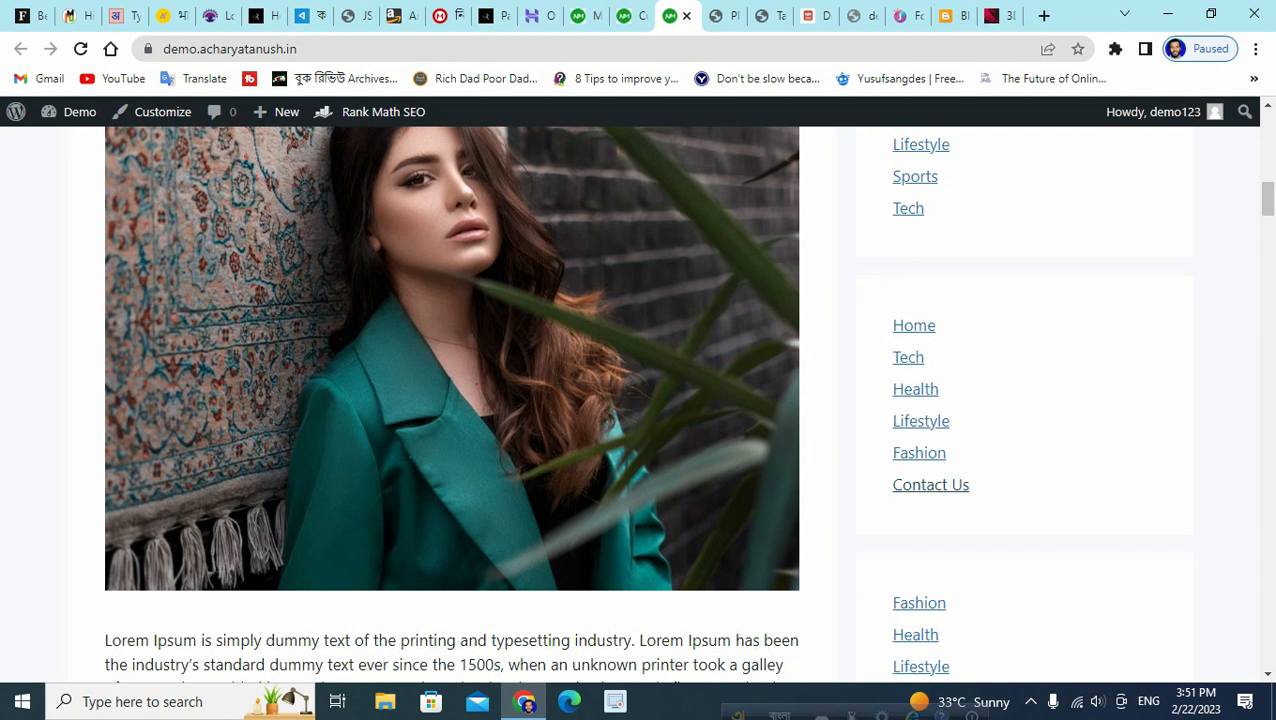
scroll(640, 400, "down", 2)
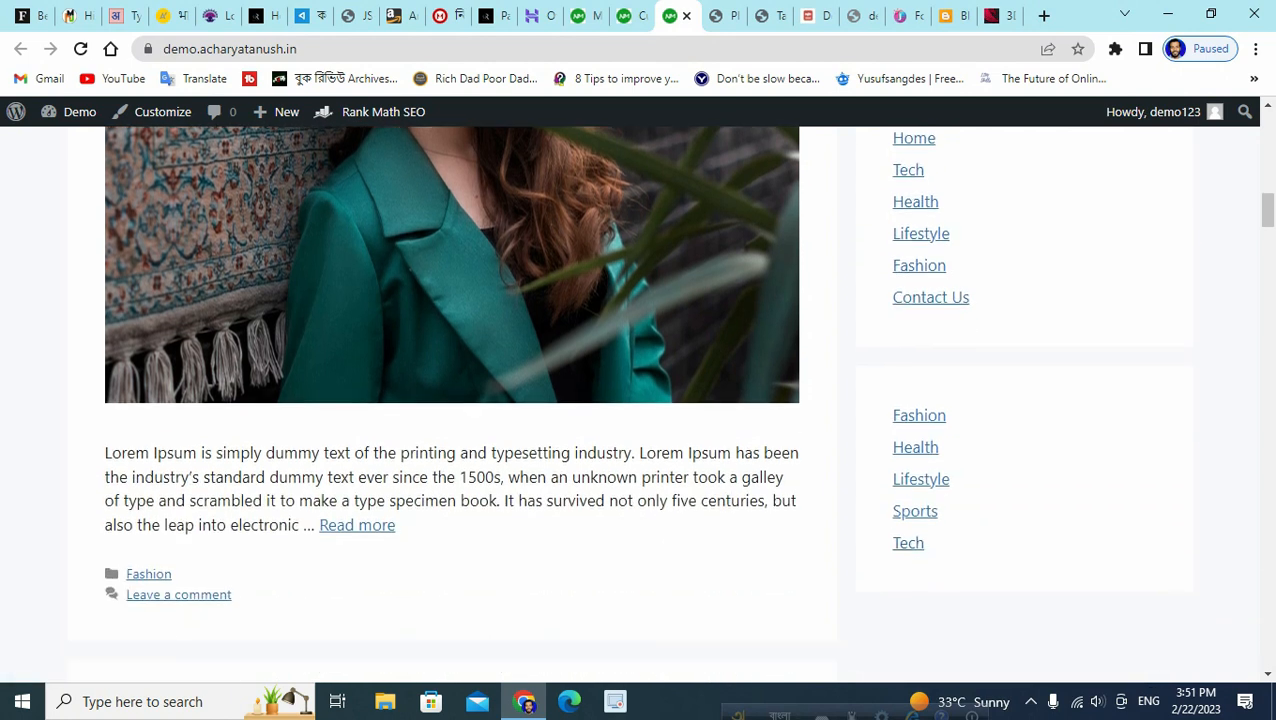
Examine the remaining posts in the live Demo site's post list, including their images, excerpts and category links.
scroll(450, 400, "down", 7)
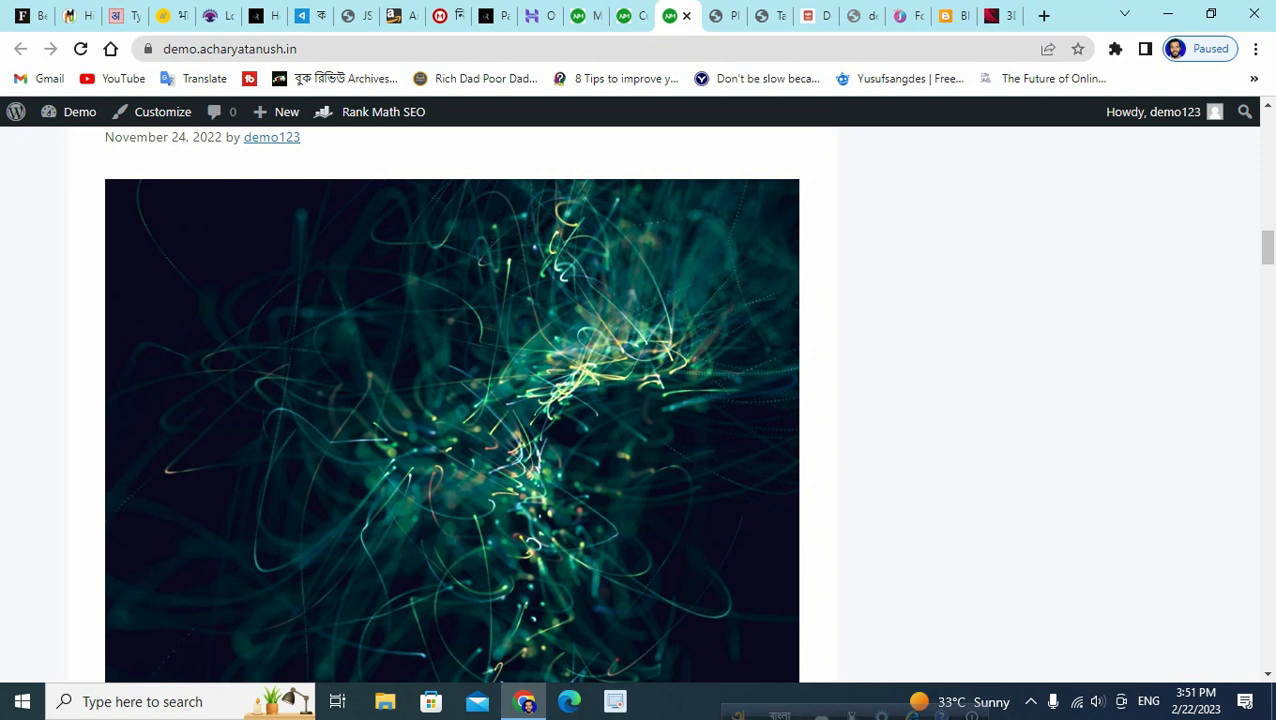
scroll(450, 400, "down", 12)
scroll(450, 400, "down", 20)
scroll(450, 400, "down", 20)
scroll(450, 400, "up", 15)
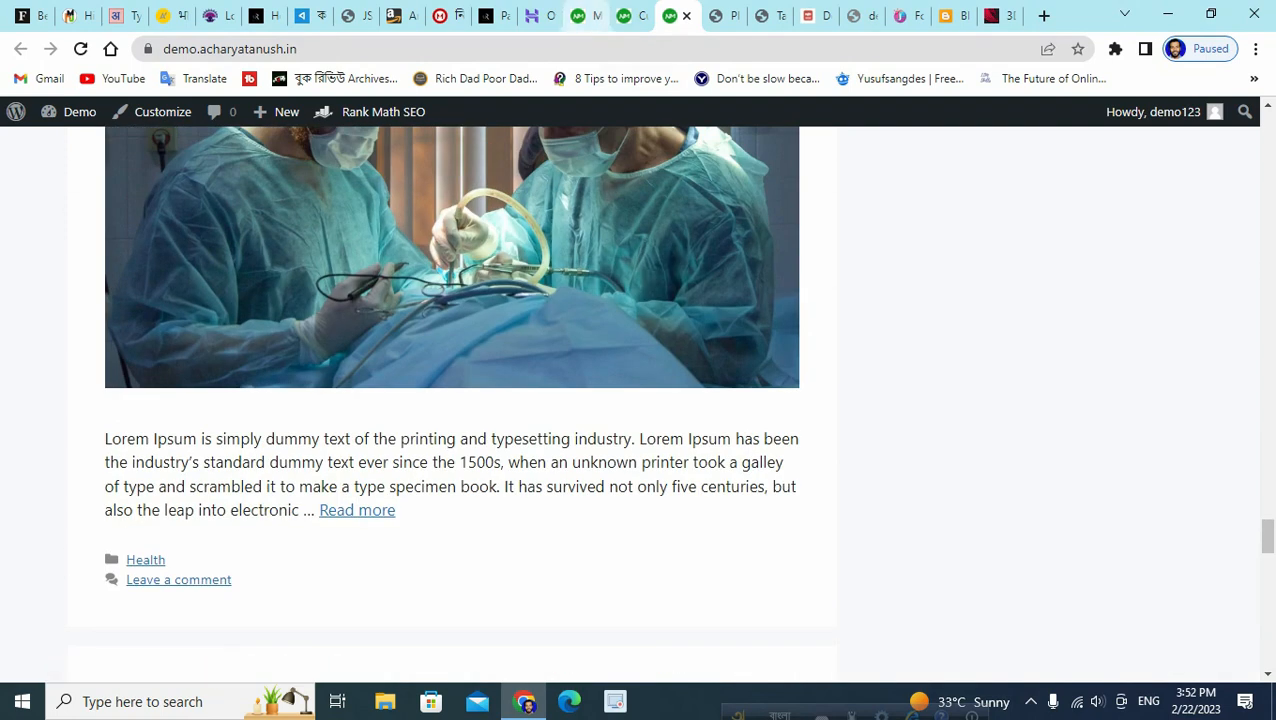
Return to the site's admin menu editor and review the Header Menu's items and its Menu Settings.
left_click(586, 16)
scroll(300, 450, "down", 2)
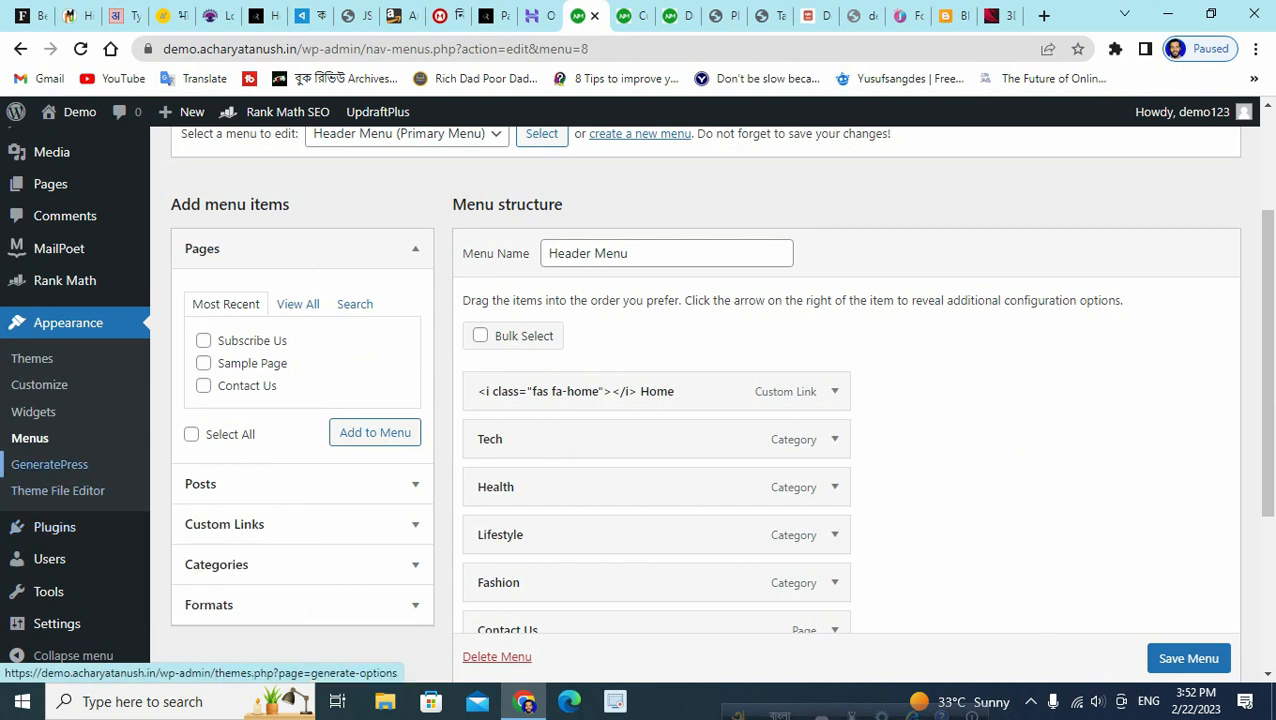
scroll(640, 400, "down", 2)
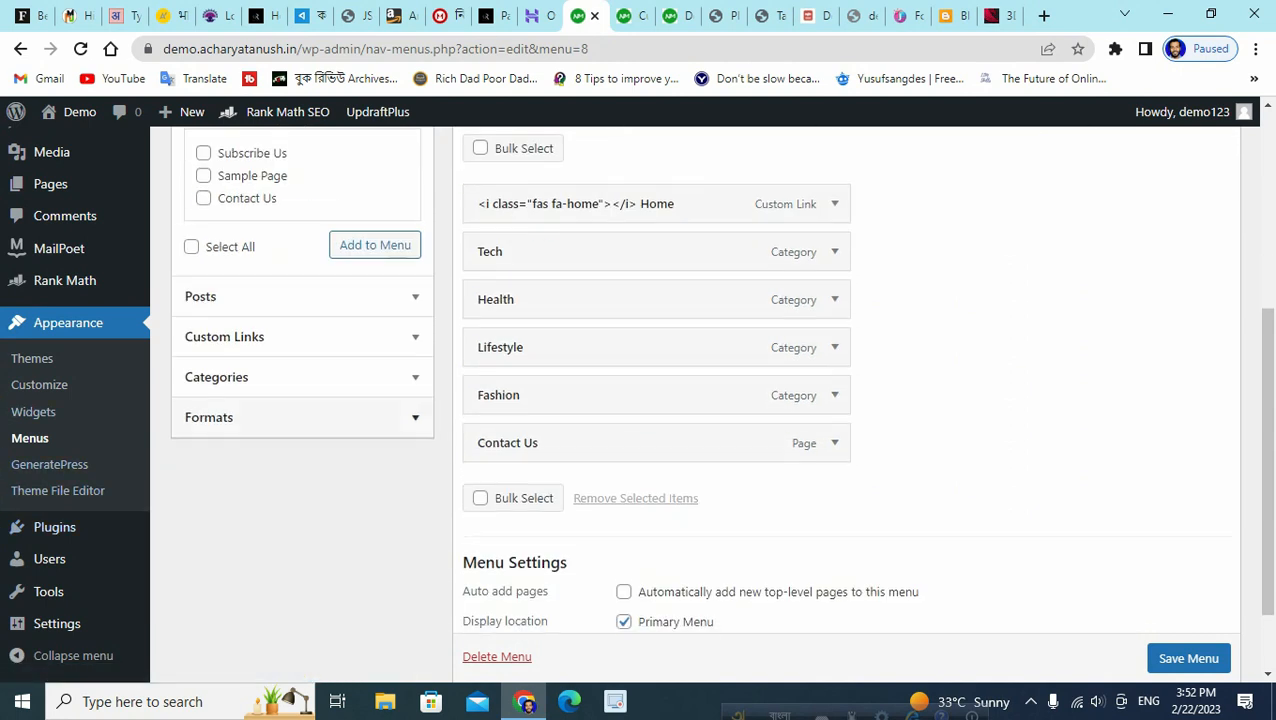
scroll(640, 450, "down", 1)
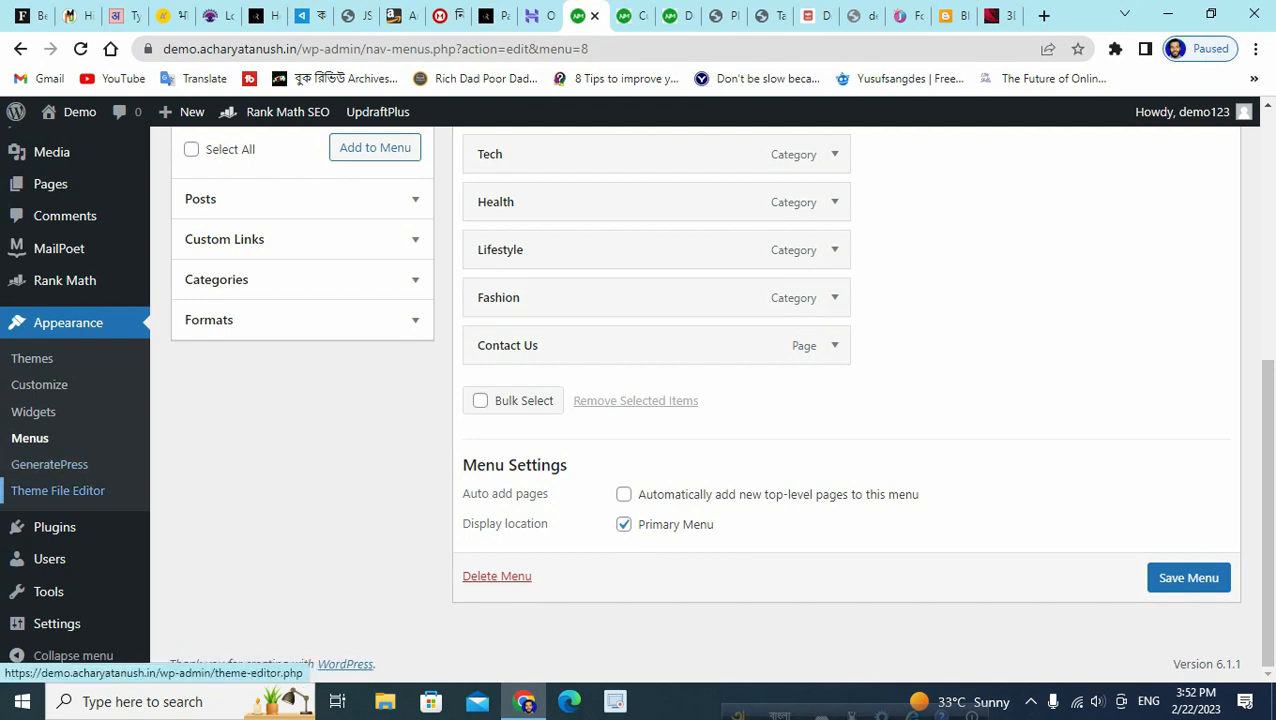
Open the Theme File Editor, acknowledge the warning about direct edits and look through GeneratePress's style.css.
left_click(58, 490)
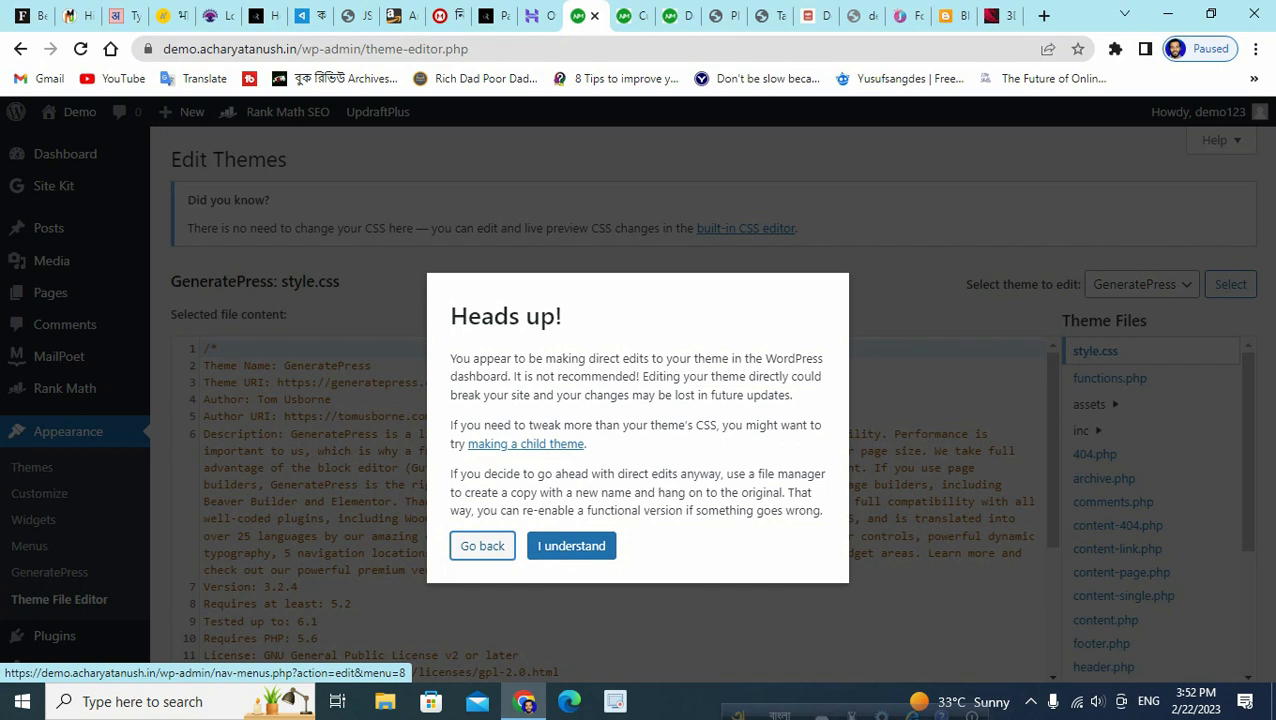
key("Return")
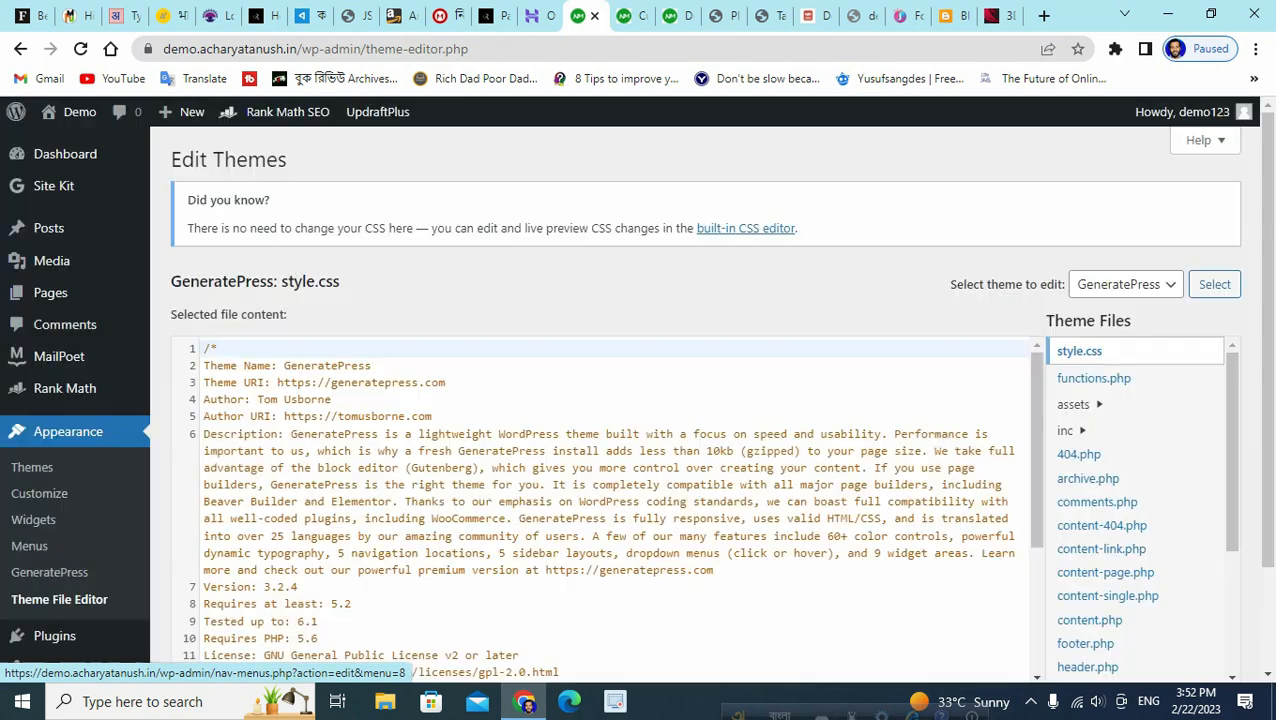
scroll(606, 507, "down", 3)
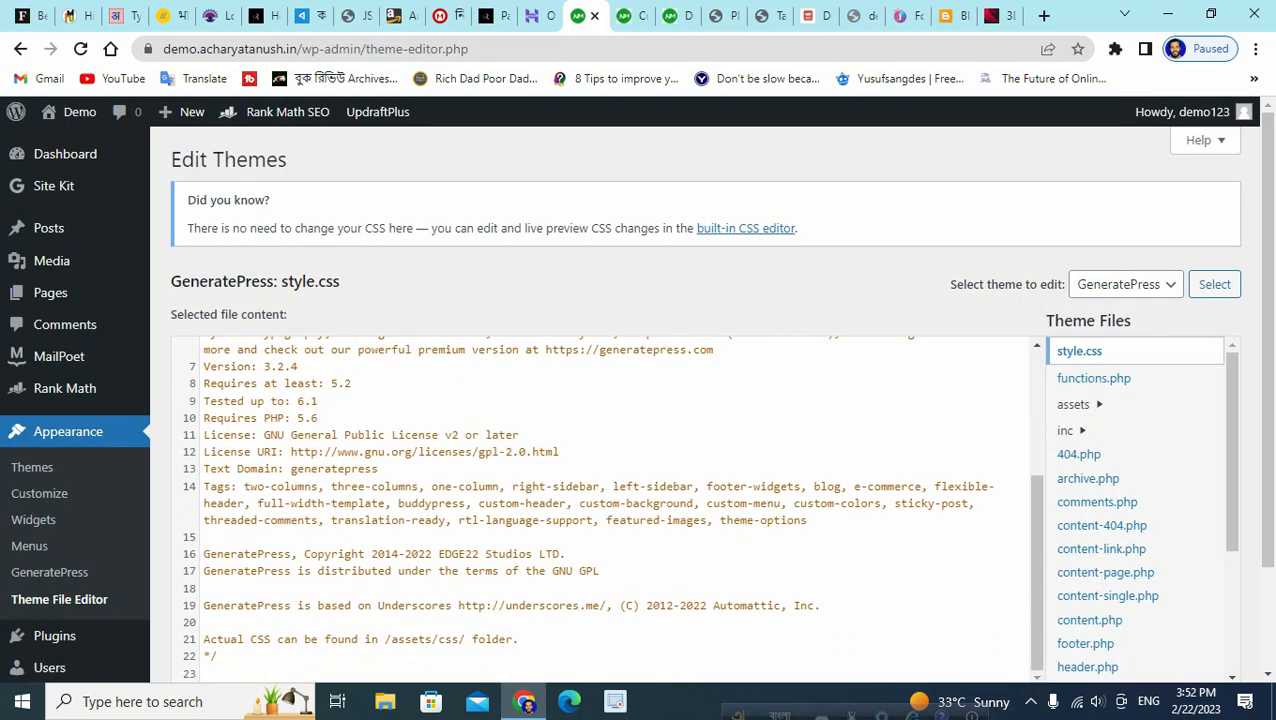
scroll(606, 507, "down", 2)
scroll(606, 507, "up", 4)
scroll(606, 507, "up", 2)
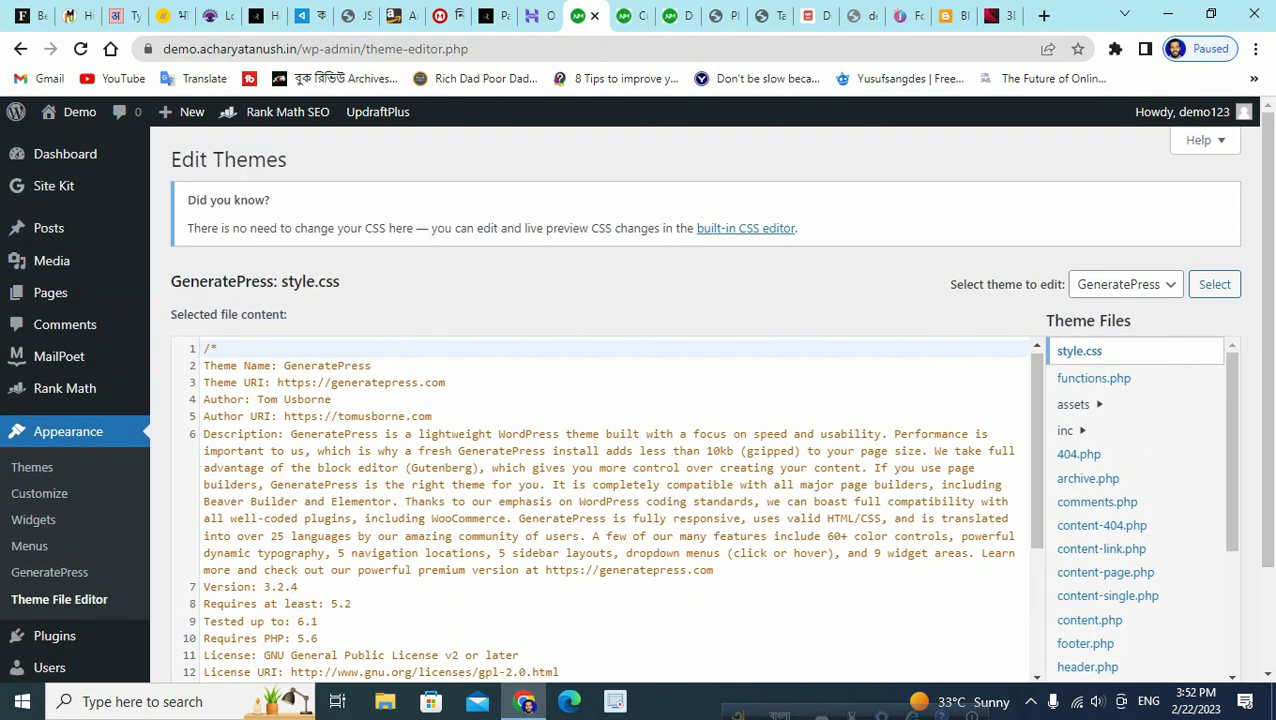
Check the selector for the theme to edit and examine the style.css content alongside the Theme Files list.
left_click(1126, 285)
left_click(1126, 285)
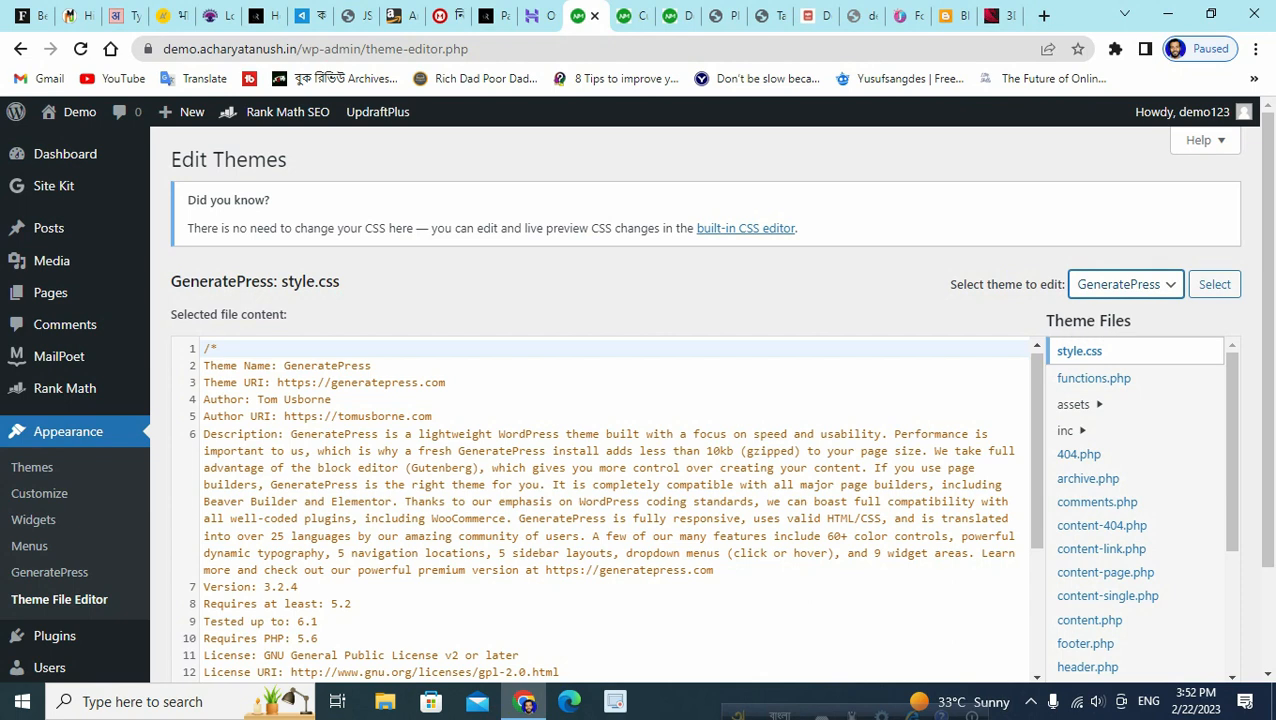
scroll(606, 507, "down", 5)
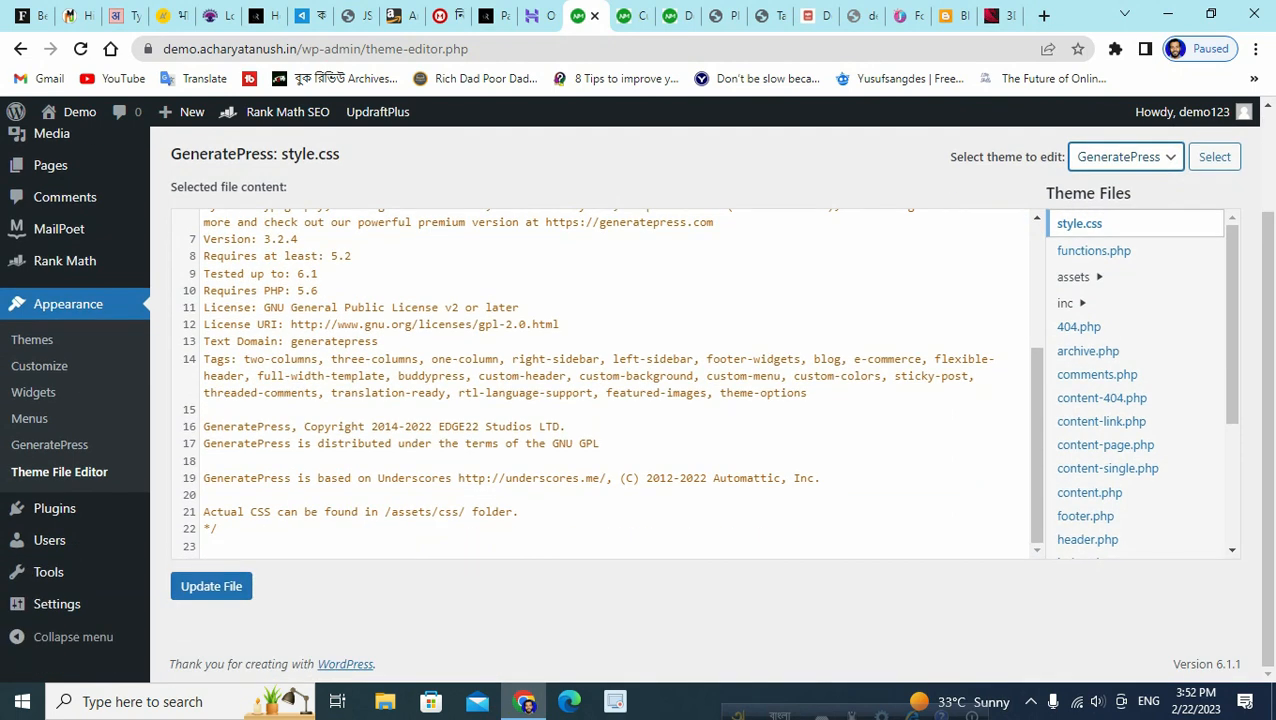
scroll(606, 400, "up", 1)
scroll(606, 470, "up", 4)
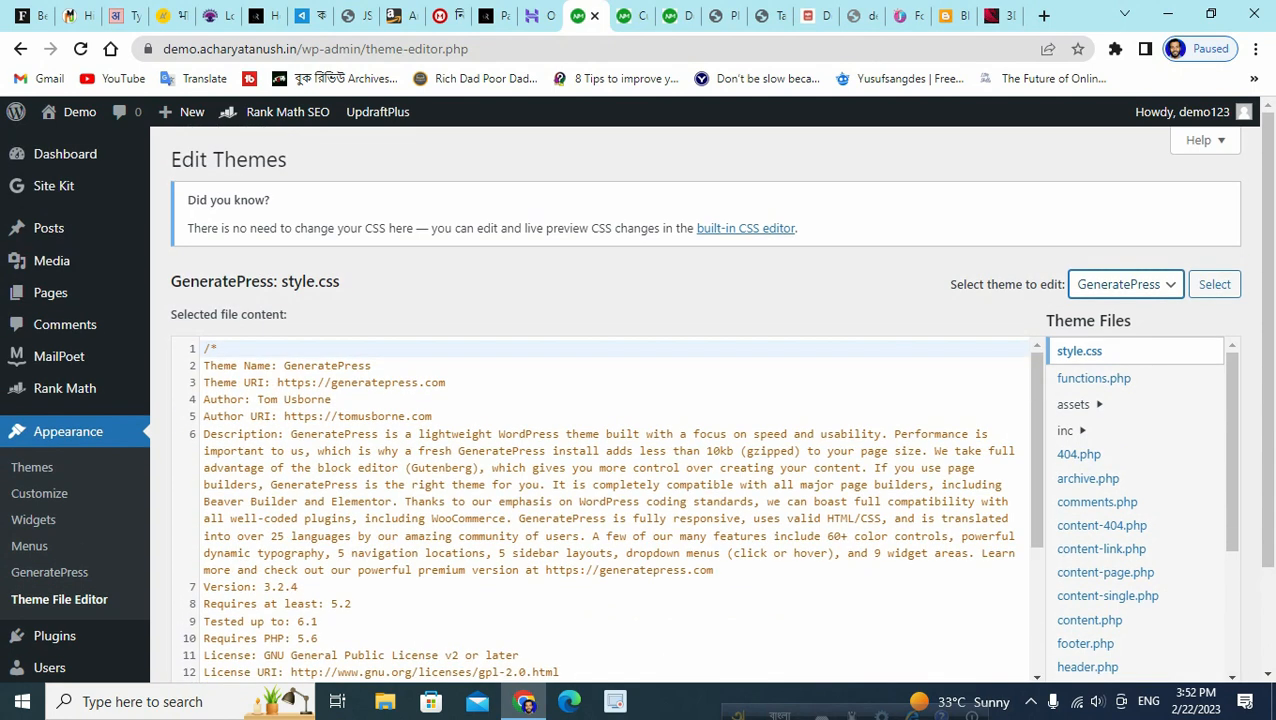
scroll(606, 470, "down", 5)
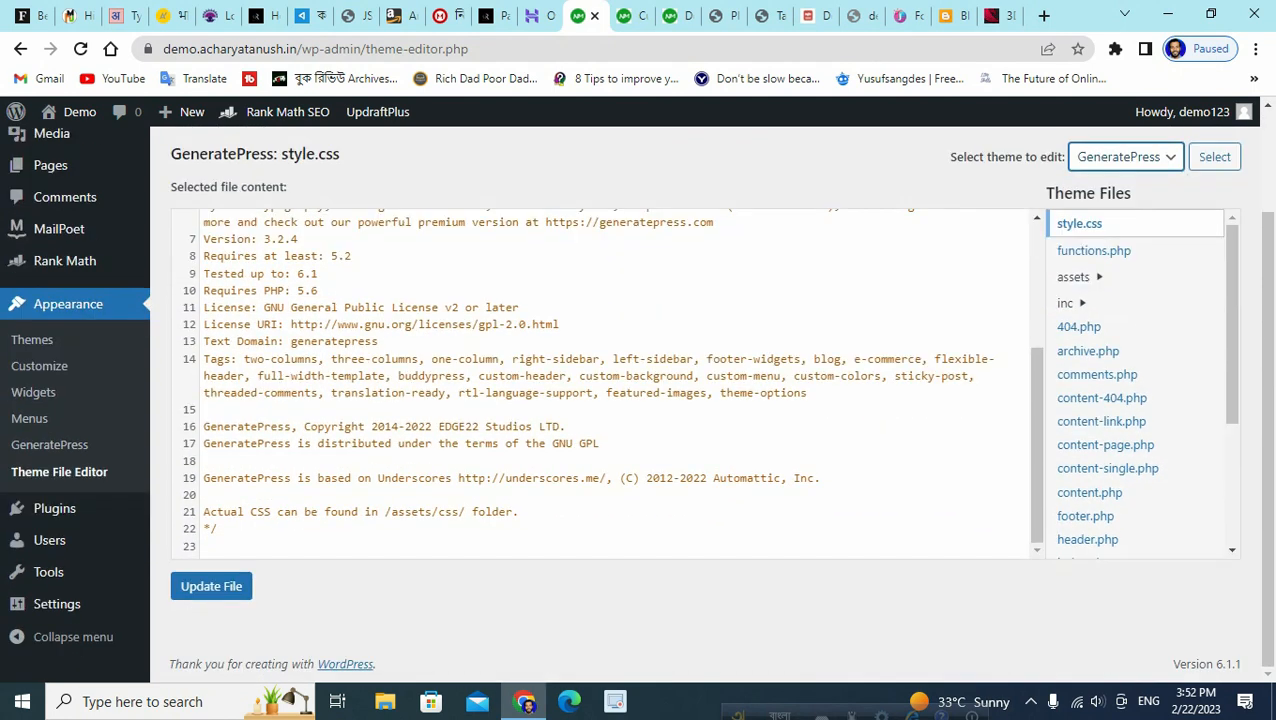
scroll(606, 382, "up", 3)
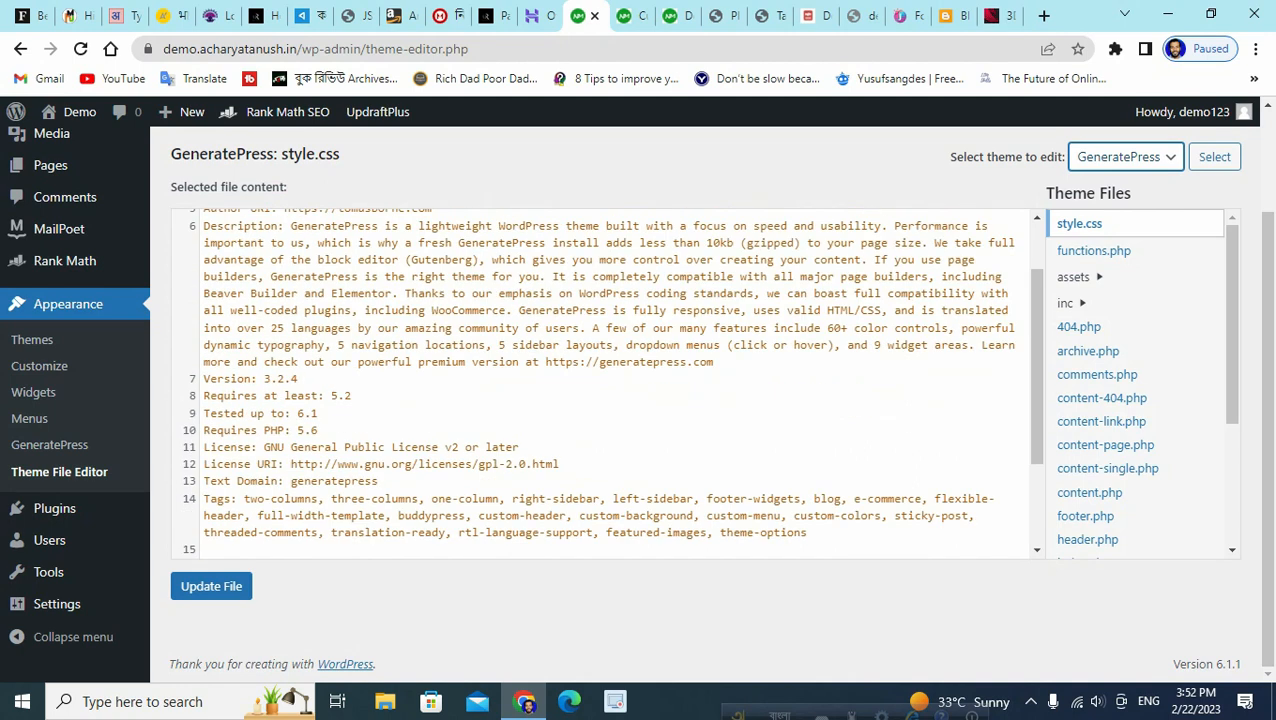
scroll(606, 382, "down", 3)
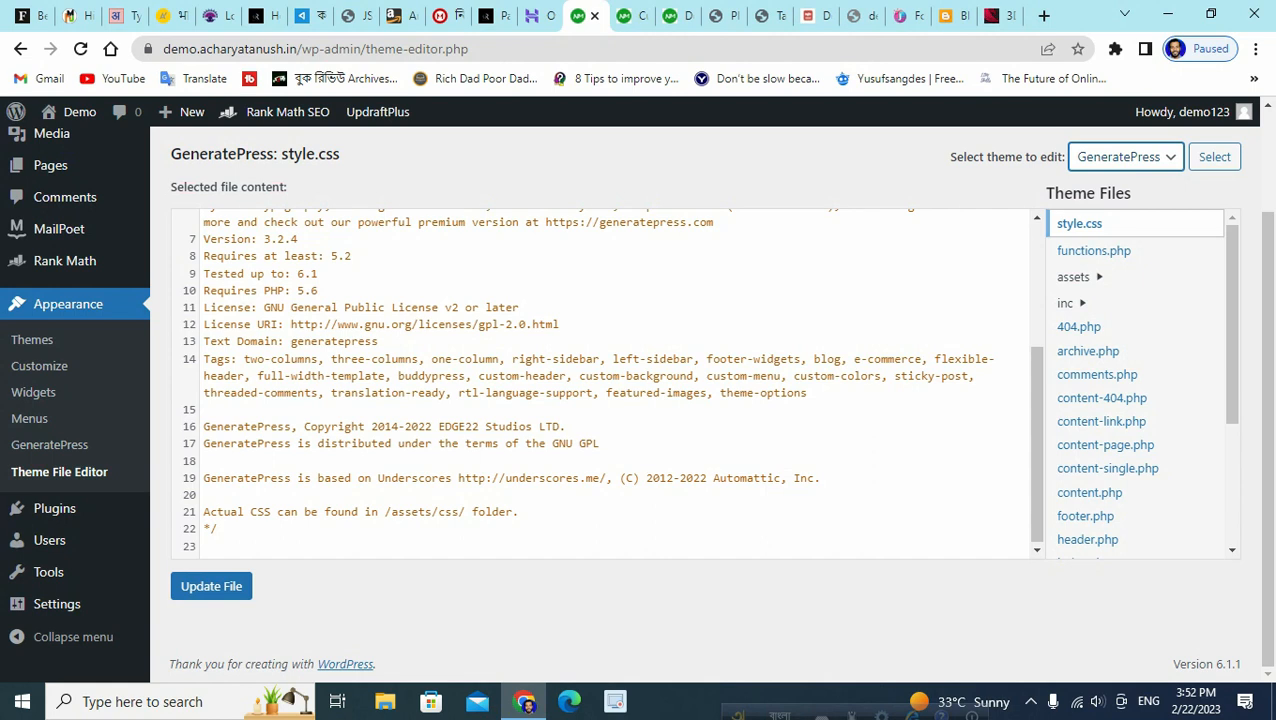
scroll(606, 382, "up", 5)
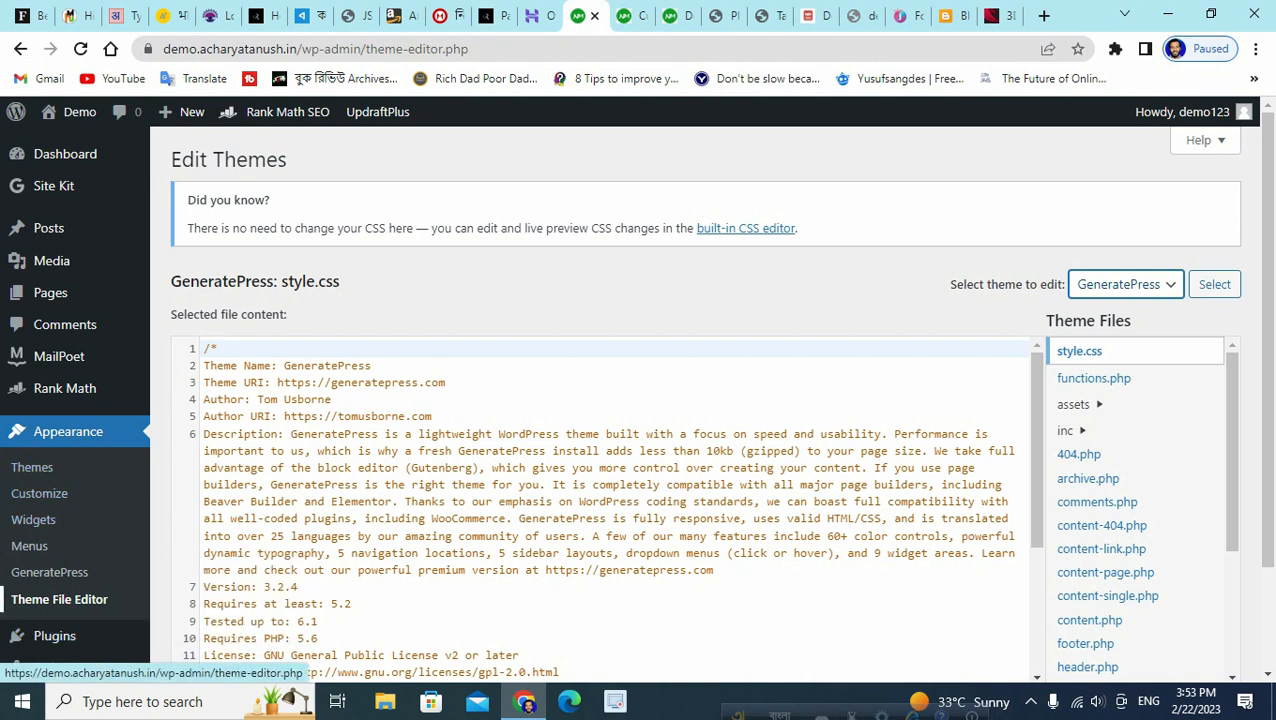
scroll(60, 599, "down", 2)
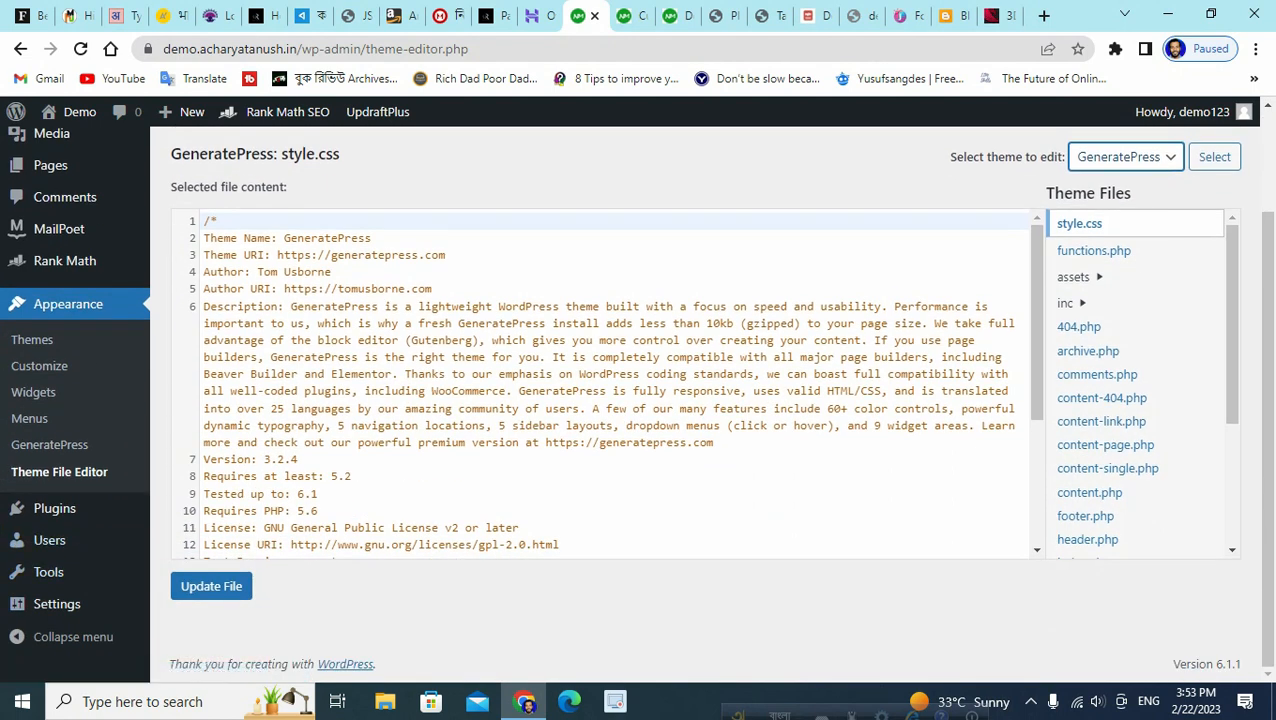
scroll(600, 380, "down", 3)
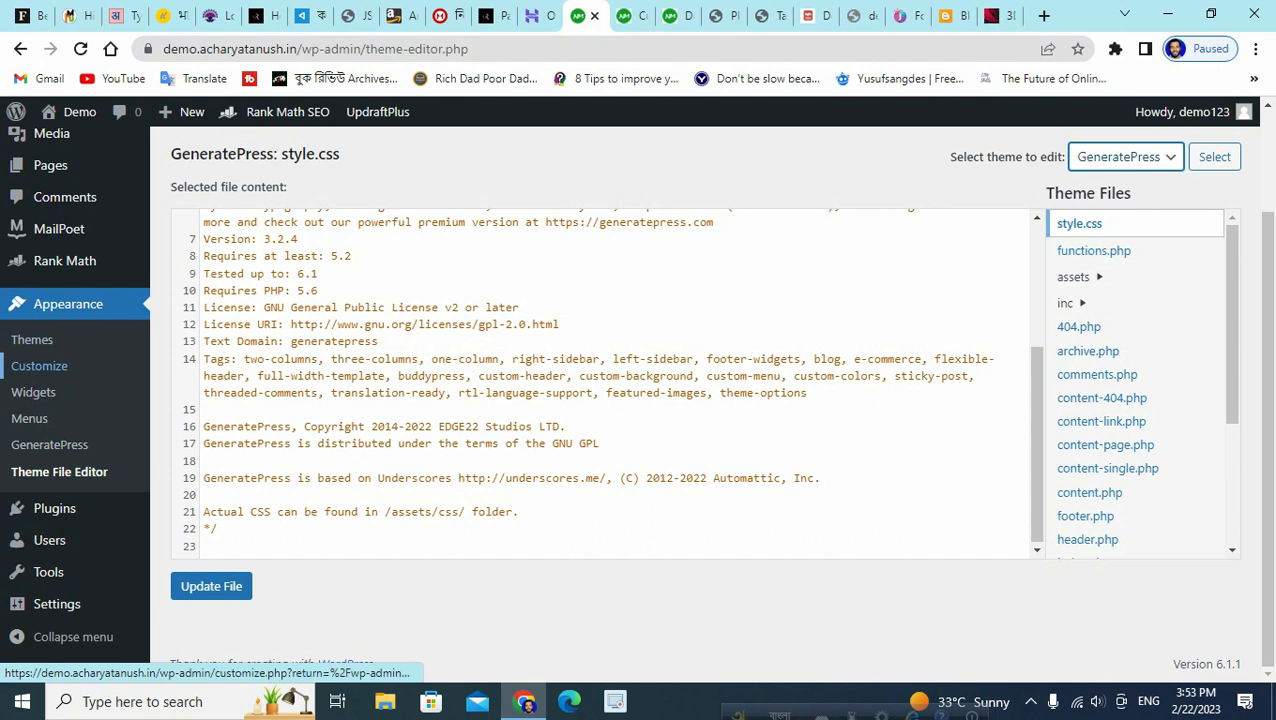
Open the theme Customizer and examine its settings sections and the Demo site preview.
left_click(39, 366)
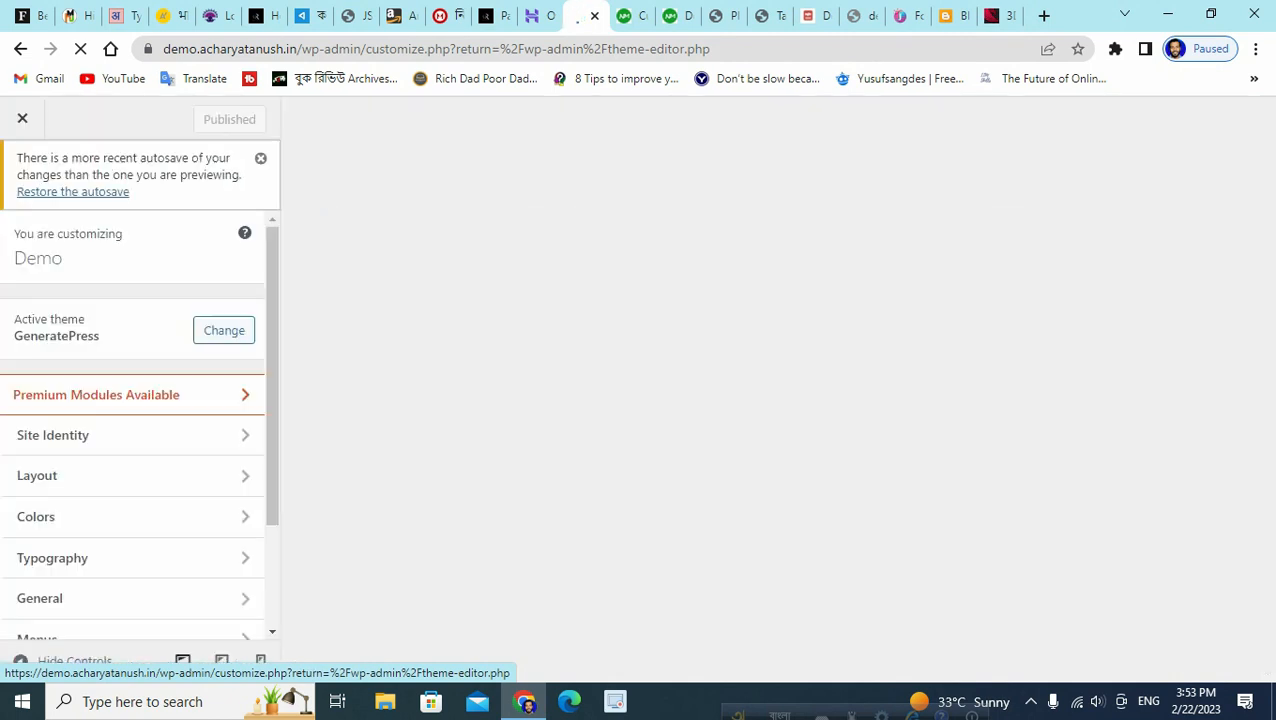
scroll(614, 420, "down", 12)
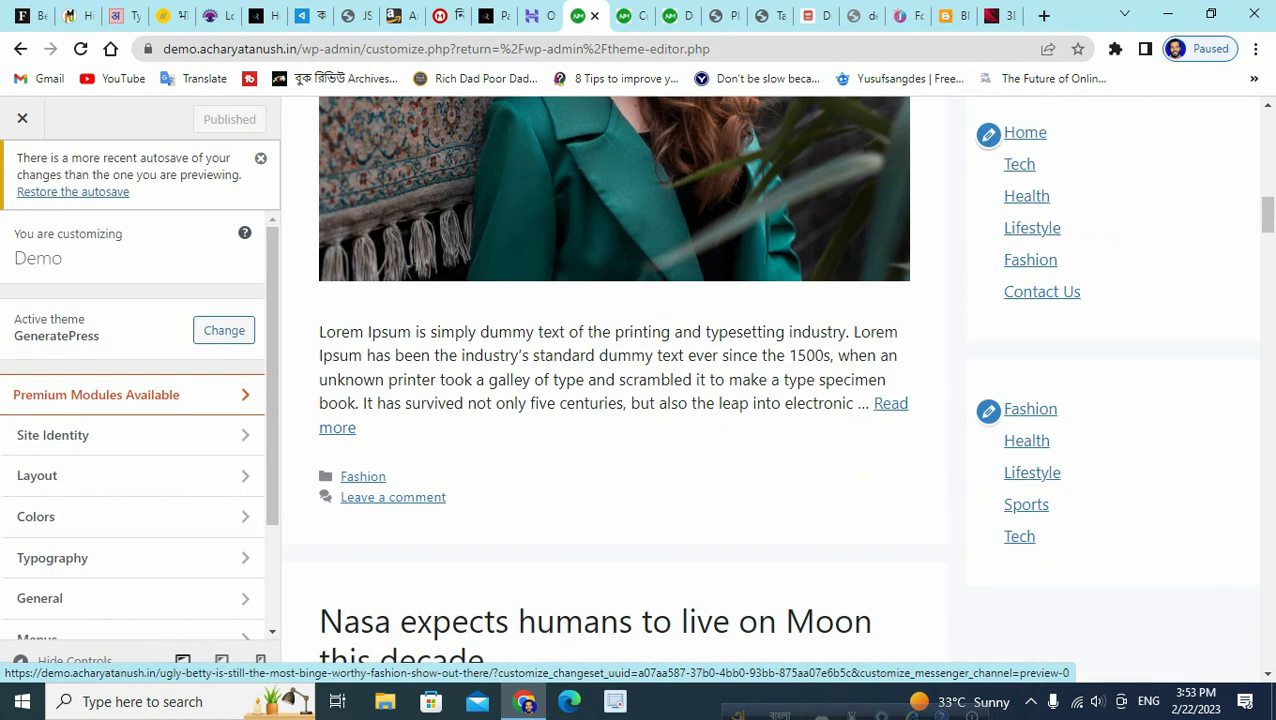
scroll(140, 470, "down", 1)
scroll(140, 470, "down", 1)
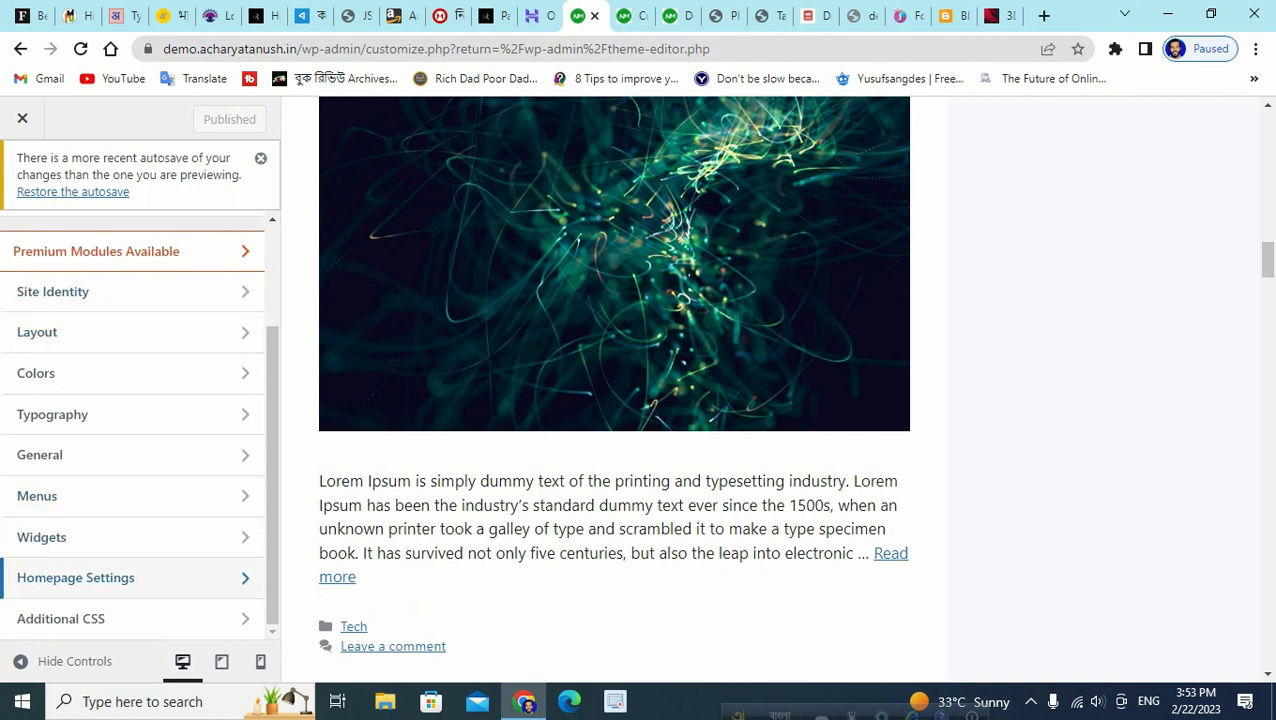
scroll(614, 390, "up", 15)
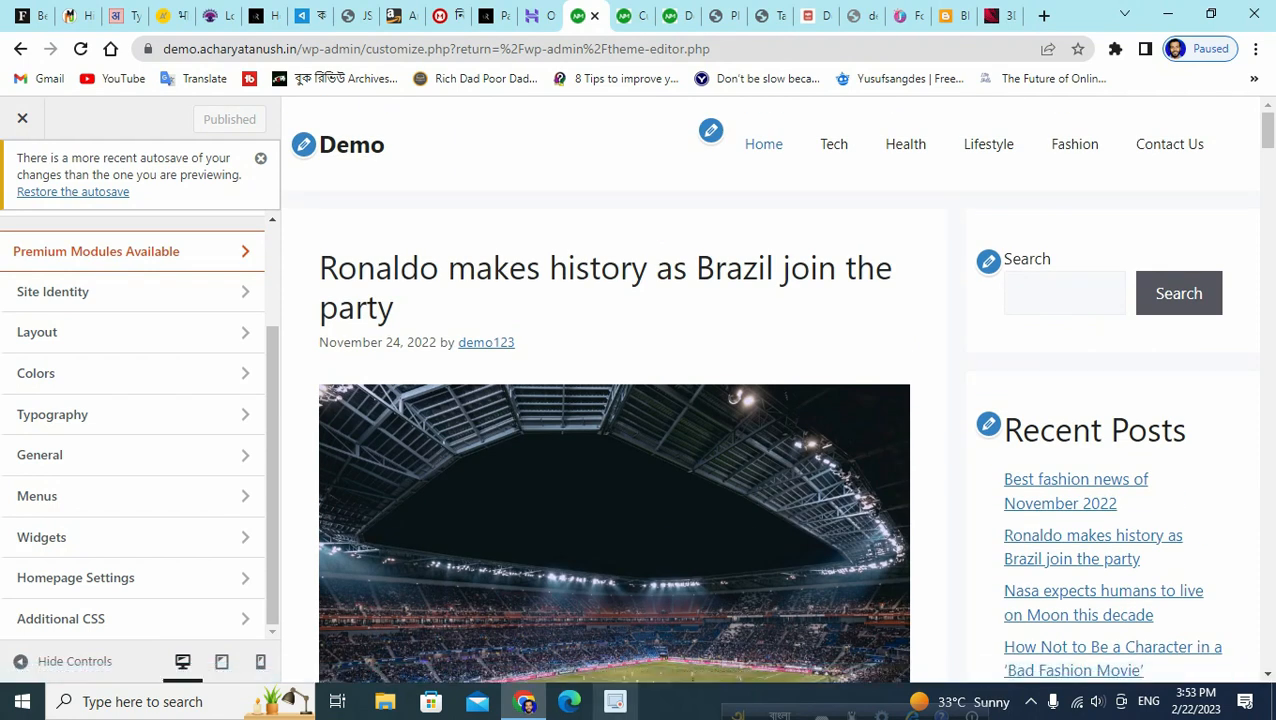
left_click(615, 701)
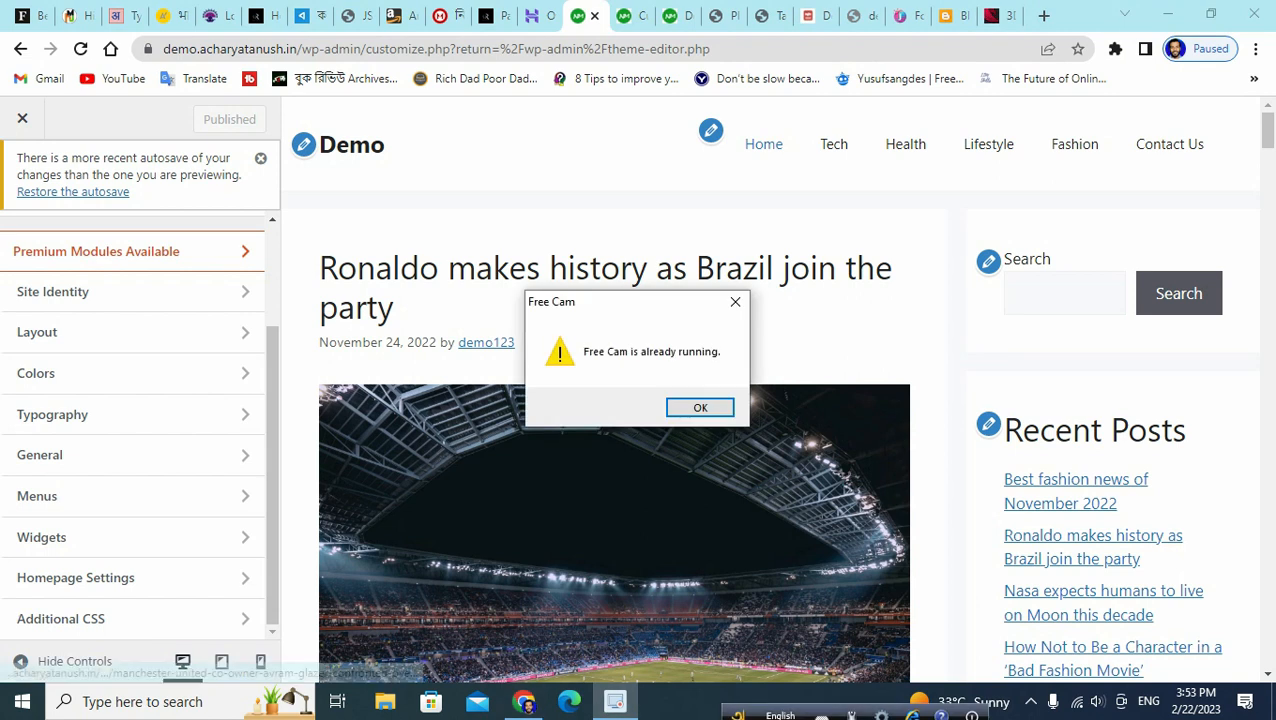
left_click(700, 407)
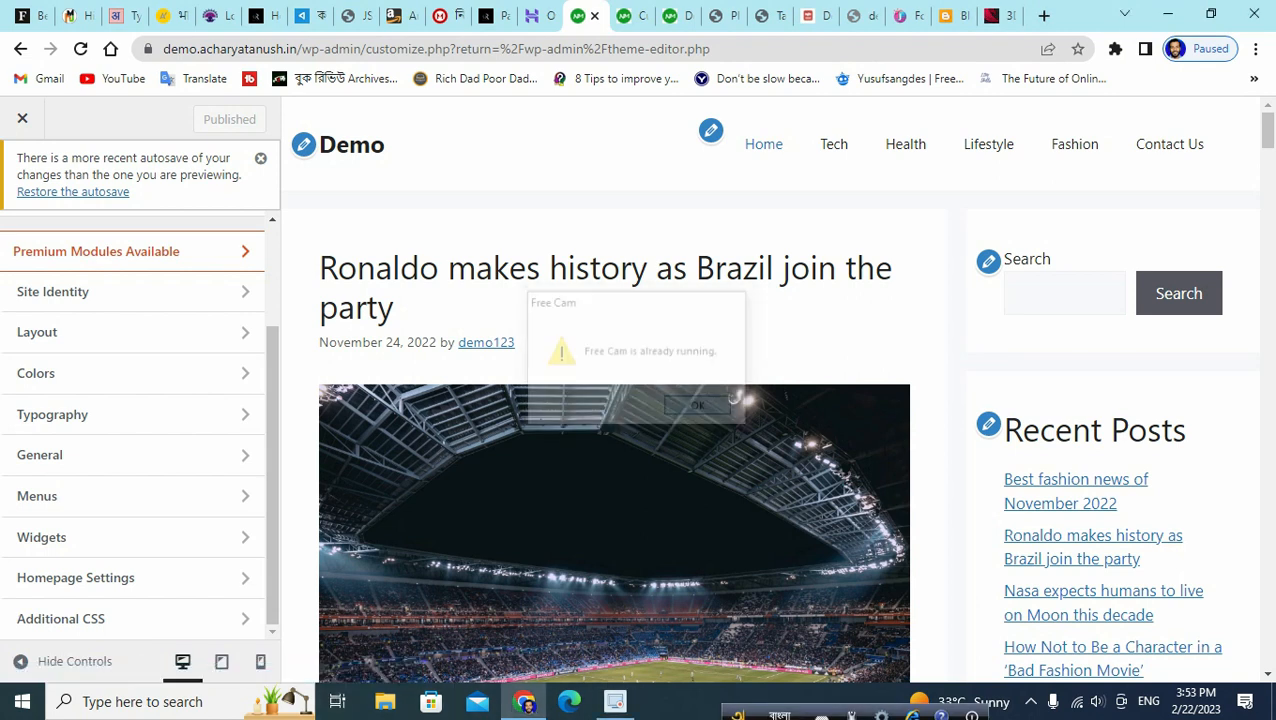